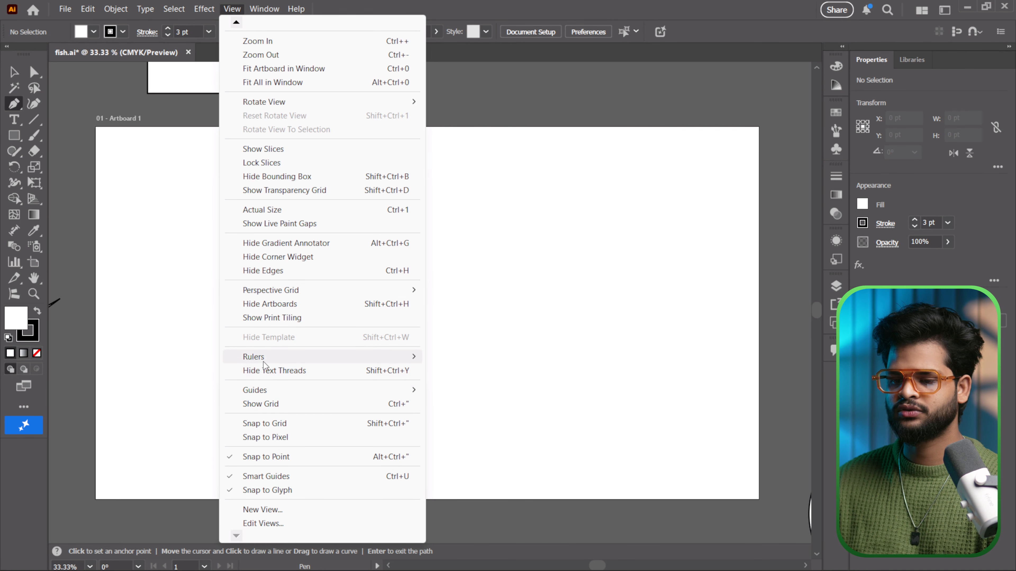
# Show the rulers around the canvas and hide them again.
pyautogui.moveTo(264, 362)
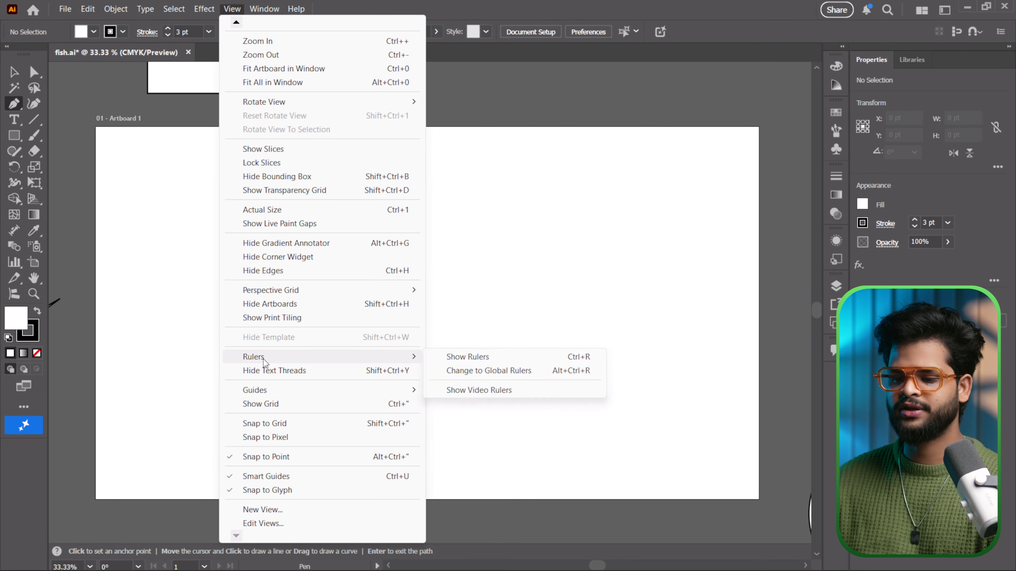
pyautogui.click(476, 358)
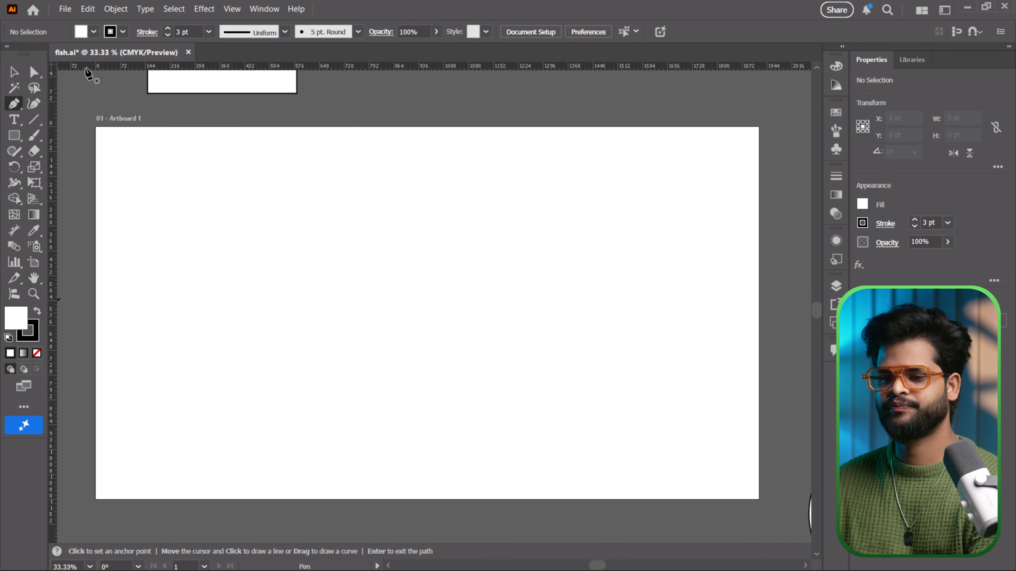
pyautogui.click(232, 9)
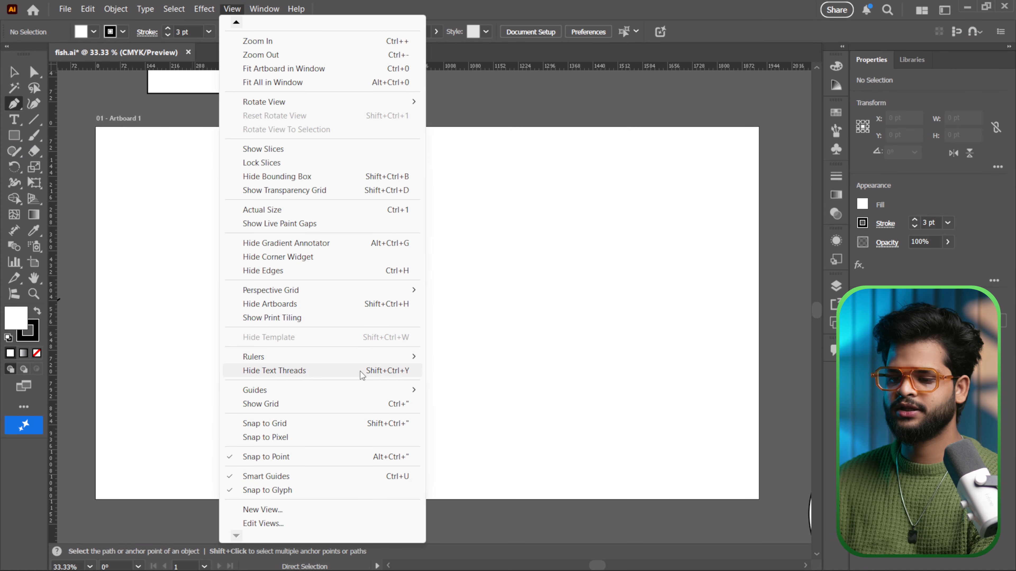
pyautogui.moveTo(362, 360)
pyautogui.click(466, 357)
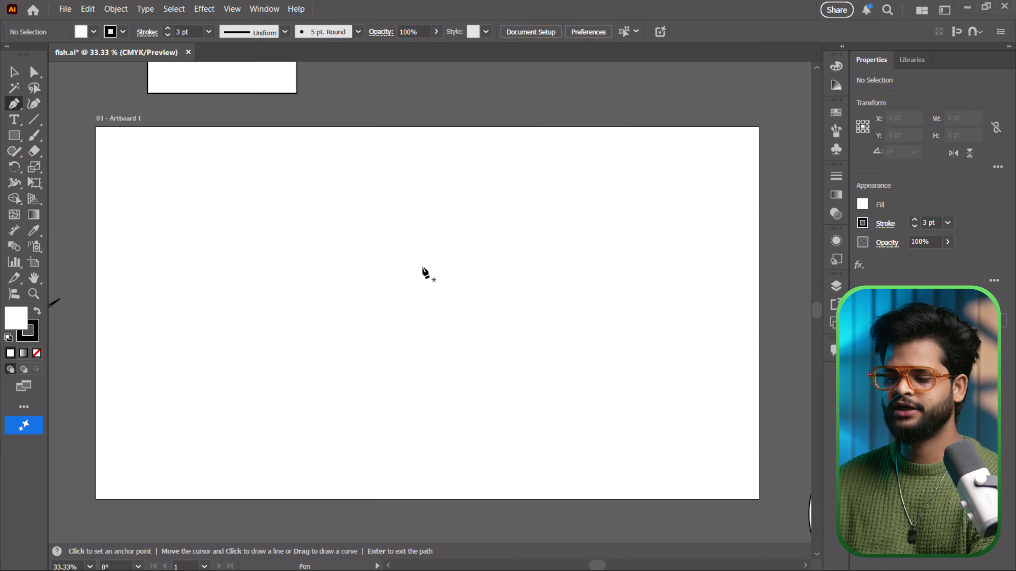
# Toggle the rulers a few times, leaving them displayed along the canvas.
pyautogui.press('ctrl')
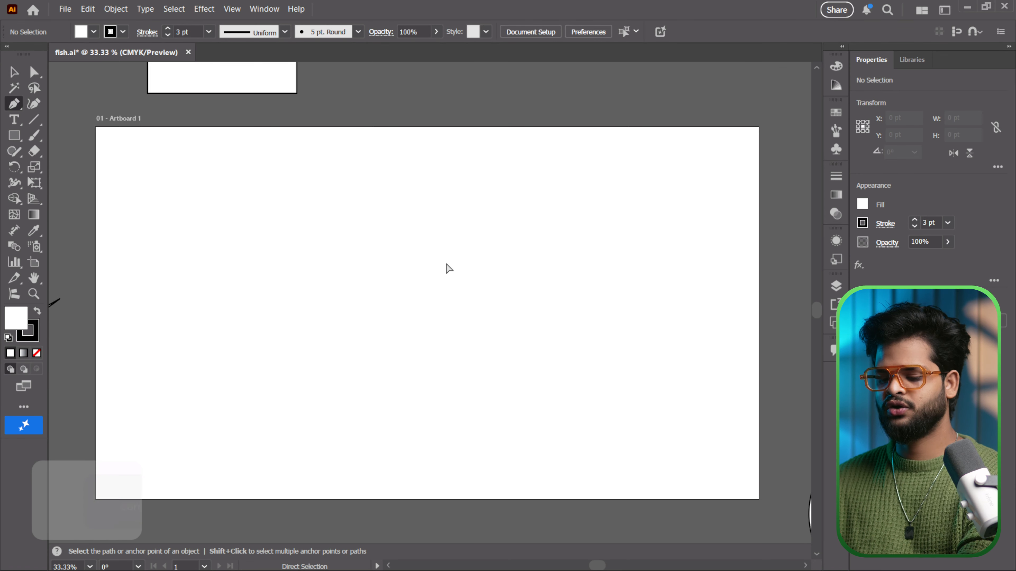
pyautogui.hotkey('ctrl', 'r')
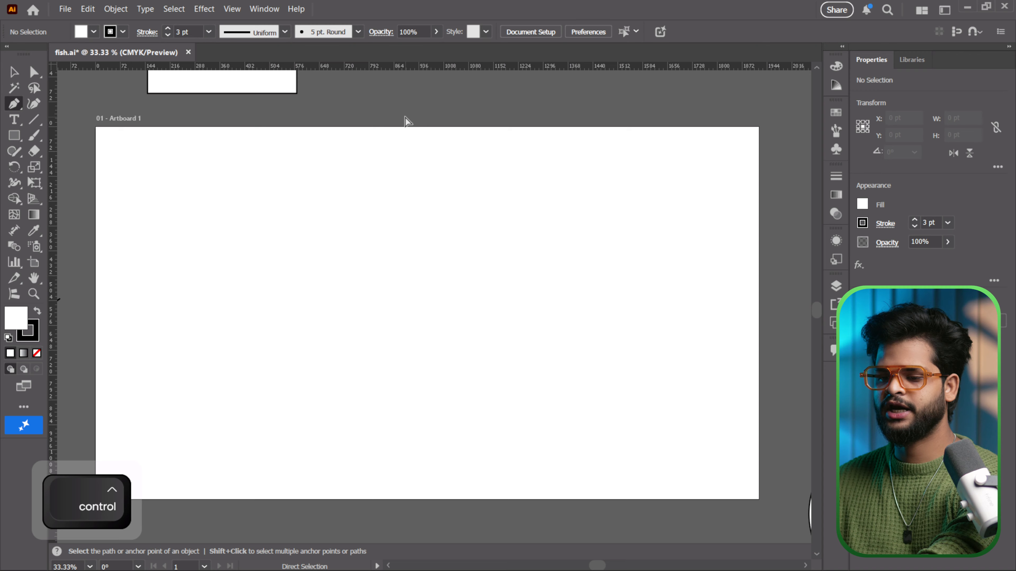
pyautogui.hotkey('ctrl', 'r')
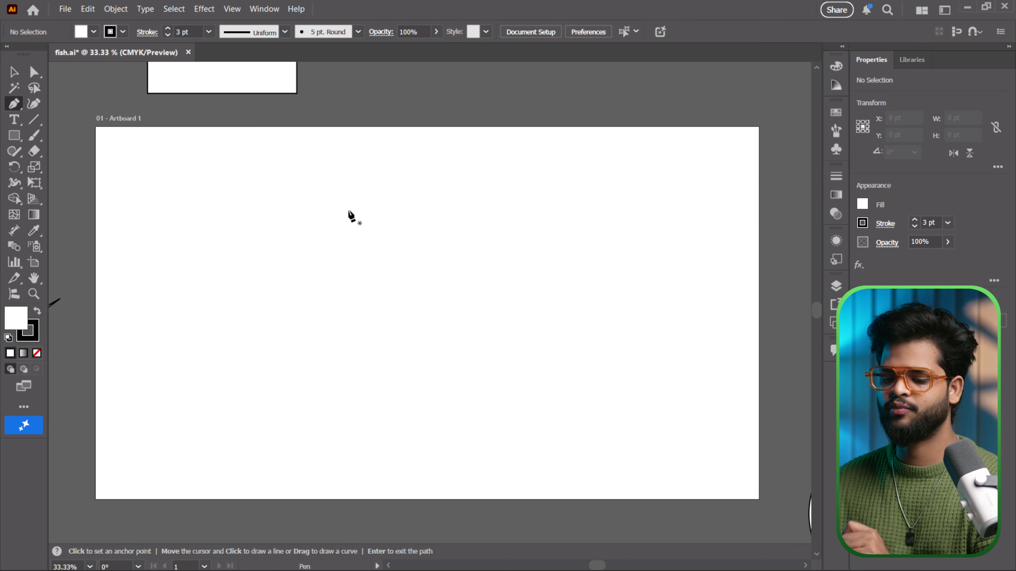
pyautogui.hotkey('ctrl', 'r')
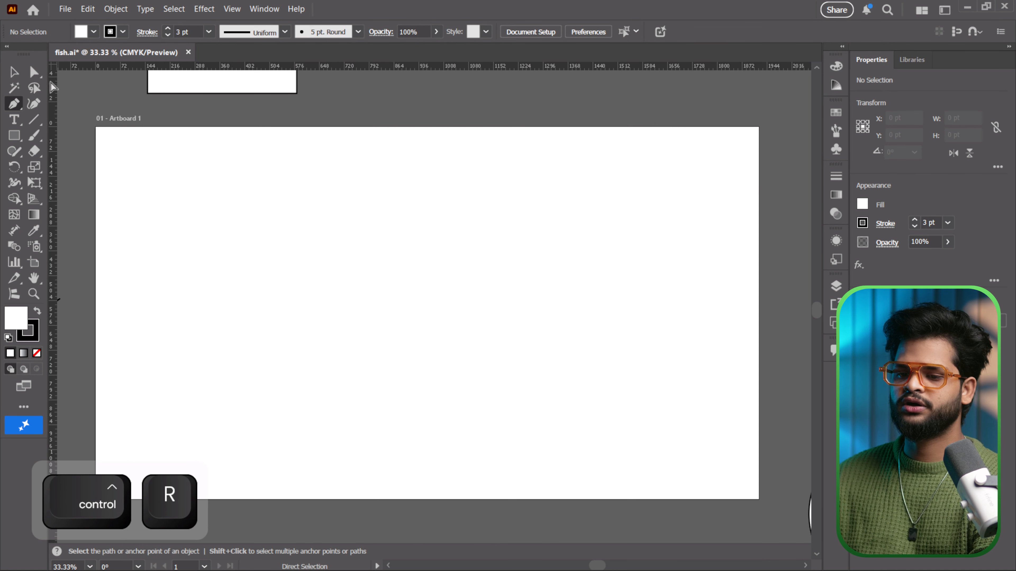
# Add a horizontal and a vertical ruler guide crossing near the centre of Artboard 1, and deselect them.
pyautogui.click(14, 74)
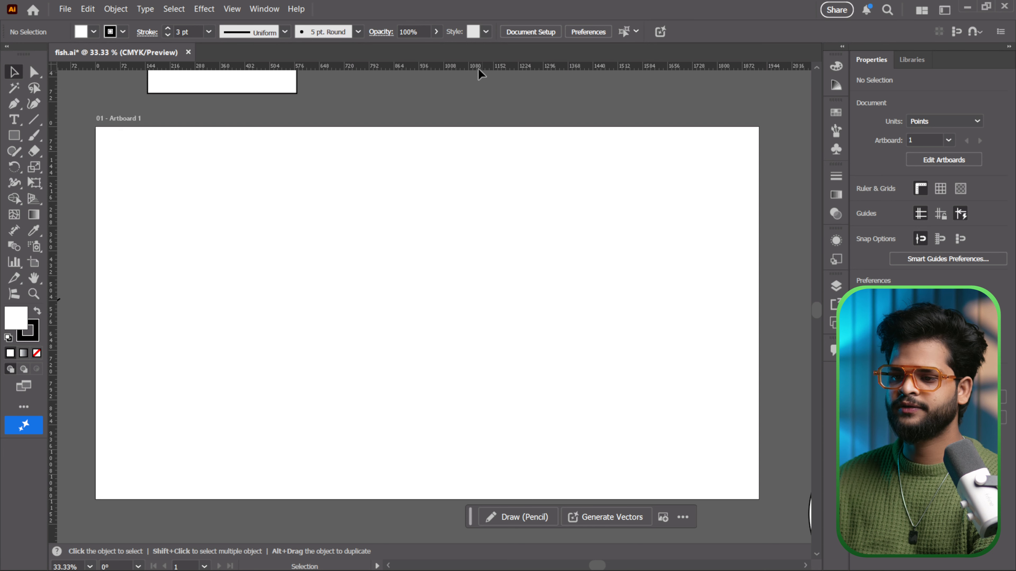
pyautogui.moveTo(434, 66); pyautogui.dragTo(428, 300)
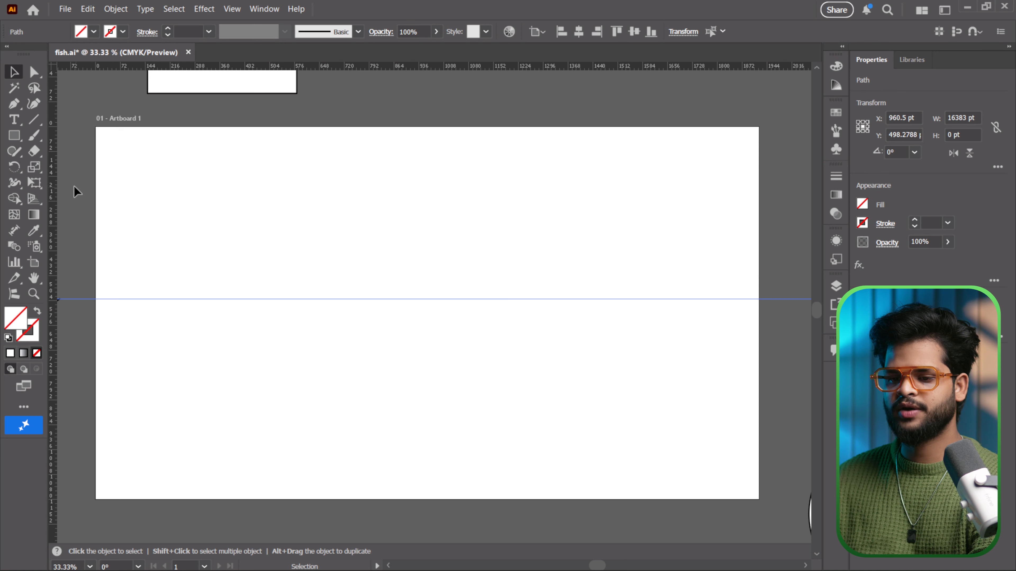
pyautogui.moveTo(55, 184)
pyautogui.mouseDown()
pyautogui.moveTo(419, 209)
pyautogui.moveTo(461, 267)
pyautogui.moveTo(446, 300)
pyautogui.moveTo(429, 299)
pyautogui.mouseUp()
pyautogui.click(295, 240)
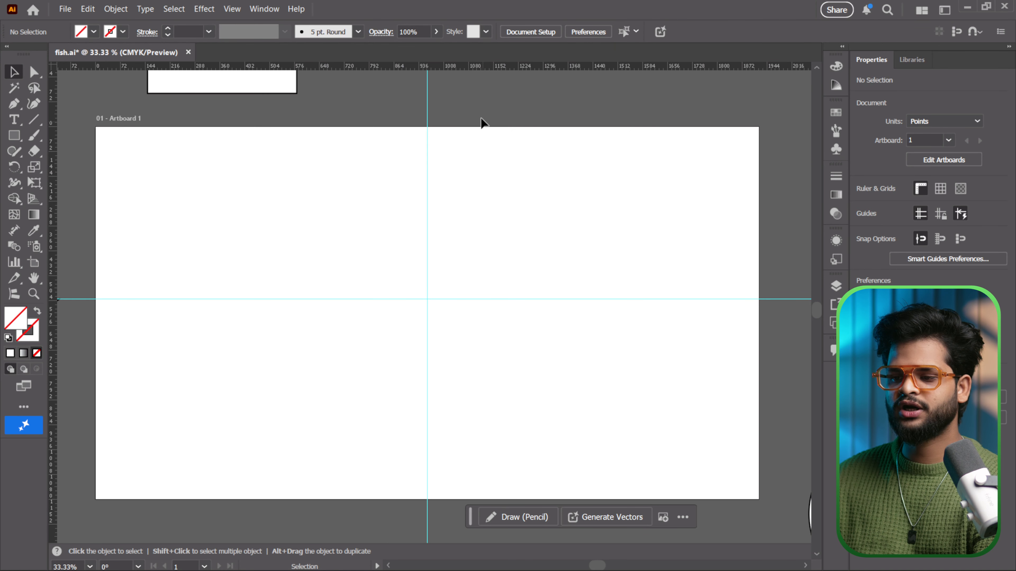
# Set the ruler units to Points.
pyautogui.rightClick(468, 68)
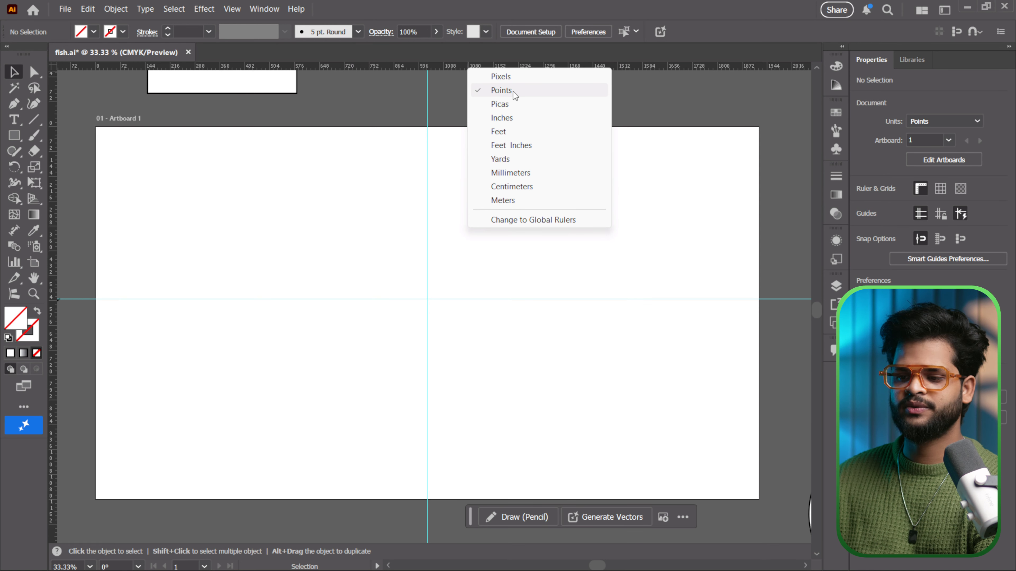
pyautogui.click(525, 94)
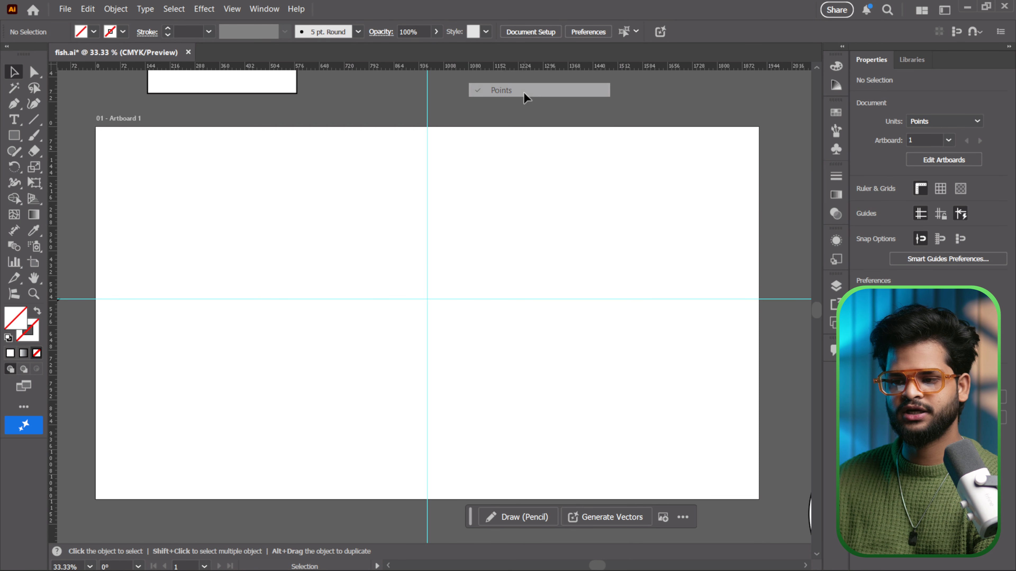
pyautogui.hotkey('ctrl', 'z')
# Move the vertical guide right to about 1152 pt and the horizontal guide down to about 673 pt.
pyautogui.click(427, 94)
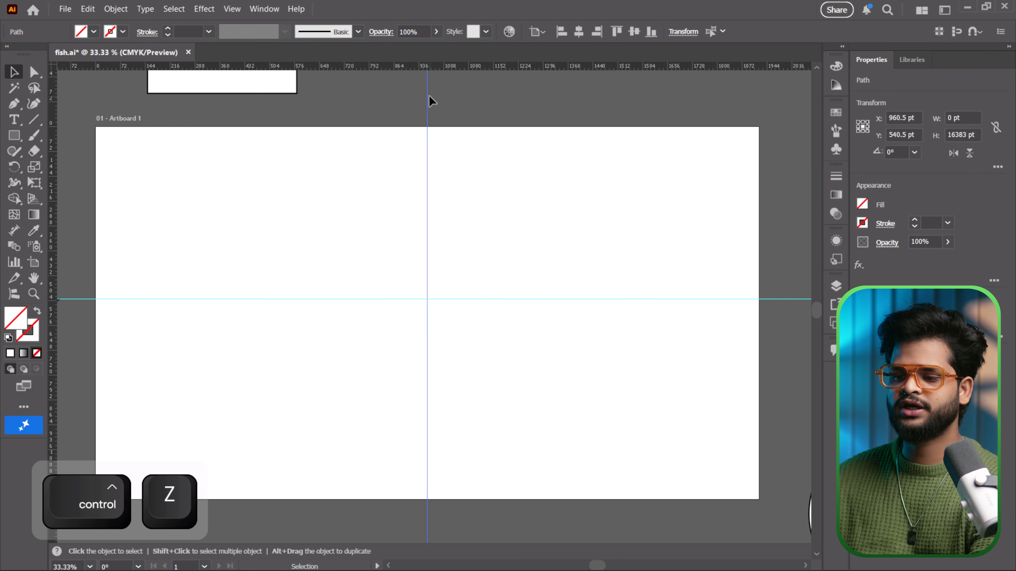
pyautogui.moveTo(427, 95); pyautogui.dragTo(494, 104)
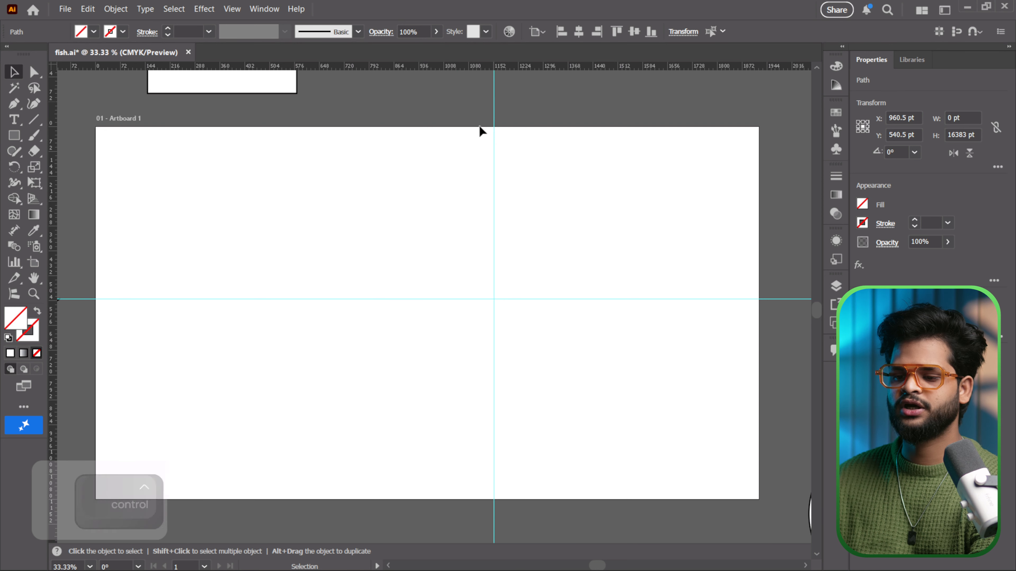
pyautogui.moveTo(394, 300); pyautogui.dragTo(386, 361)
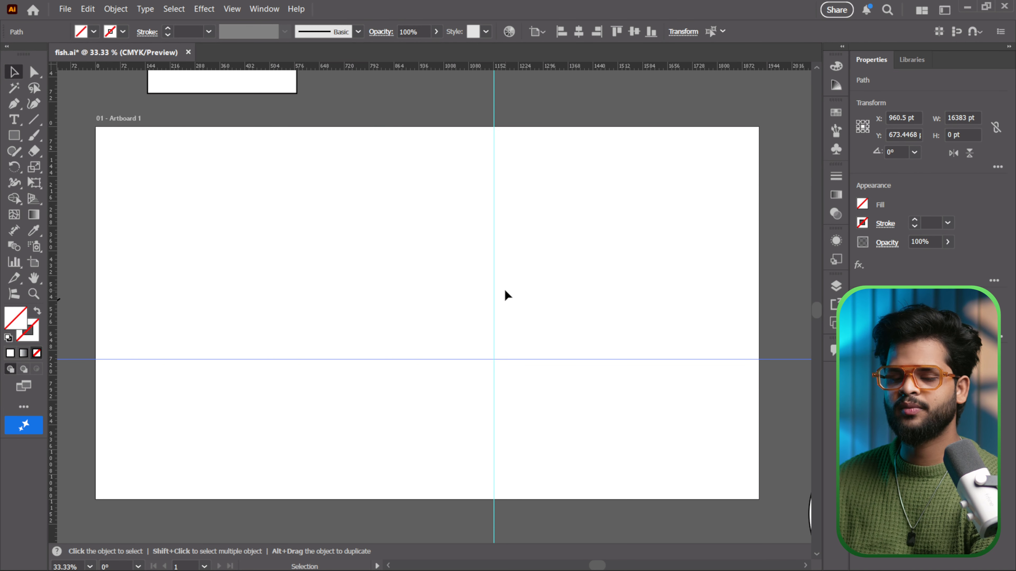
# Undo the moves of both guides.
pyautogui.press('ctrl')
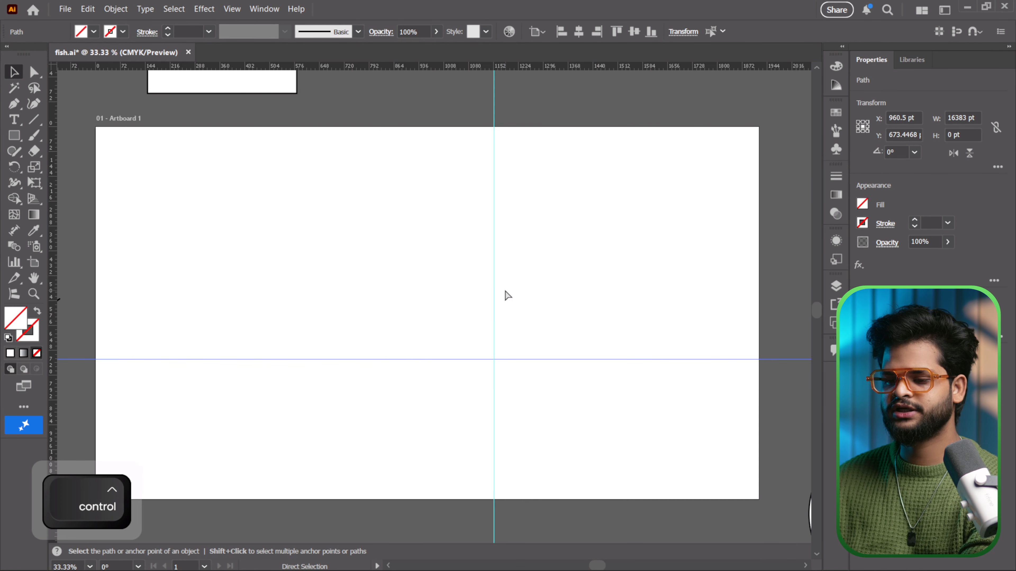
pyautogui.hotkey('ctrl', 'z')
pyautogui.hotkey('ctrl', 'z')
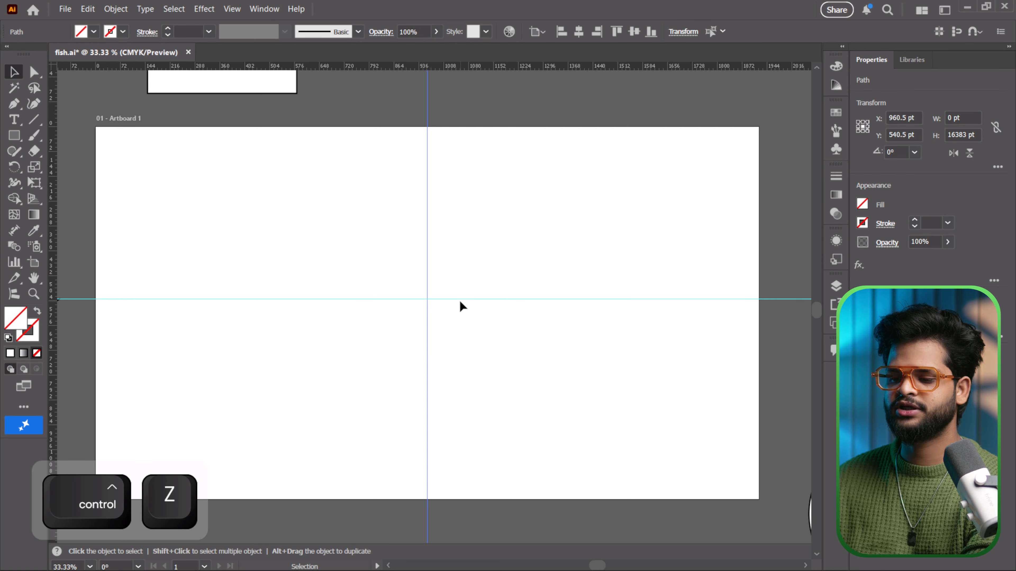
# Lock the guides and try to move the horizontal guide downward.
pyautogui.rightClick(502, 299)
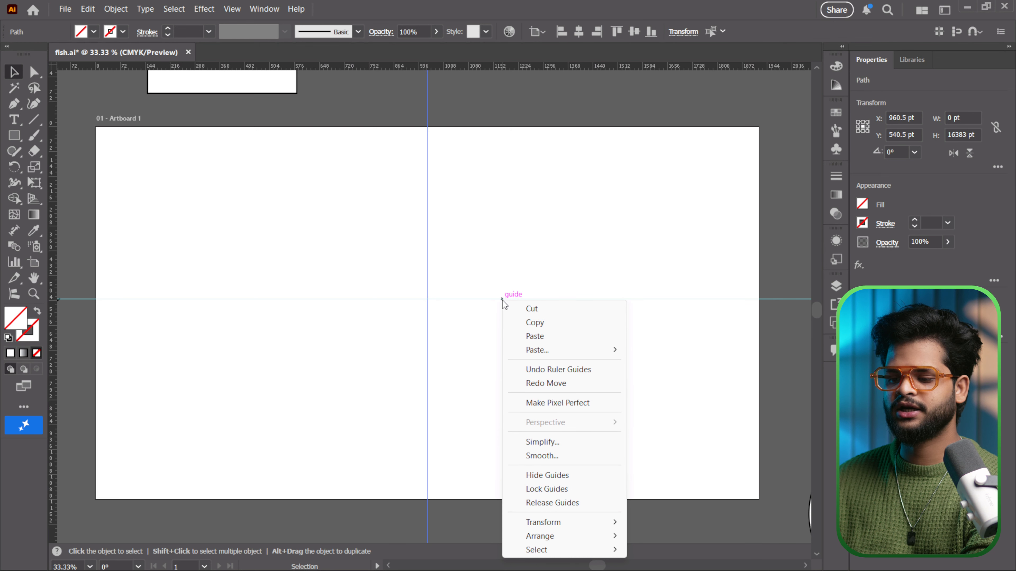
pyautogui.click(554, 491)
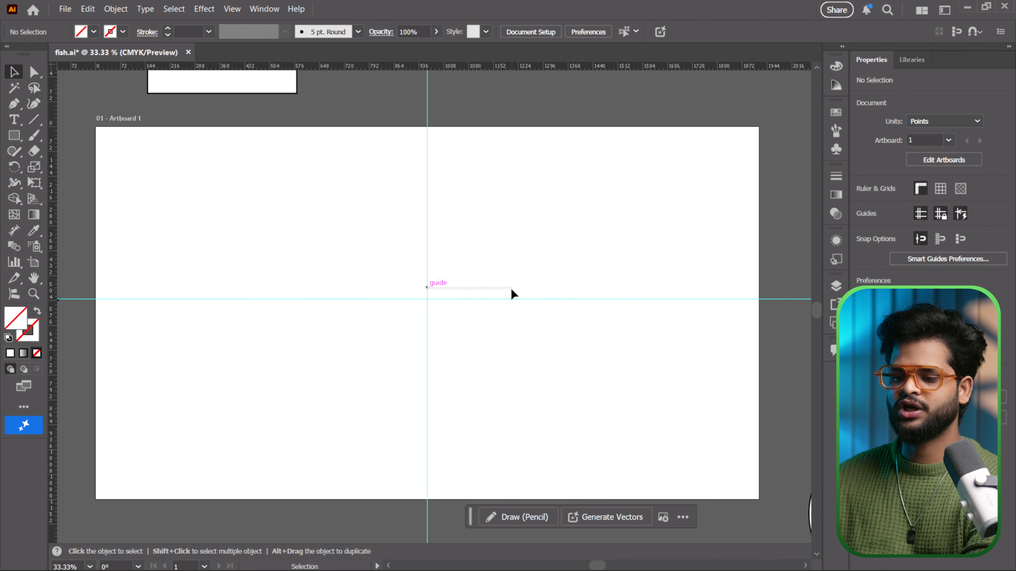
pyautogui.moveTo(416, 298); pyautogui.dragTo(415, 343)
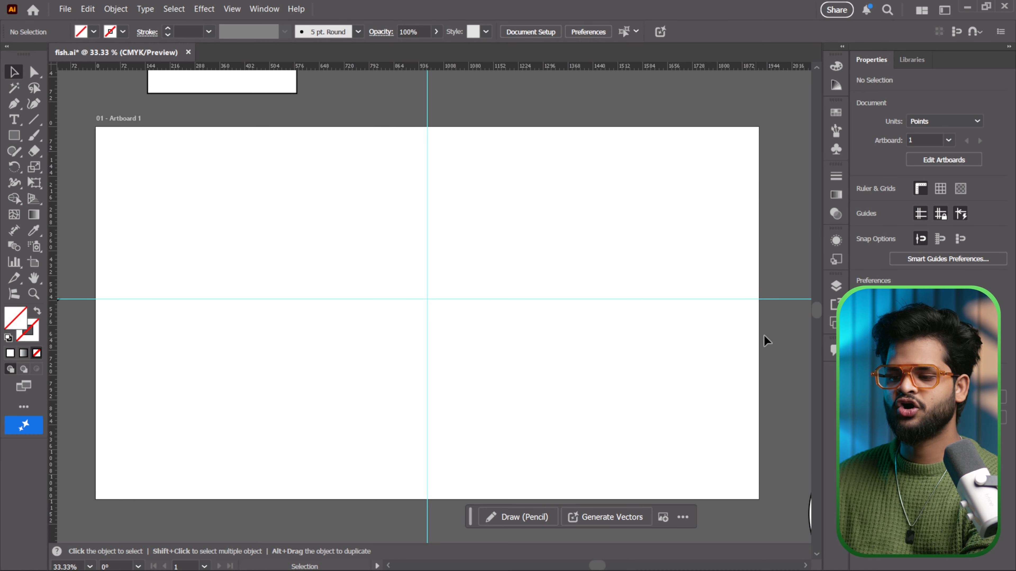
# Unlock the guides and remove the horizontal guide from the artboard.
pyautogui.rightClick(487, 307)
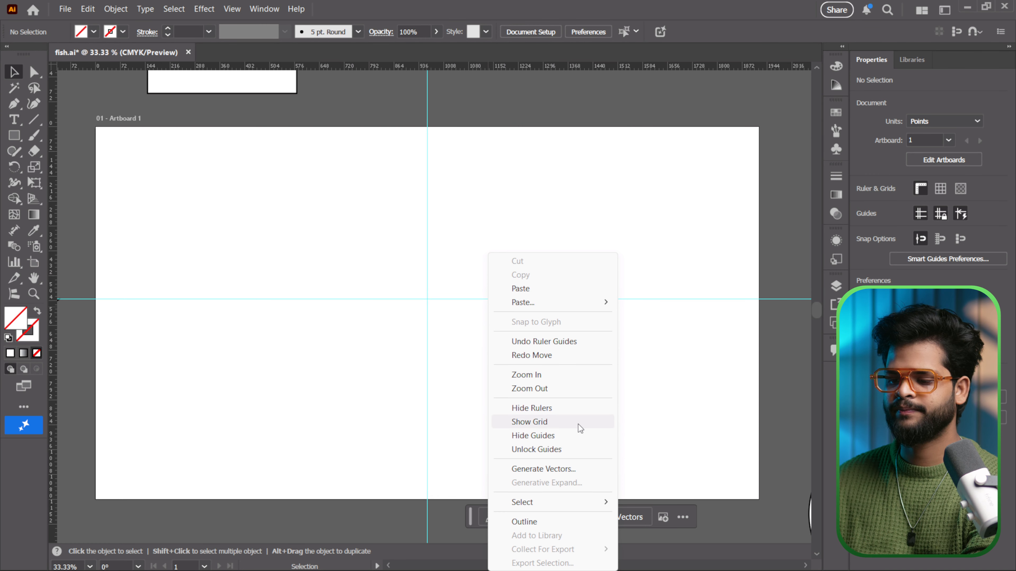
pyautogui.click(533, 449)
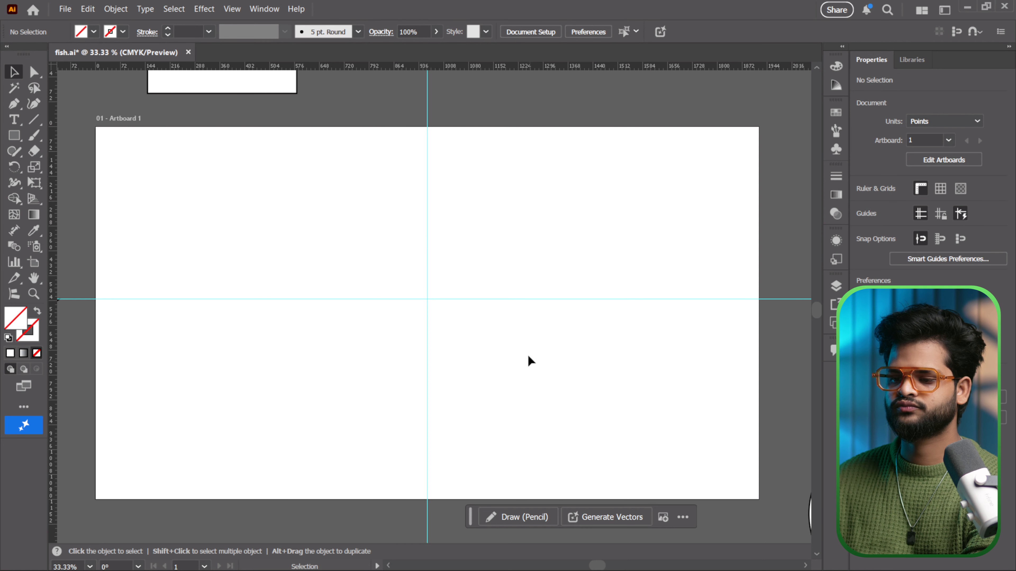
pyautogui.moveTo(494, 300); pyautogui.dragTo(507, 60)
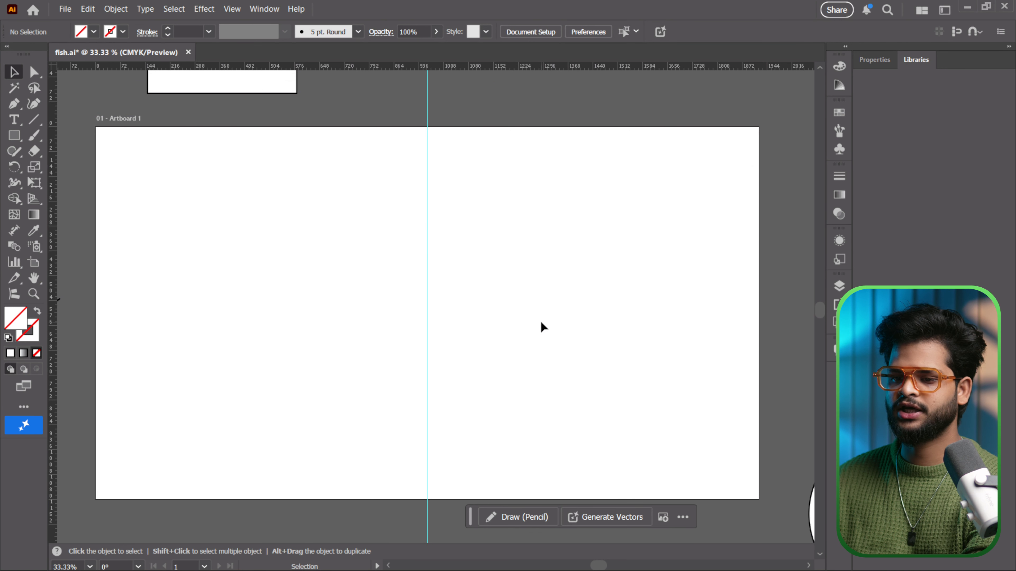
# Lock the remaining vertical guide at the artboard's centre.
pyautogui.click(427, 276)
pyautogui.rightClick(428, 299)
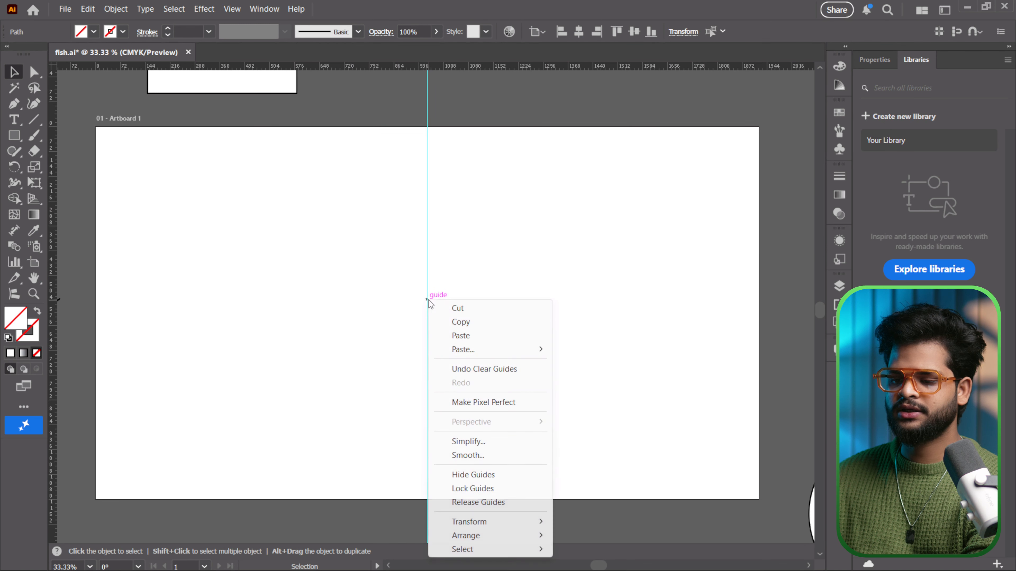
pyautogui.click(483, 488)
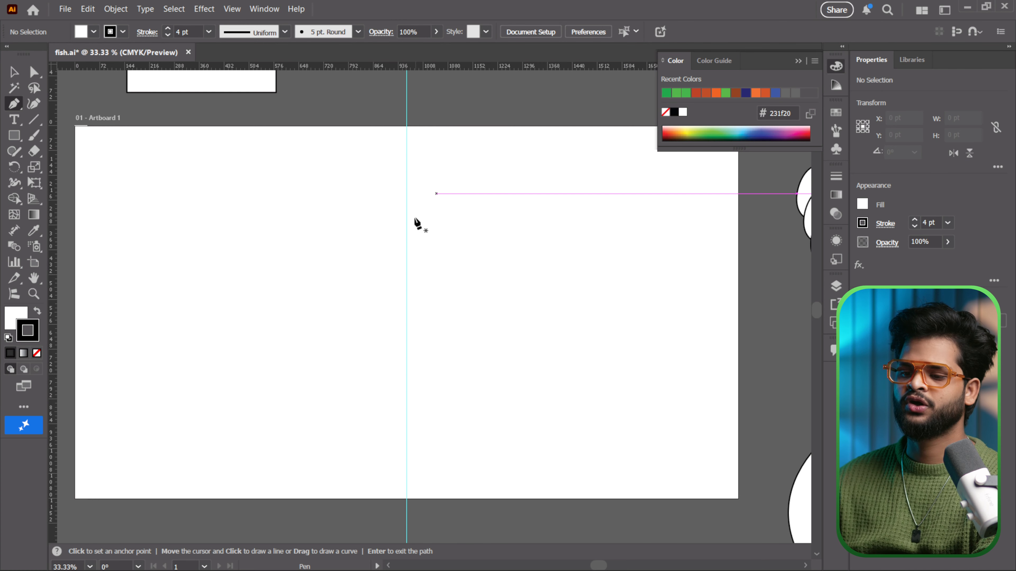
# Draw the left half of a spade with the Pen tool, from the guide through a wide curve and curved stem to a flat base at the guide.
pyautogui.click(407, 193)
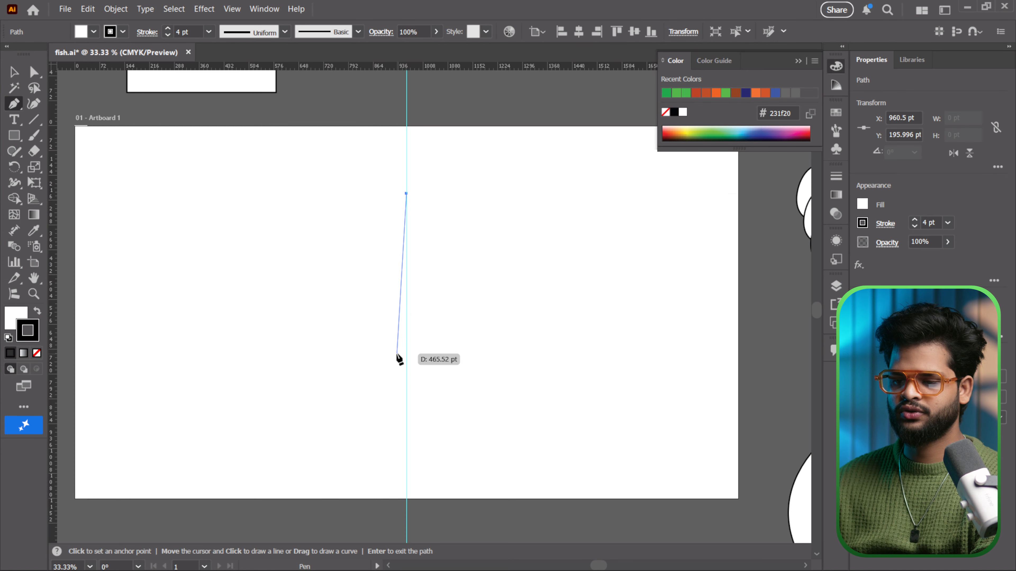
pyautogui.moveTo(397, 355); pyautogui.dragTo(567, 327)
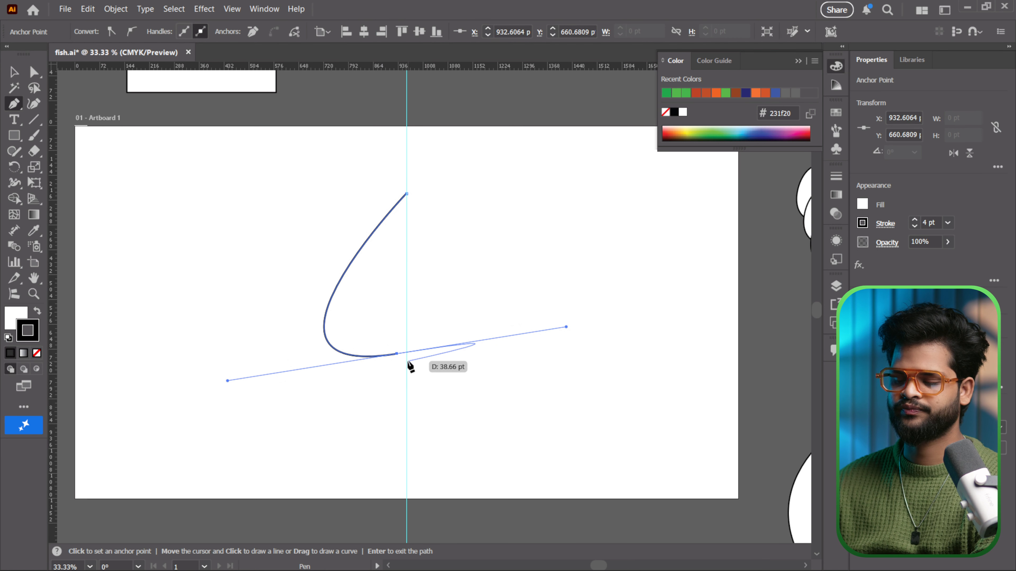
pyautogui.click(397, 354)
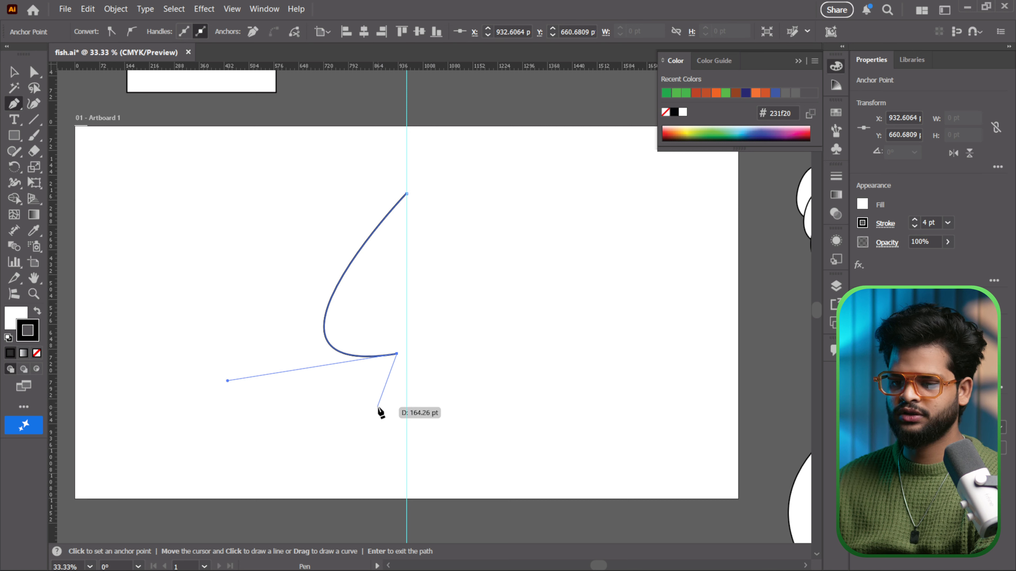
pyautogui.moveTo(380, 408); pyautogui.dragTo(347, 409)
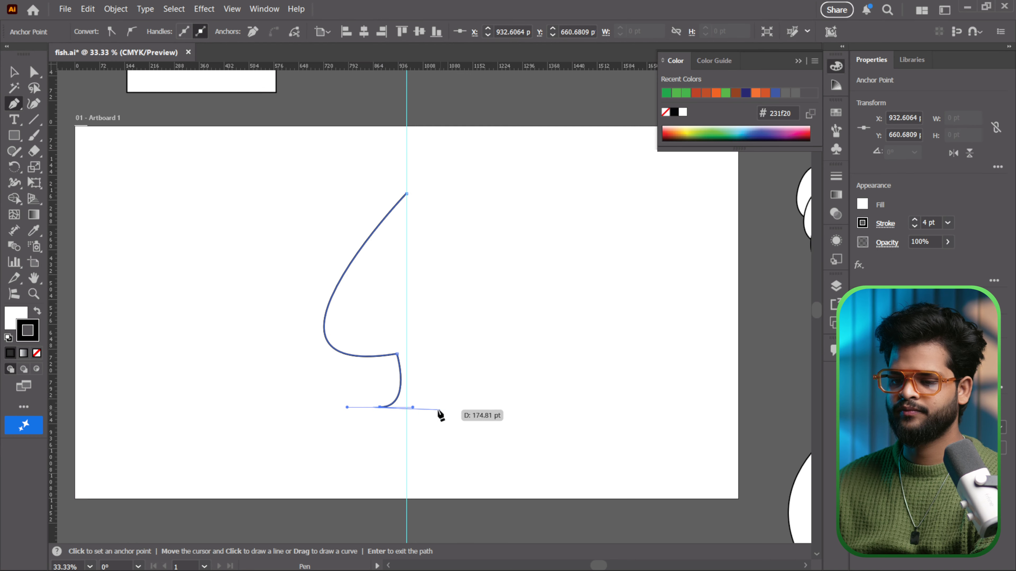
pyautogui.moveTo(414, 409); pyautogui.dragTo(405, 409)
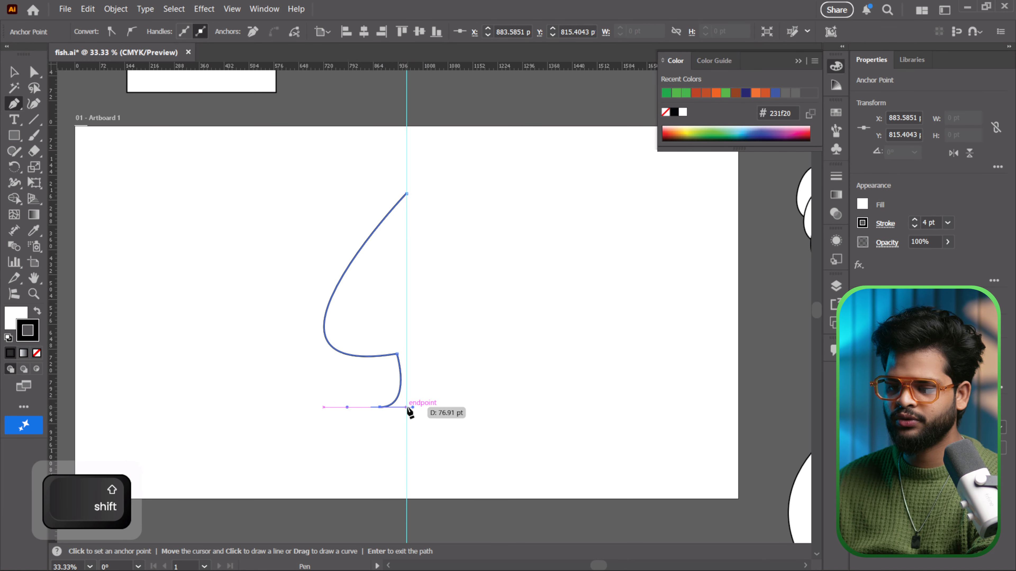
pyautogui.moveTo(407, 412); pyautogui.dragTo(408, 411)
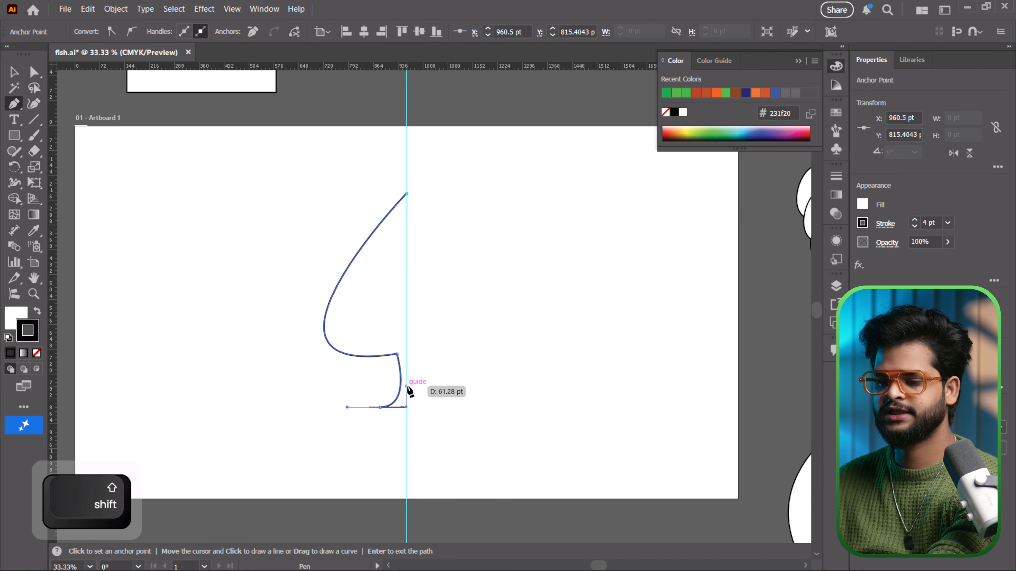
# Try to draw the spade's right half freehand with the Pen tool, from the base up the stem and around to the tip.
pyautogui.press('v')
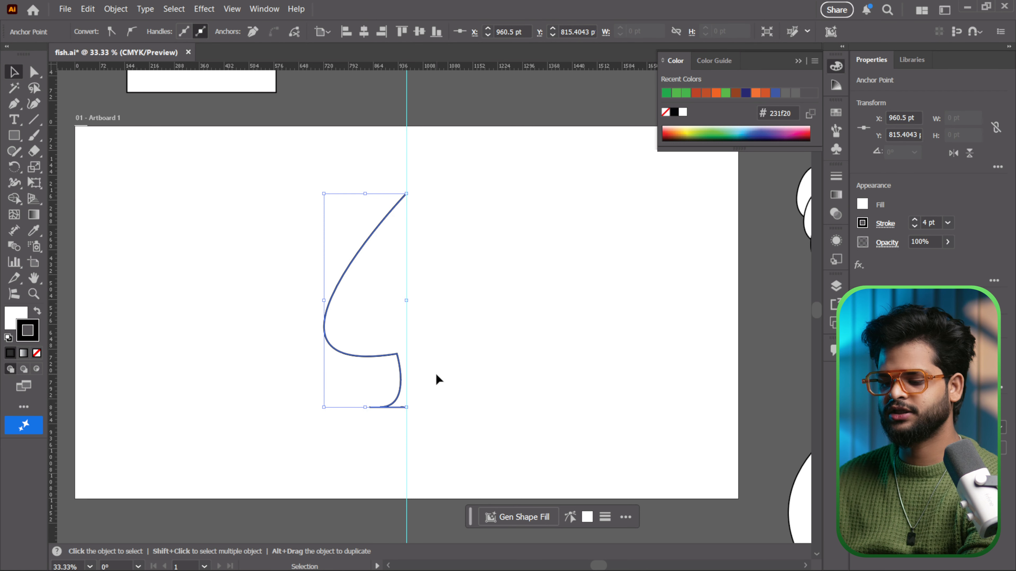
pyautogui.press('p')
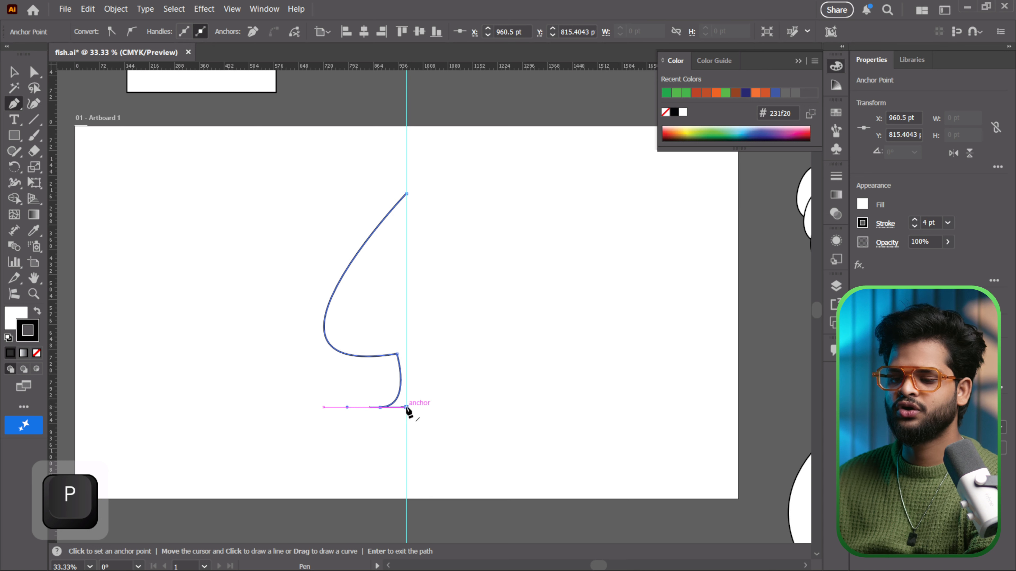
pyautogui.click(403, 407)
pyautogui.click(406, 407)
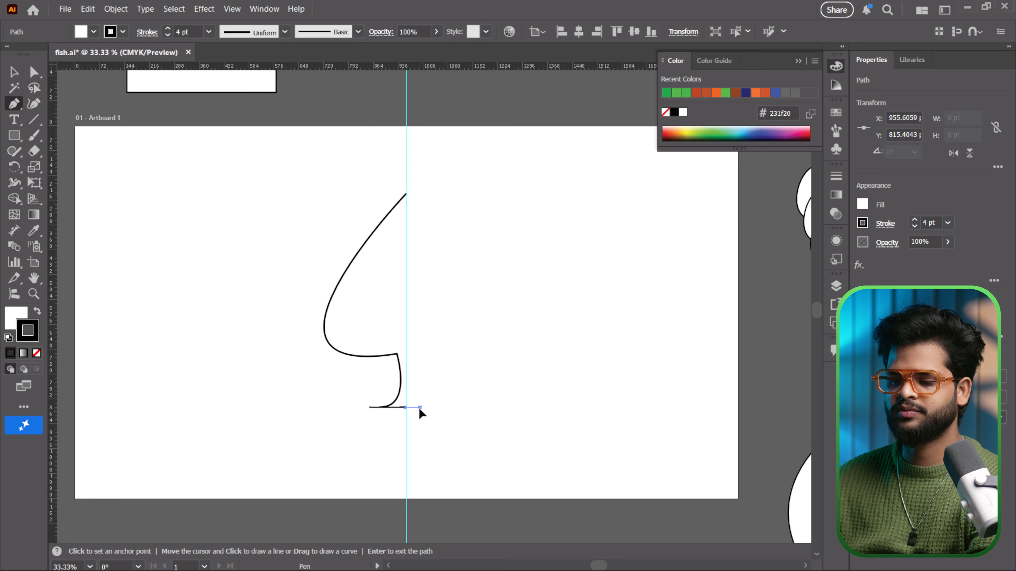
pyautogui.click(419, 408)
pyautogui.moveTo(419, 354); pyautogui.dragTo(444, 305)
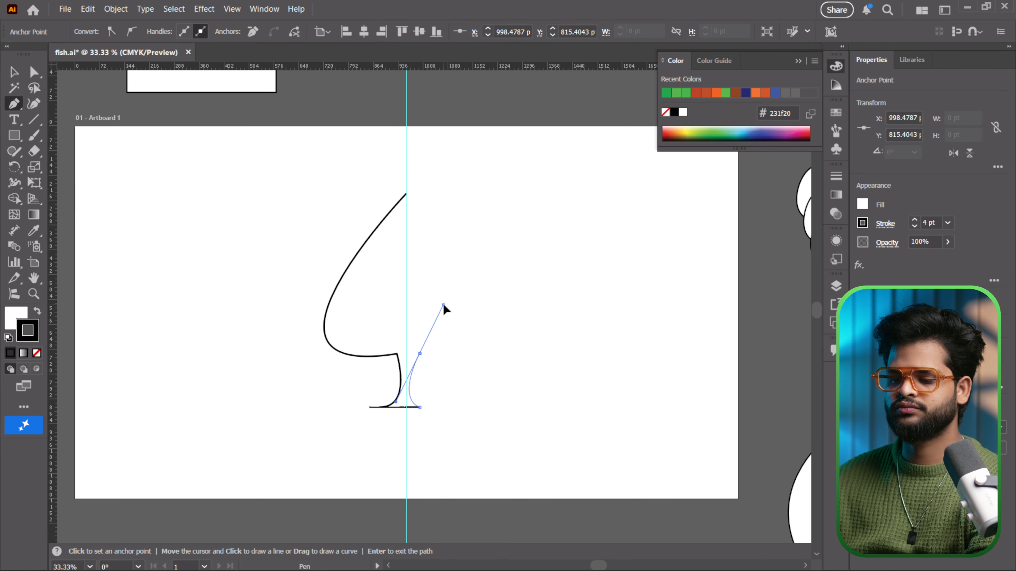
pyautogui.moveTo(406, 195); pyautogui.dragTo(196, 166)
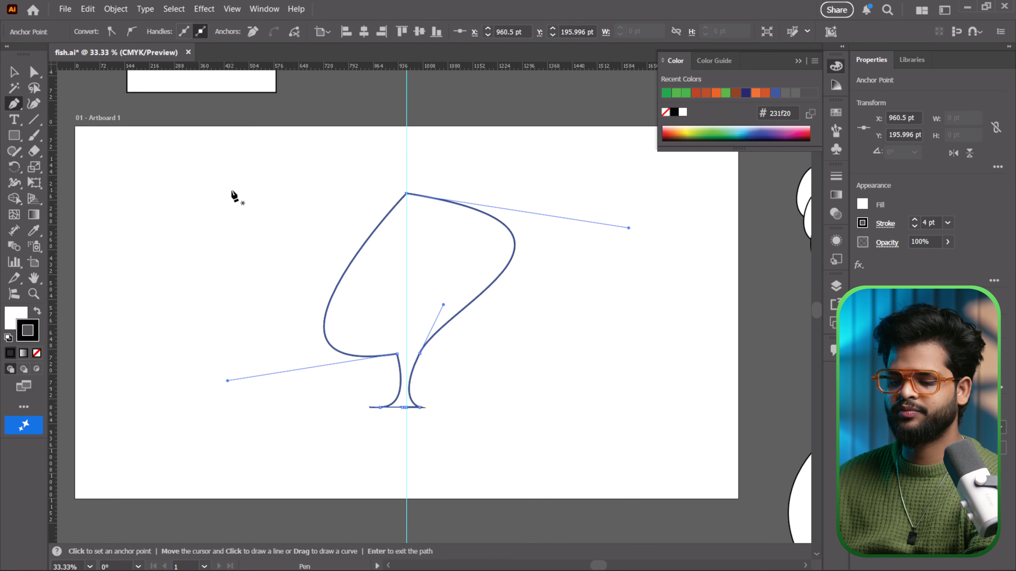
pyautogui.hotkey('ctrl', 'z')
pyautogui.hotkey('ctrl', 'z')
pyautogui.moveTo(406, 195); pyautogui.dragTo(296, 64)
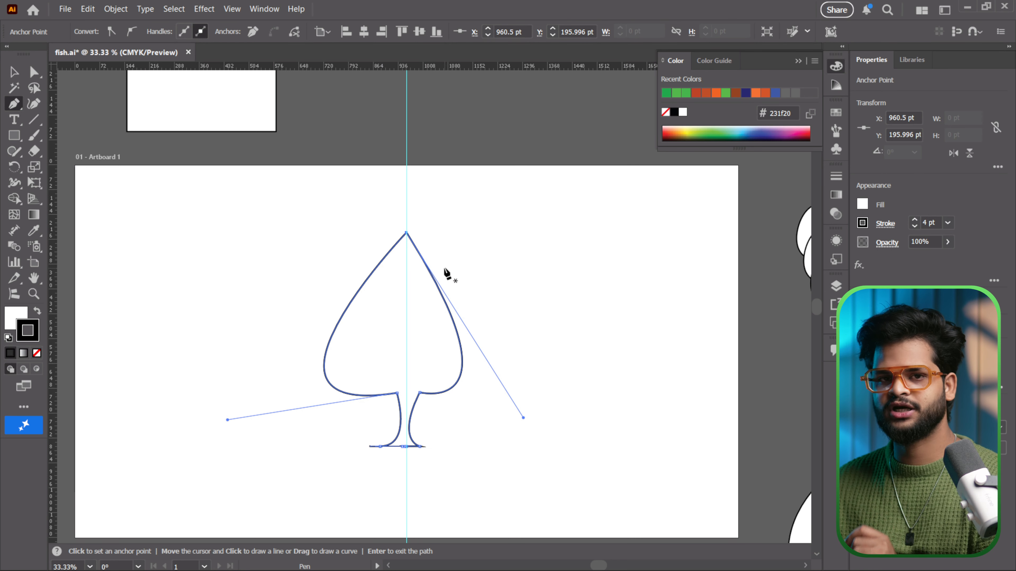
# Undo the freehand right half until only the left half ending at the guide remains.
pyautogui.hotkey('ctrl', 'z')
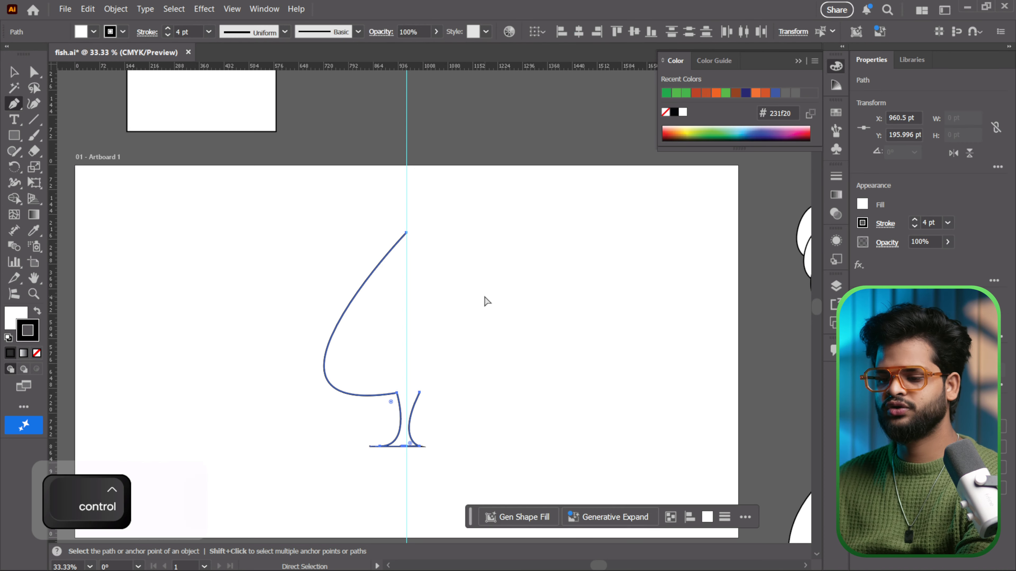
pyautogui.hotkey('ctrl', 'z')
pyautogui.hotkey('ctrl', 'z')
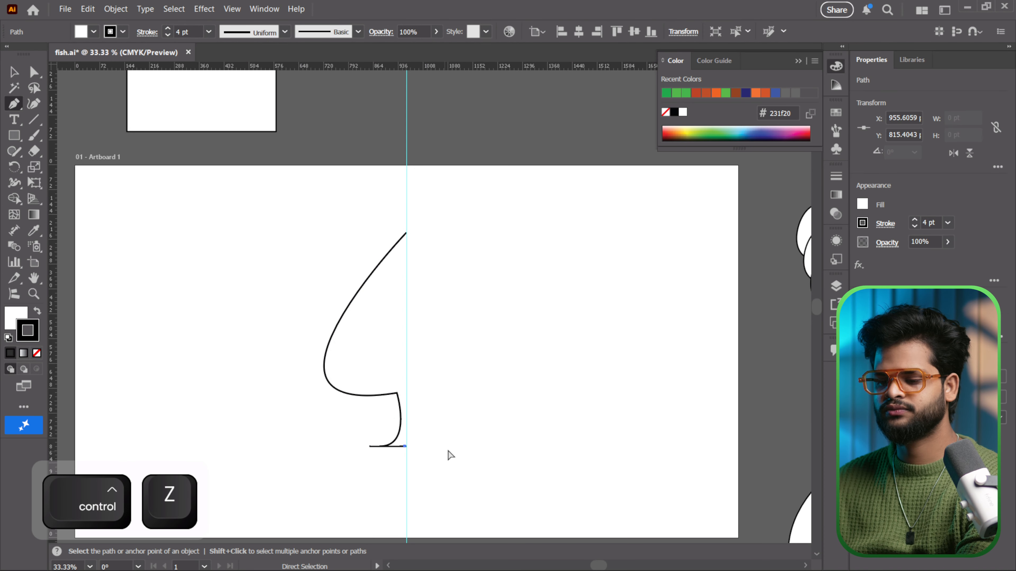
pyautogui.keyDown('alt'); pyautogui.scroll(4, 407, 455); pyautogui.keyUp('alt')
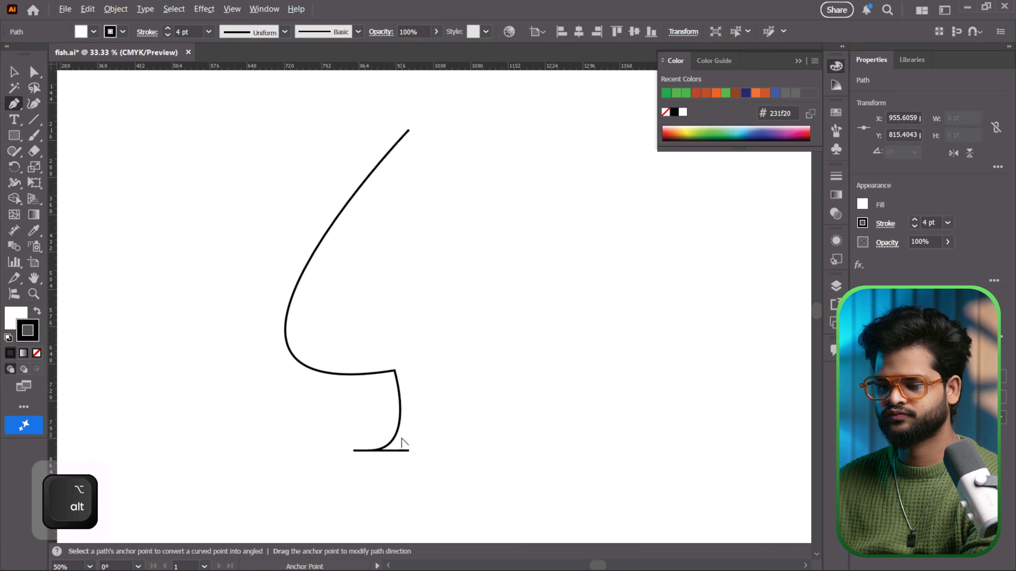
pyautogui.hotkey('ctrl', 'z')
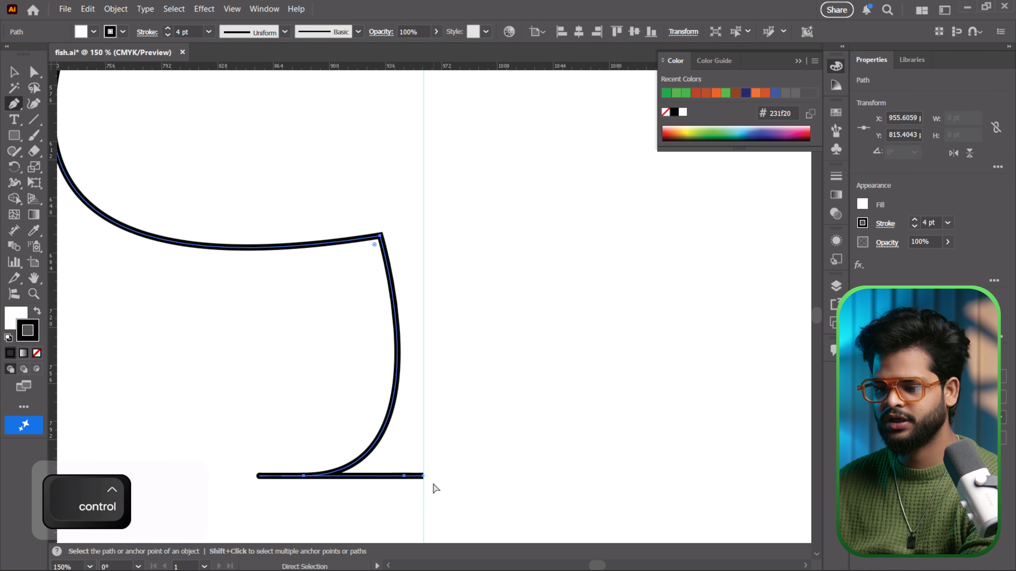
pyautogui.hotkey('ctrl', 'z')
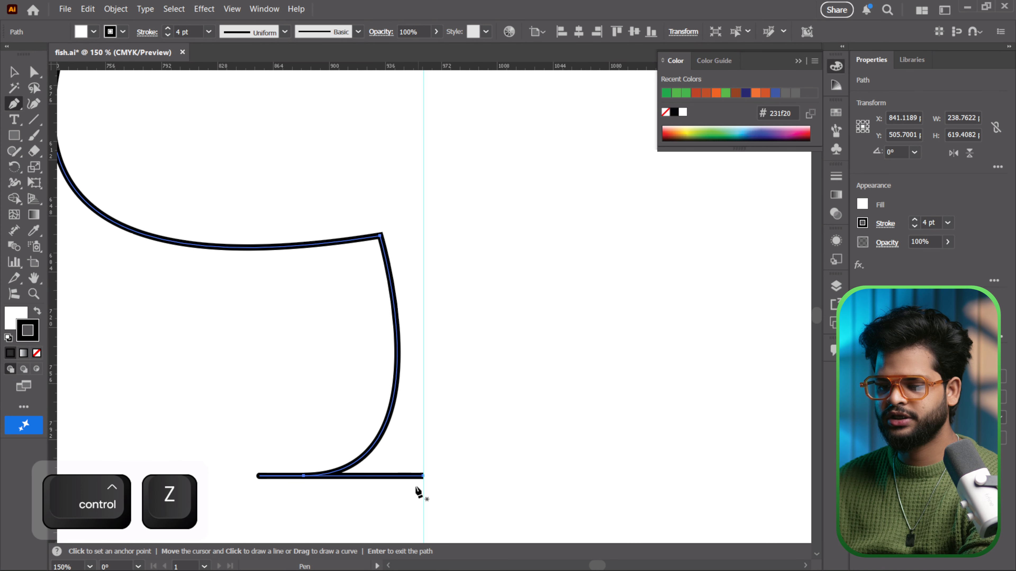
# Reflect a copy of the left spade half about the vertical axis and move it against the other side of the centre guide.
pyautogui.keyDown('alt'); pyautogui.scroll(-2, 375, 464); pyautogui.keyUp('alt')
pyautogui.keyDown('alt'); pyautogui.scroll(-2, 375, 464); pyautogui.keyUp('alt')
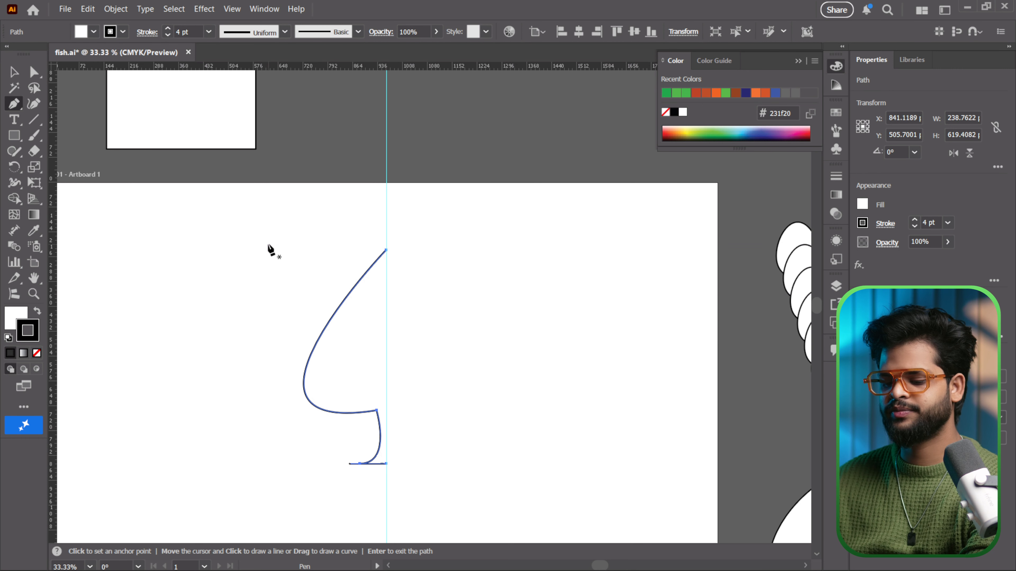
pyautogui.press('v')
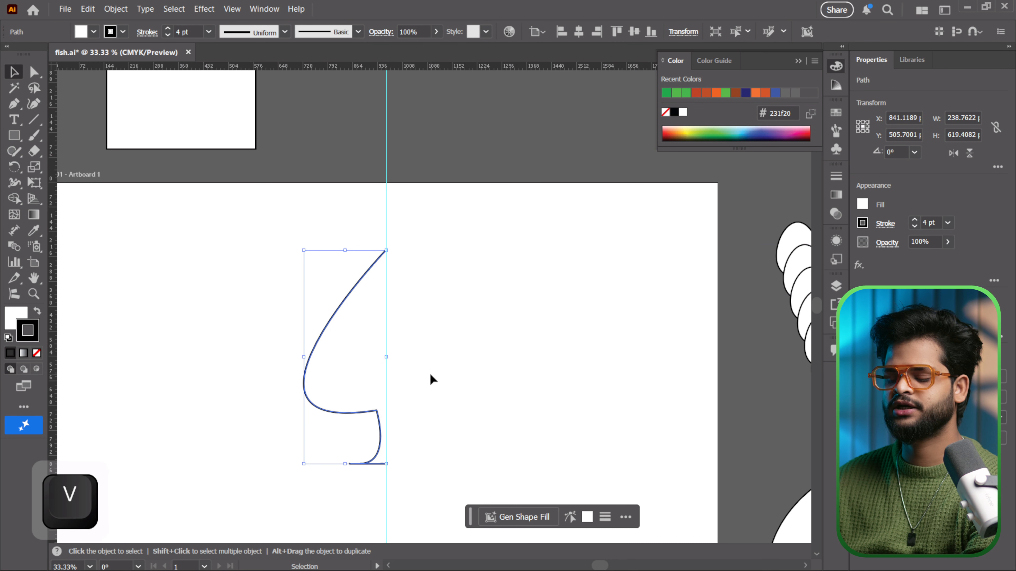
pyautogui.rightClick(344, 356)
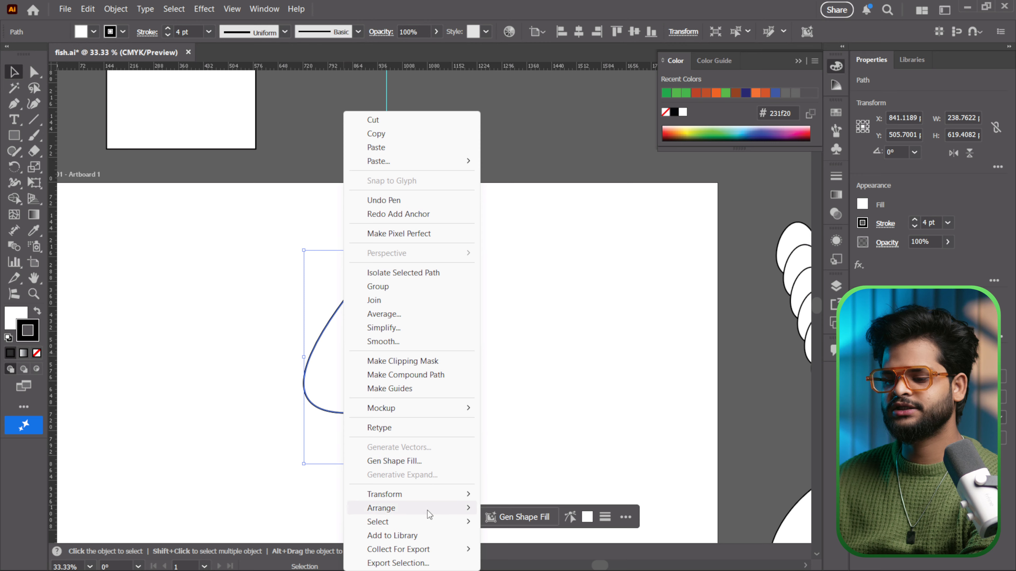
pyautogui.moveTo(418, 497)
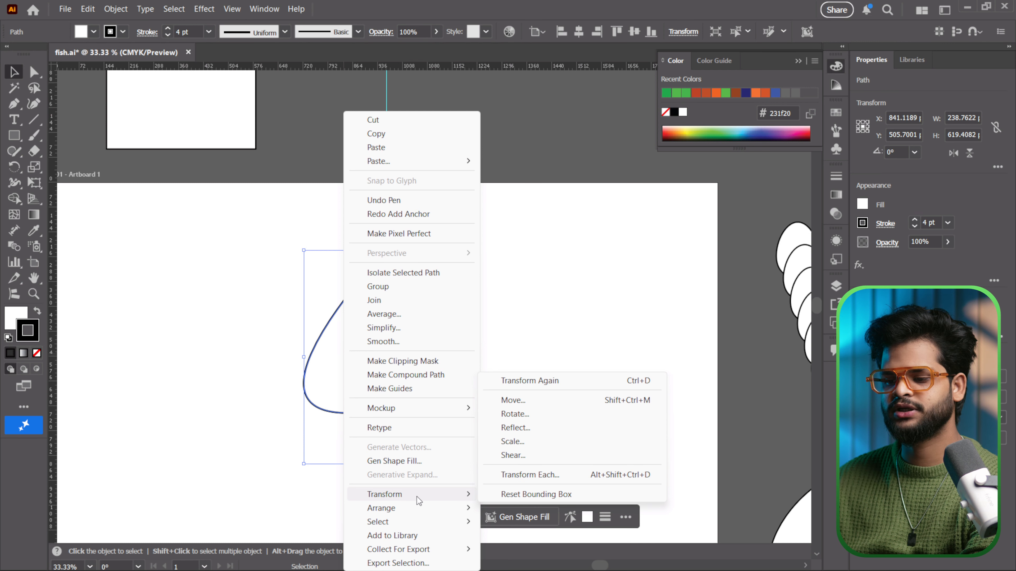
pyautogui.click(516, 428)
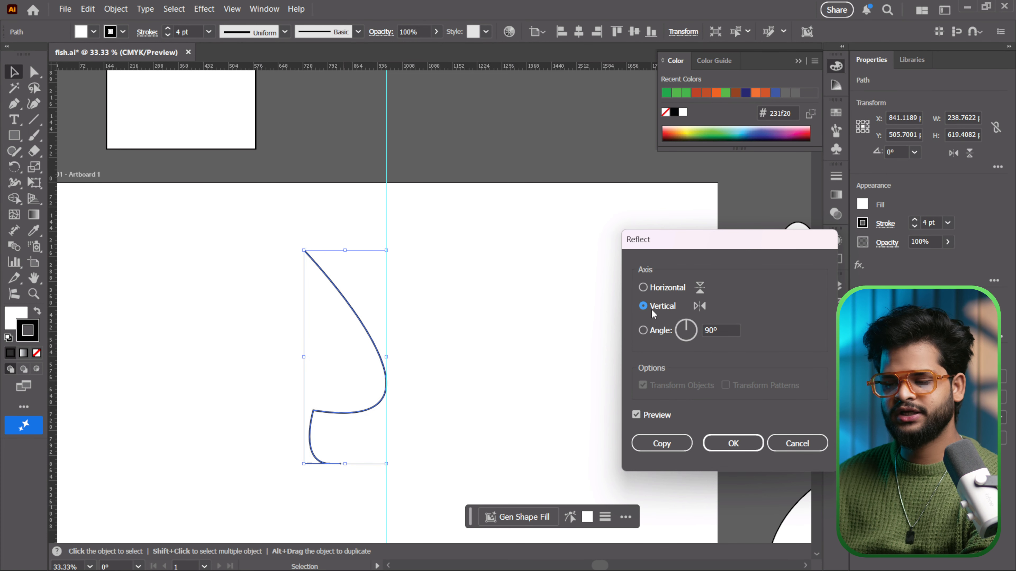
pyautogui.click(636, 415)
pyautogui.click(636, 415)
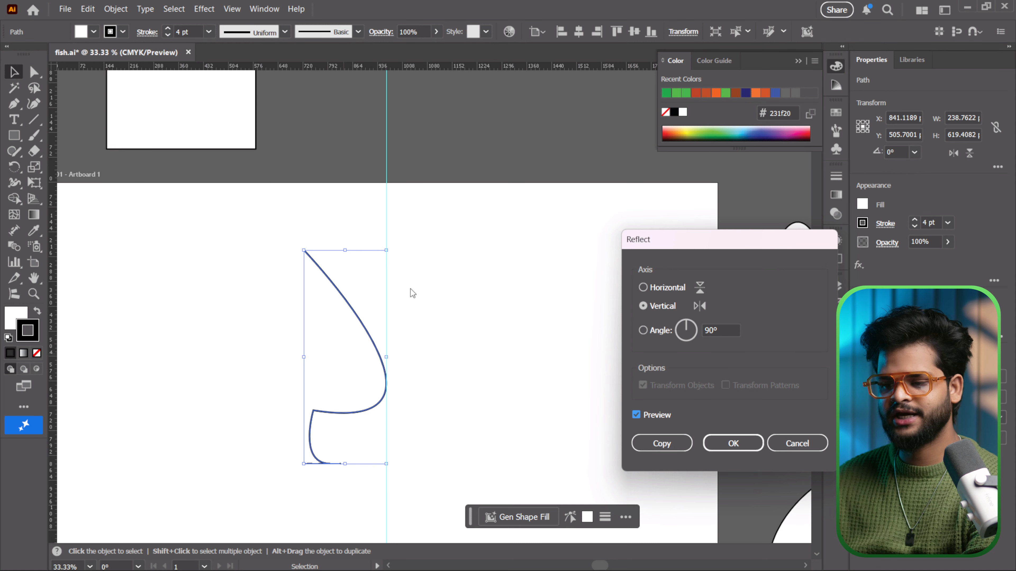
pyautogui.click(649, 449)
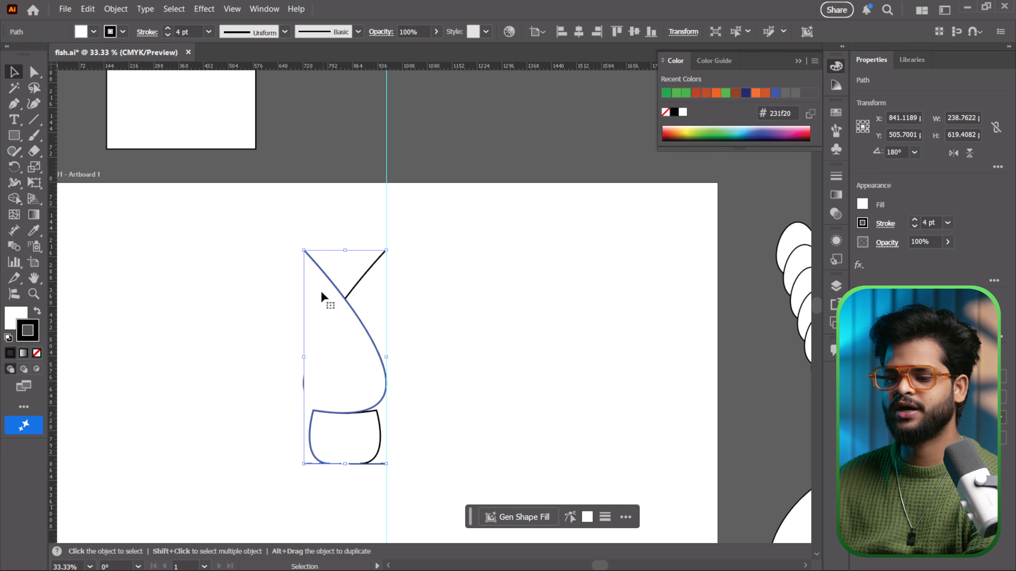
pyautogui.moveTo(324, 292); pyautogui.dragTo(410, 294)
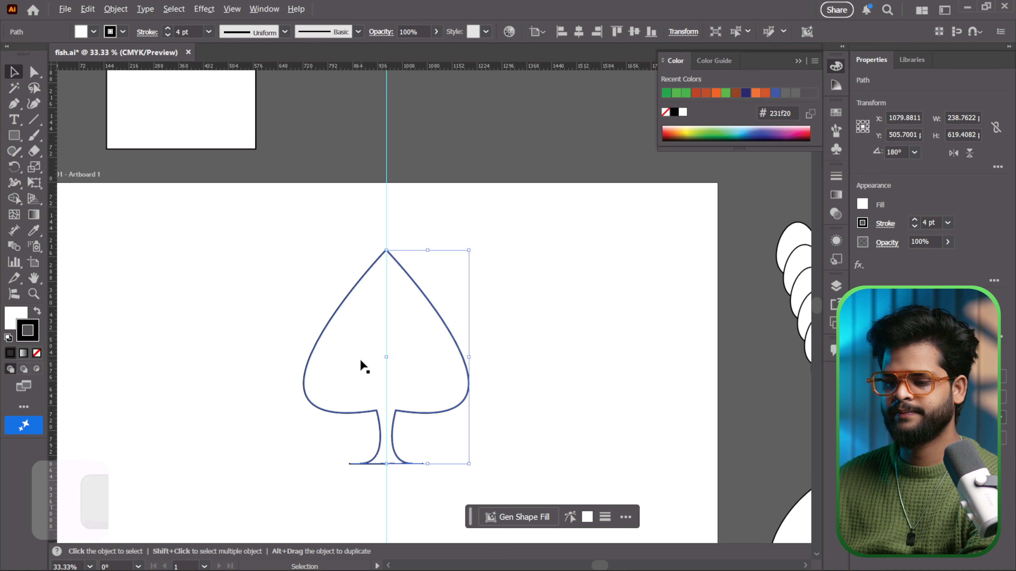
# Examine how the two spade halves meet along the centre guide at the stem and tip.
pyautogui.keyDown('alt'); pyautogui.scroll(3, 360, 359); pyautogui.keyUp('alt')
pyautogui.moveTo(503, 442); pyautogui.dragTo(508, 270)
pyautogui.moveTo(476, 191); pyautogui.dragTo(491, 490)
pyautogui.moveTo(472, 106); pyautogui.dragTo(472, 143)
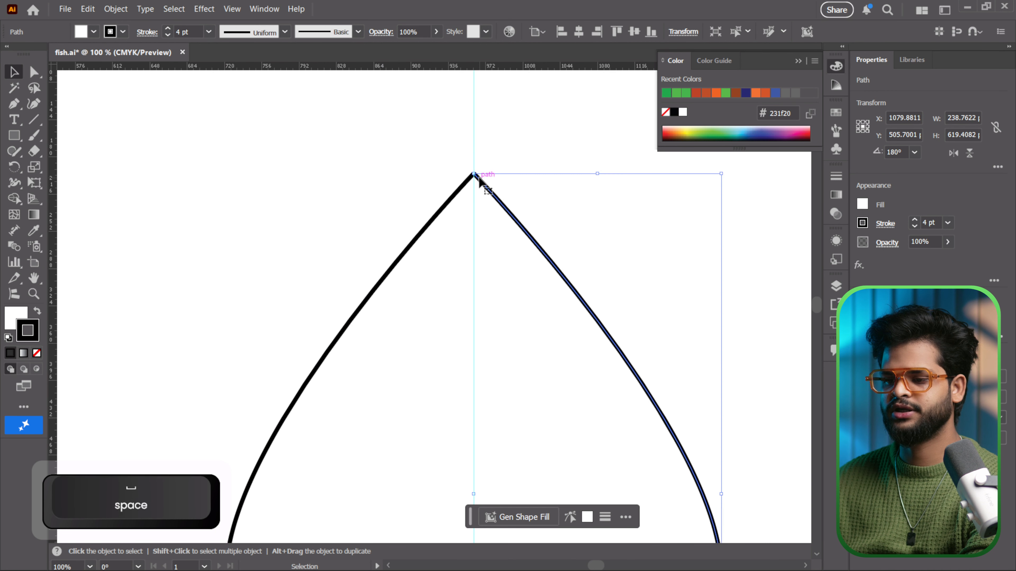
pyautogui.keyDown('alt'); pyautogui.scroll(4, 486, 160); pyautogui.keyUp('alt')
pyautogui.keyDown('alt'); pyautogui.scroll(-2, 514, 186); pyautogui.keyUp('alt')
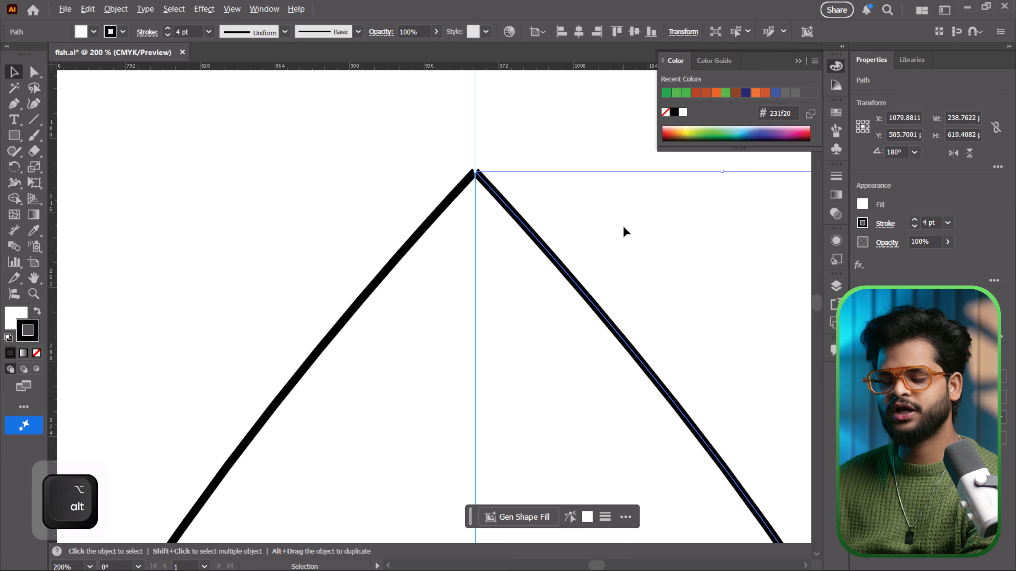
pyautogui.keyDown('alt'); pyautogui.scroll(2, 456, 162); pyautogui.keyUp('alt')
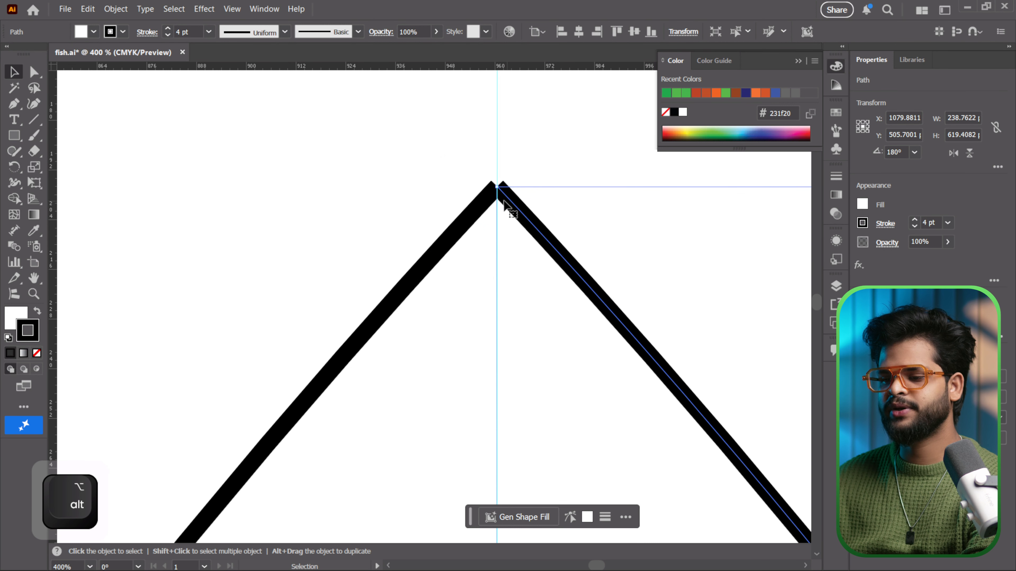
pyautogui.click(437, 168)
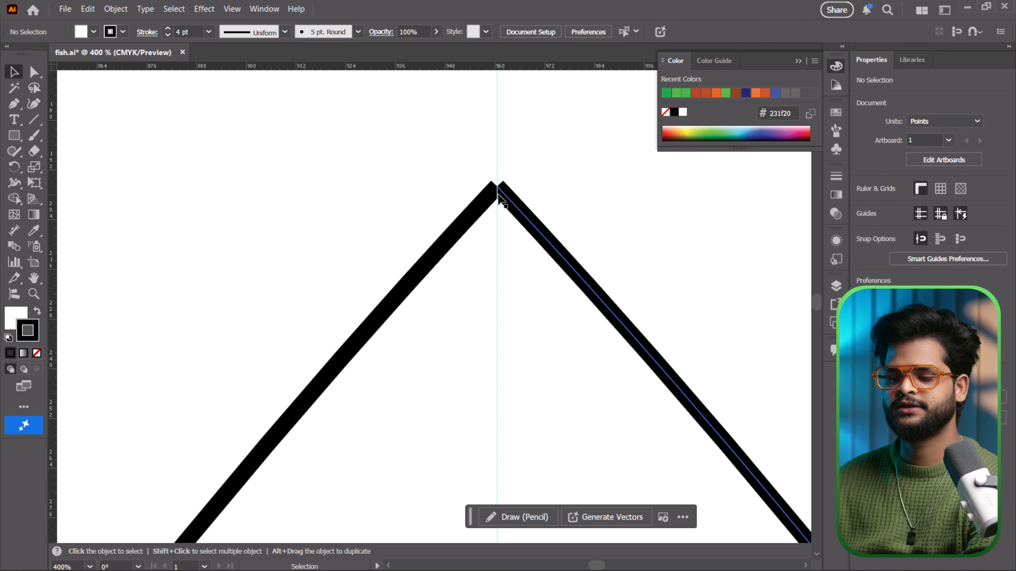
pyautogui.keyDown('alt'); pyautogui.scroll(-9, 503, 236); pyautogui.keyUp('alt')
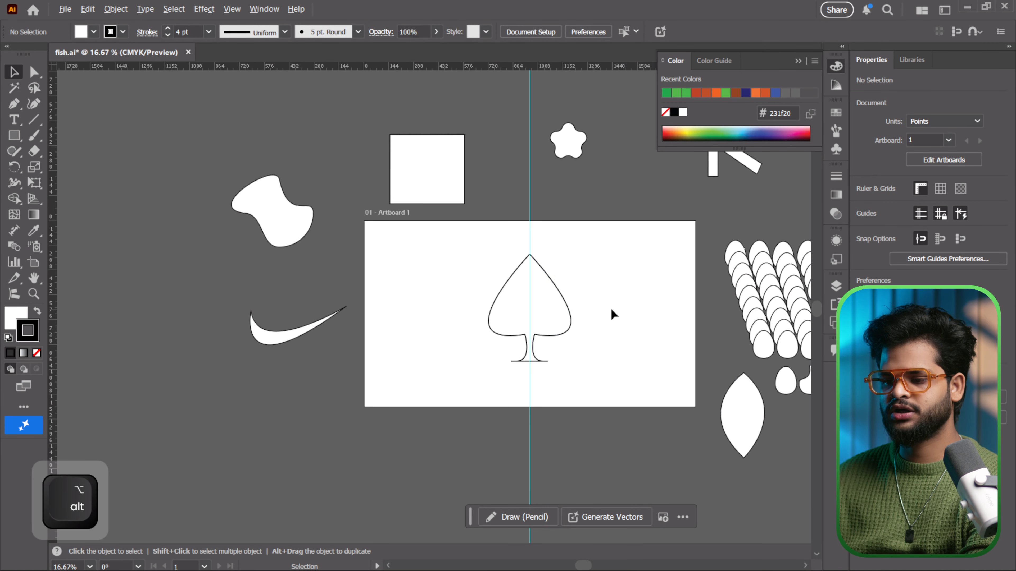
pyautogui.click(522, 301)
pyautogui.press('space')
pyautogui.moveTo(592, 302); pyautogui.dragTo(428, 305)
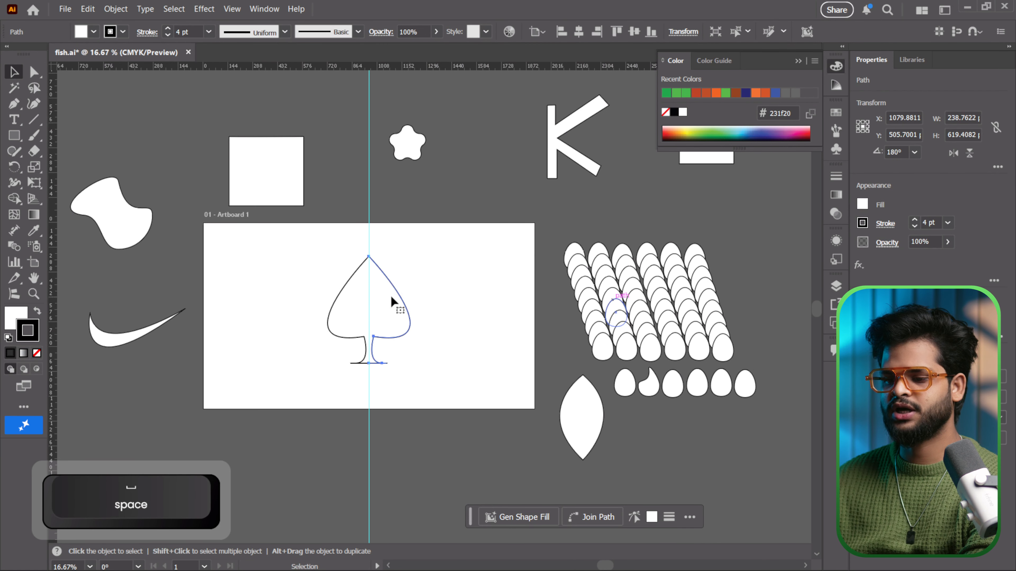
pyautogui.keyDown('alt'); pyautogui.scroll(3, 359, 272); pyautogui.keyUp('alt')
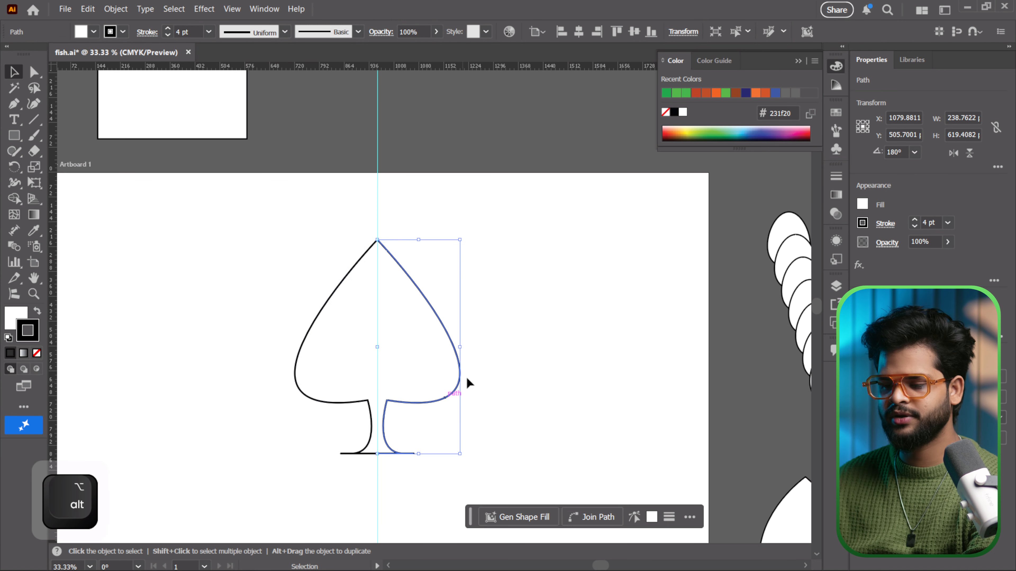
pyautogui.click(569, 304)
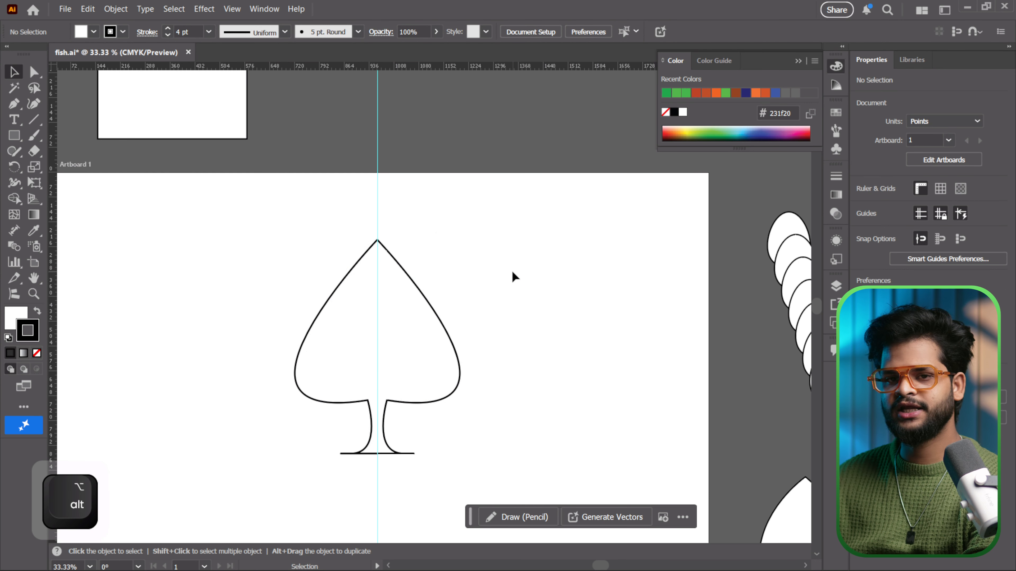
# Hide the guides and check the join between the two halves at the spade's tip.
pyautogui.keyDown('alt'); pyautogui.scroll(4, 375, 228); pyautogui.keyUp('alt')
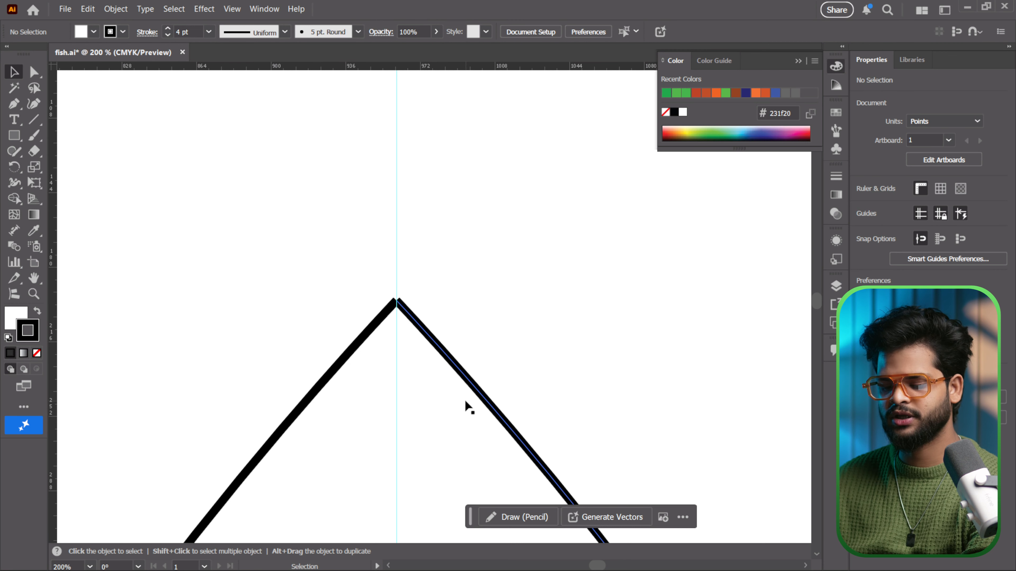
pyautogui.scroll(-4, 430, 404)
pyautogui.moveTo(503, 372); pyautogui.dragTo(548, 202)
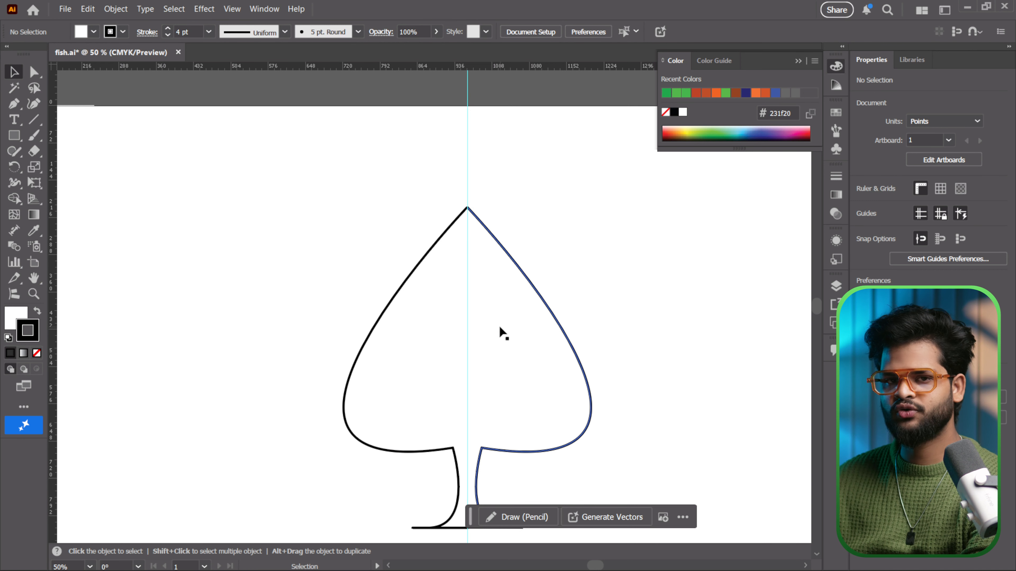
pyautogui.rightClick(512, 335)
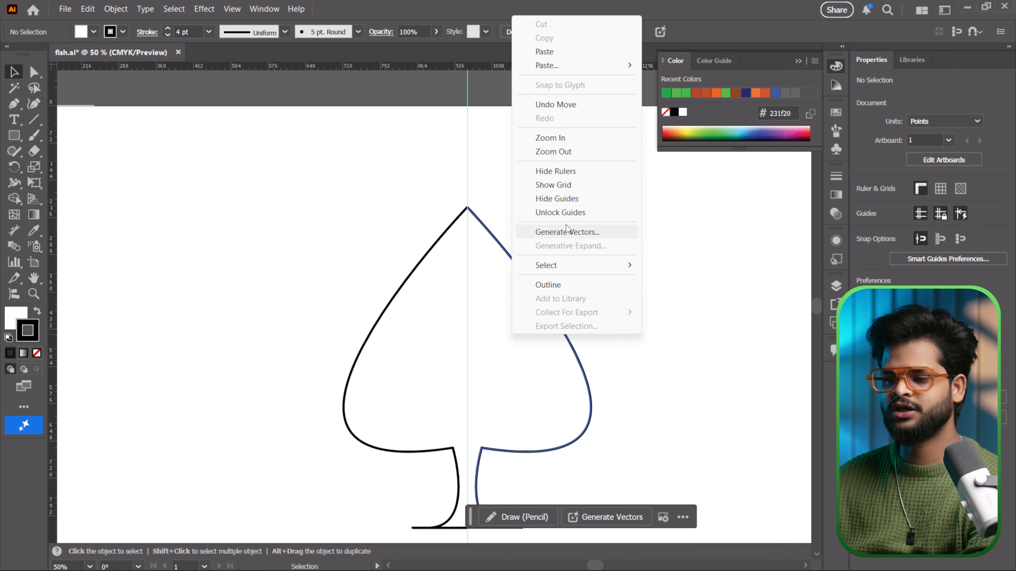
pyautogui.click(560, 199)
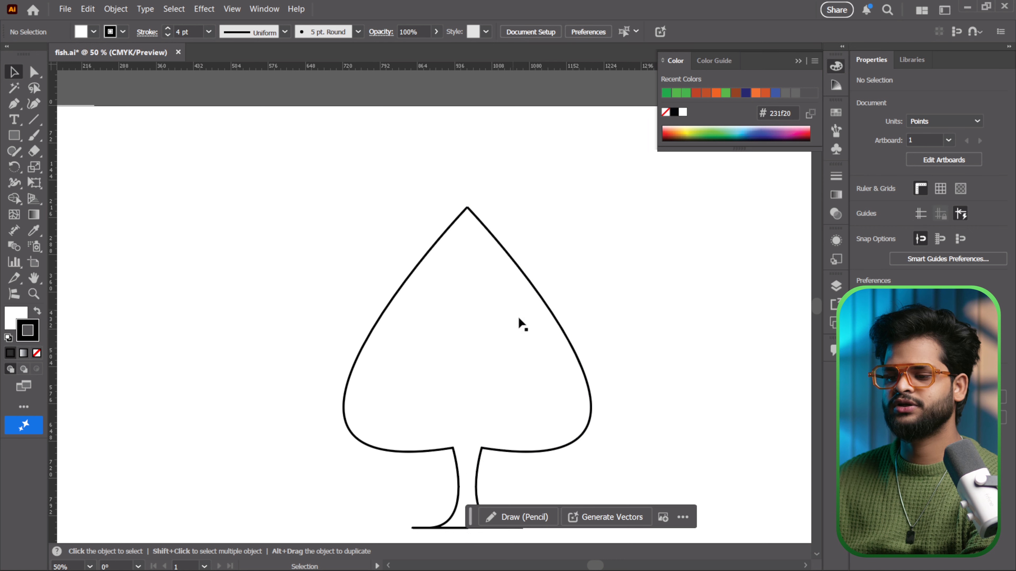
pyautogui.scroll(6, 476, 202)
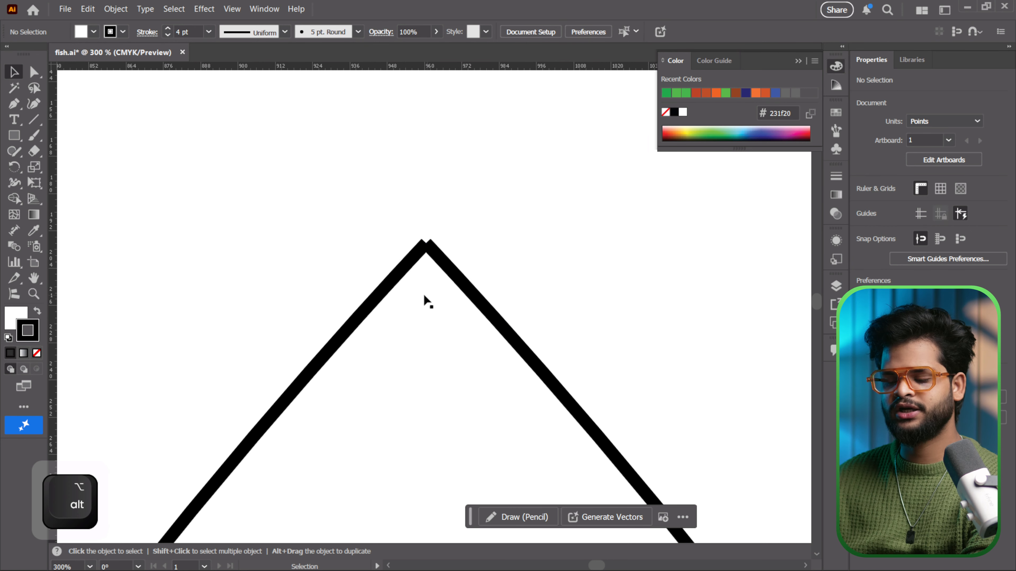
pyautogui.moveTo(472, 379); pyautogui.dragTo(459, 286)
pyautogui.scroll(-8, 413, 317)
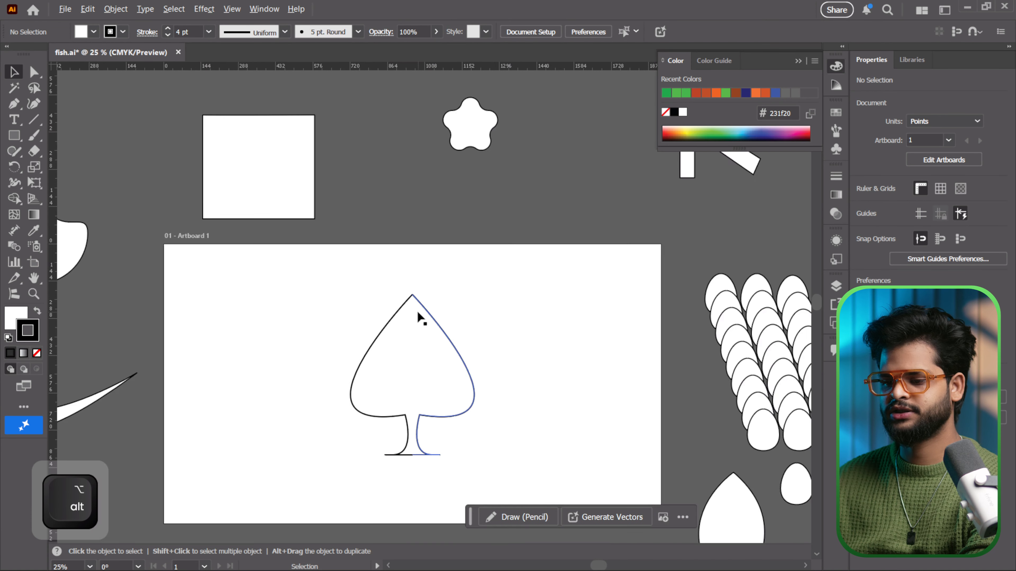
# Select both halves of the spade and group them.
pyautogui.scroll(2, 447, 320)
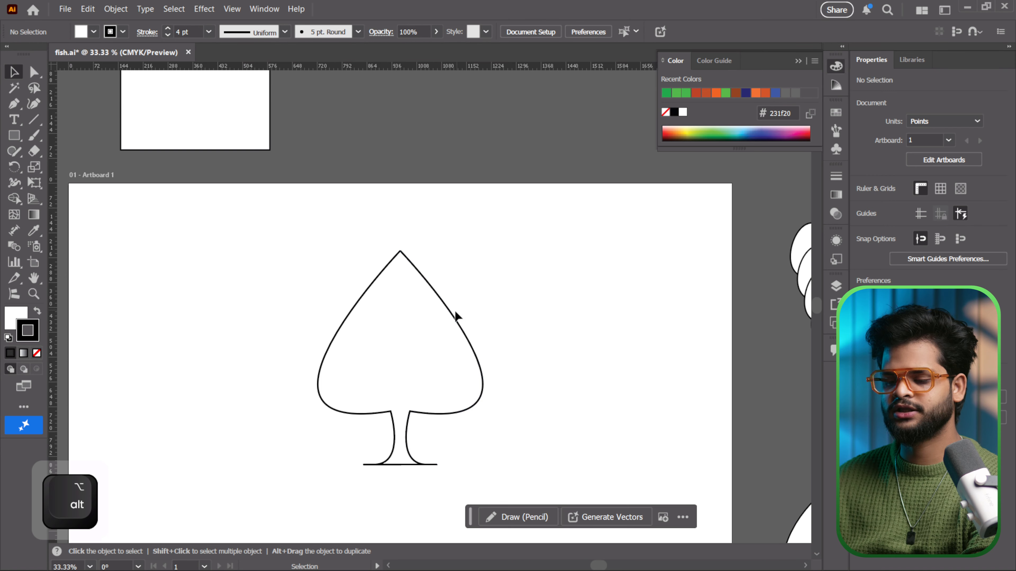
pyautogui.moveTo(280, 260); pyautogui.dragTo(528, 413)
pyautogui.hotkey('ctrl', 'g')
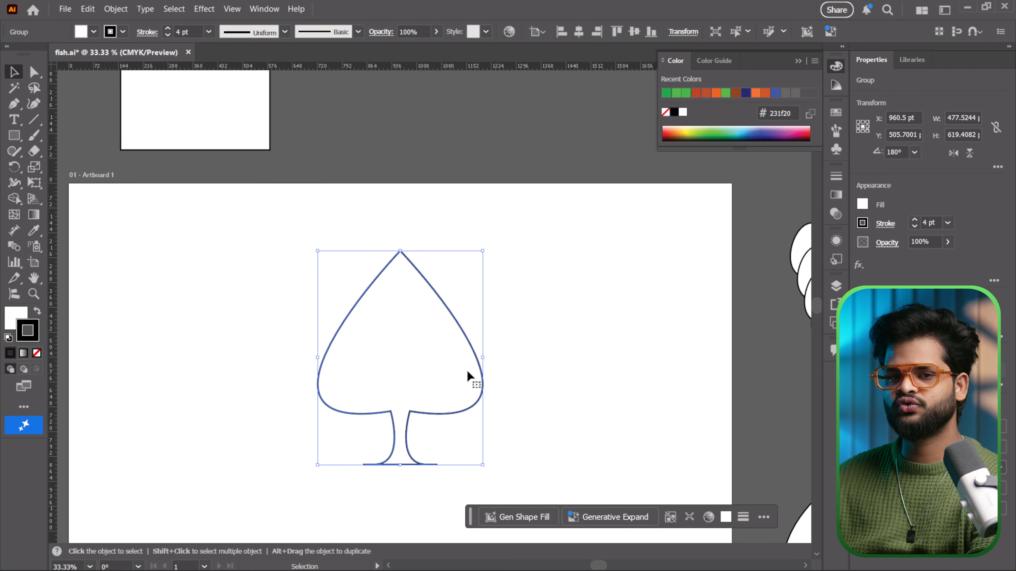
# Move the grouped spade, ungroup it, and move its two halves apart to opposite sides of the artboard.
pyautogui.moveTo(430, 346); pyautogui.dragTo(479, 369)
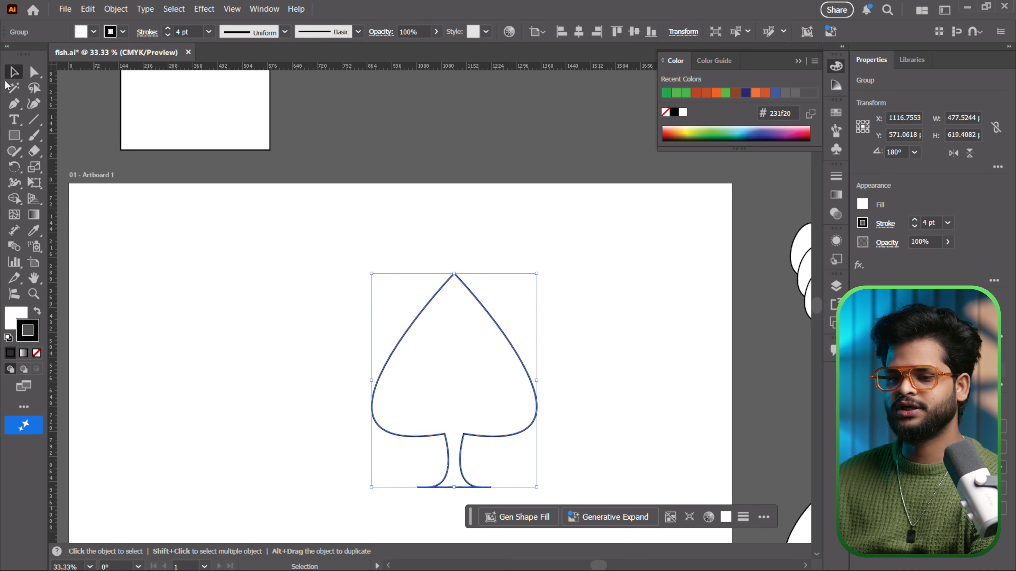
pyautogui.rightClick(443, 317)
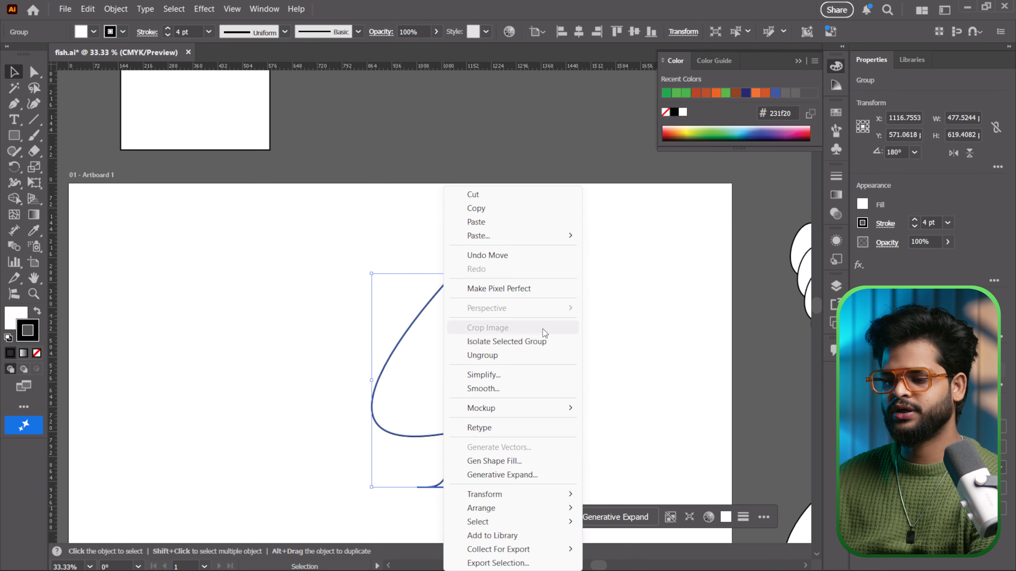
pyautogui.click(520, 356)
pyautogui.click(606, 318)
pyautogui.moveTo(471, 376); pyautogui.dragTo(615, 393)
pyautogui.moveTo(426, 385); pyautogui.dragTo(186, 362)
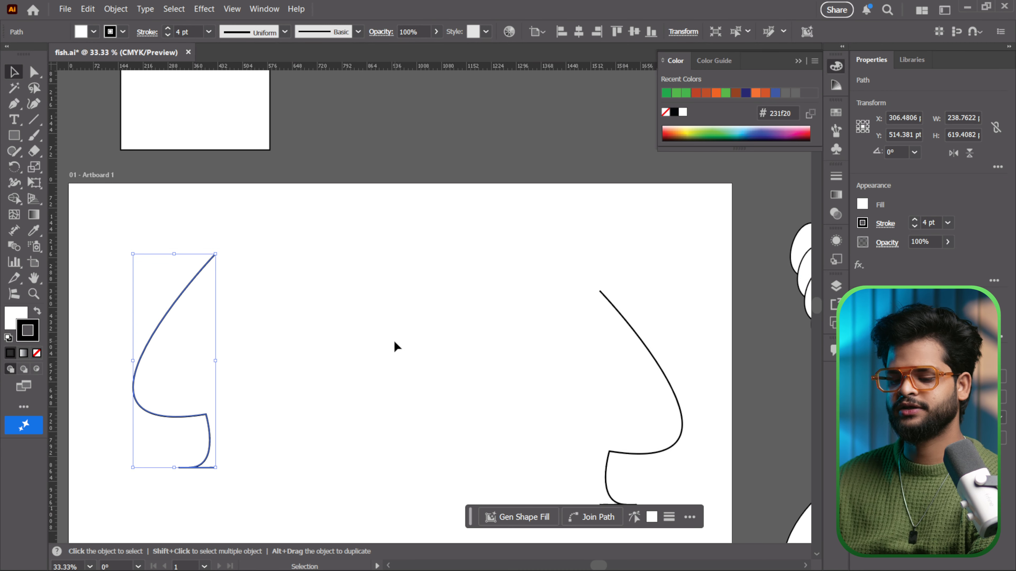
# Undo the moves of the two spade halves, and group both halves again.
pyautogui.hotkey('ctrl', 'z')
pyautogui.hotkey('ctrl', 'z')
pyautogui.keyDown('ctrl'); pyautogui.click(469, 290); pyautogui.keyUp('ctrl')
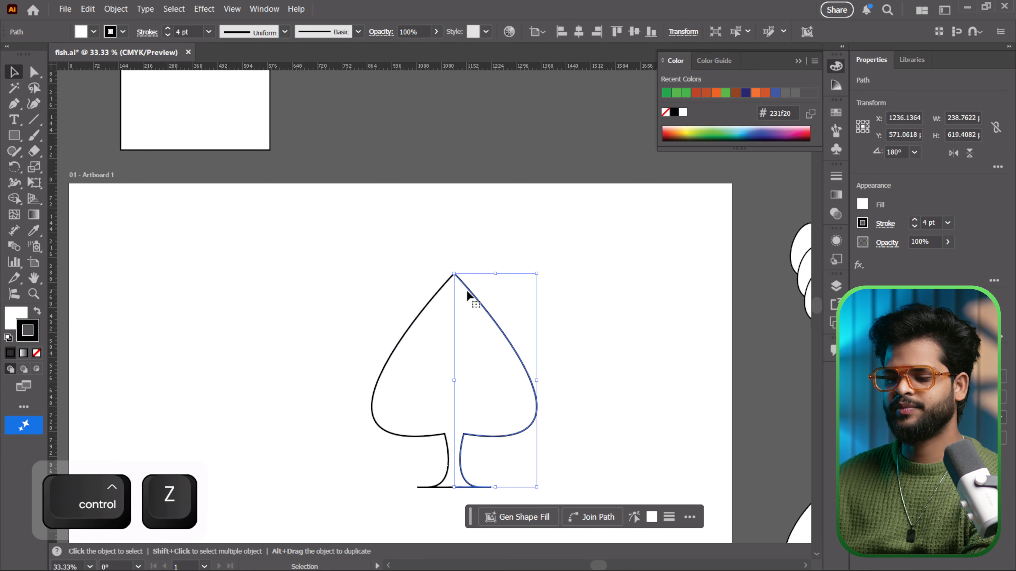
pyautogui.moveTo(362, 265); pyautogui.dragTo(551, 438)
pyautogui.hotkey('ctrl', 'g')
# Move the grouped spade off the artboard, beyond its lower-left corner, leaving the artboard empty.
pyautogui.click(522, 309)
pyautogui.moveTo(464, 354); pyautogui.dragTo(443, 354)
pyautogui.scroll(3, 430, 257)
pyautogui.scroll(5, 430, 258)
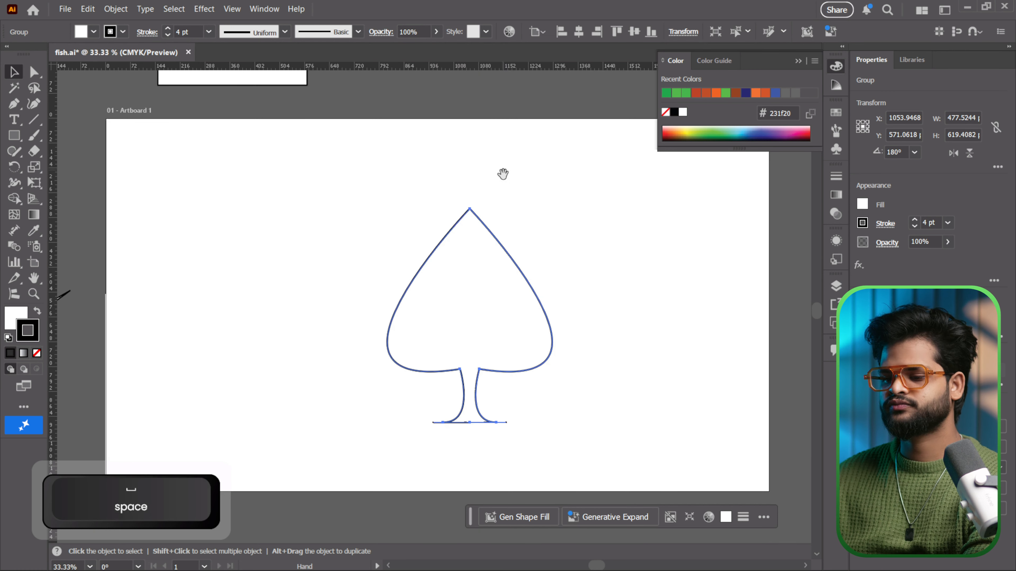
pyautogui.moveTo(469, 311); pyautogui.dragTo(305, 454)
pyautogui.scroll(-3, 536, 371)
pyautogui.scroll(4, 519, 329)
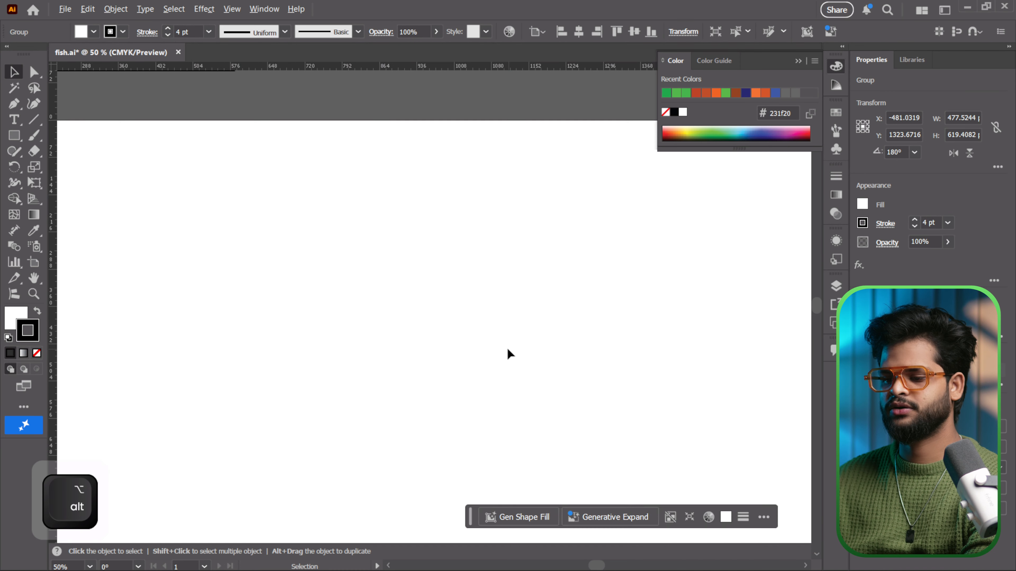
pyautogui.scroll(-2, 507, 351)
pyautogui.moveTo(491, 398); pyautogui.dragTo(476, 333)
pyautogui.scroll(1, 449, 306)
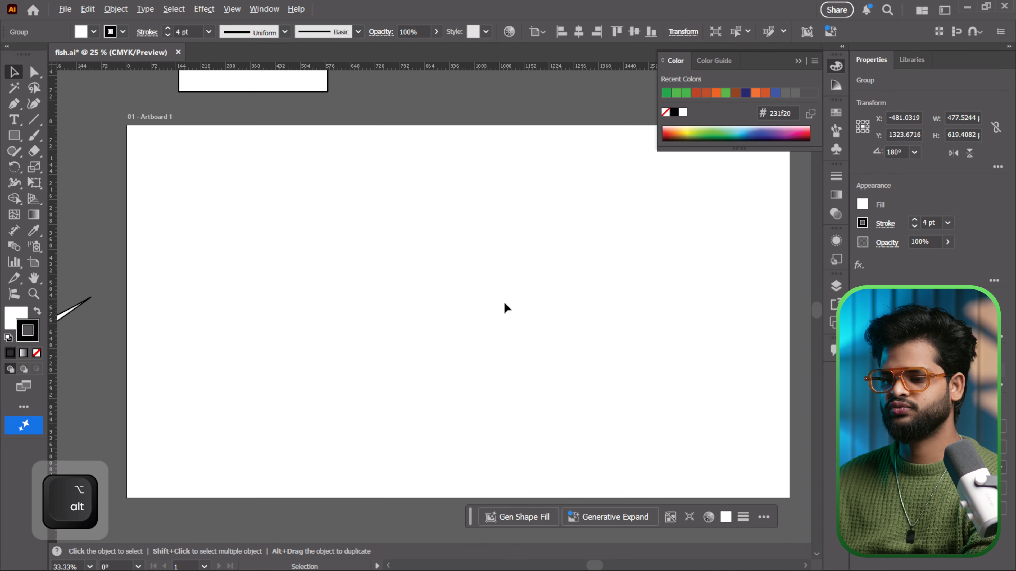
pyautogui.moveTo(547, 325); pyautogui.dragTo(501, 311)
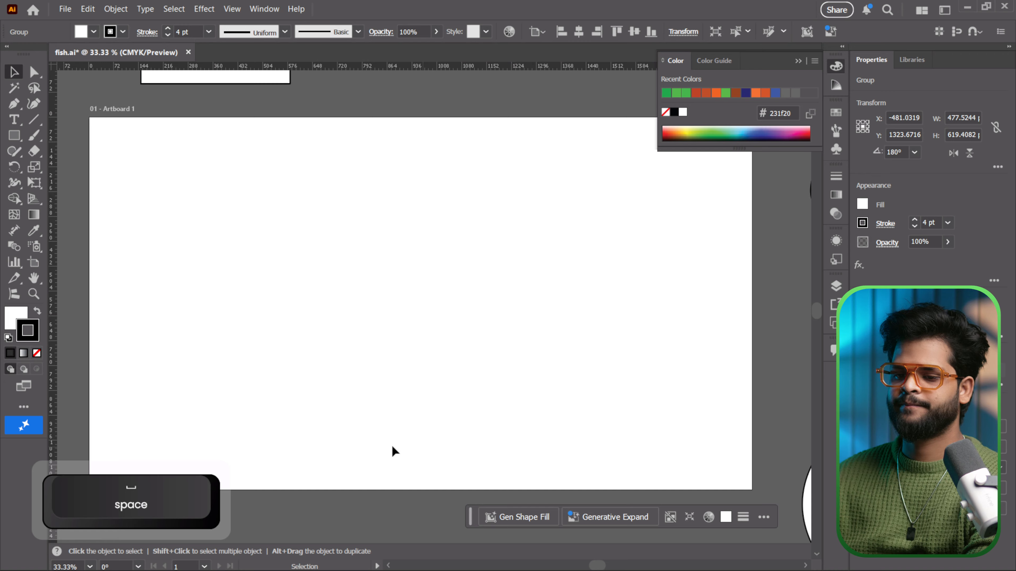
# Draw two separate slanted lines leaning toward each other, about 419 pt at 232° and about 505 pt at 298°.
pyautogui.click(40, 120)
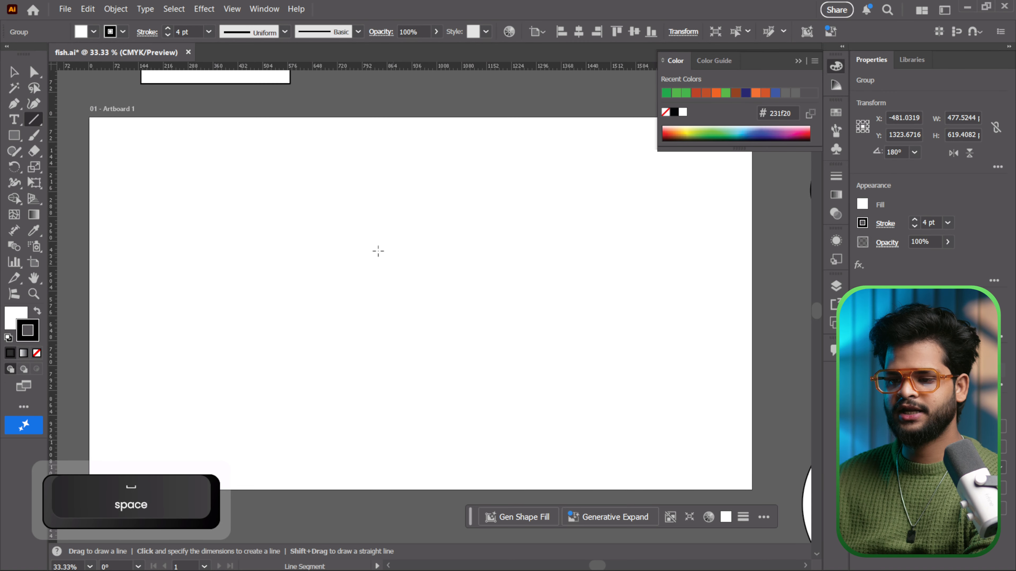
pyautogui.moveTo(353, 223); pyautogui.dragTo(265, 337)
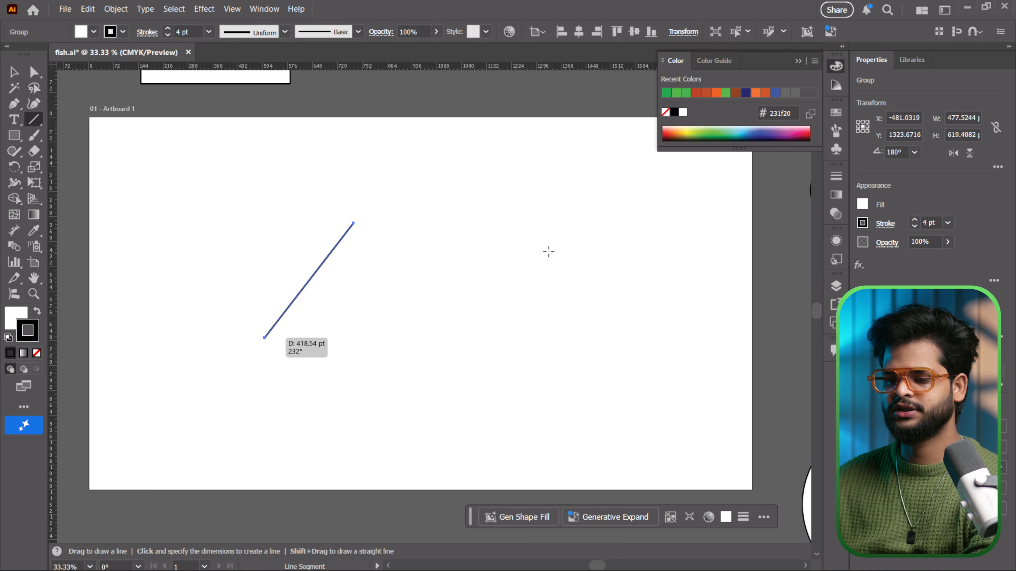
pyautogui.moveTo(482, 233); pyautogui.dragTo(563, 386)
pyautogui.click(235, 260)
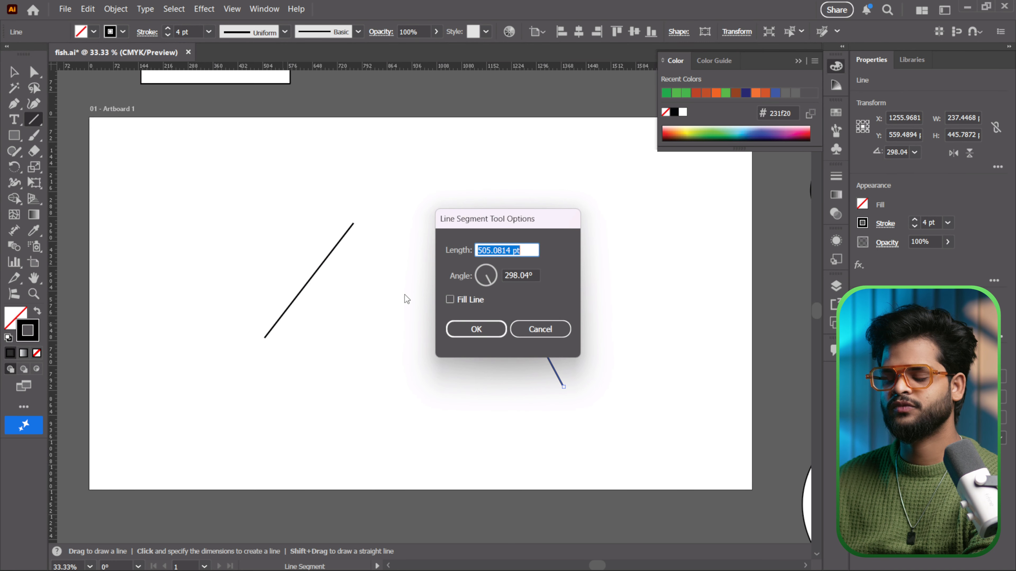
pyautogui.click(538, 332)
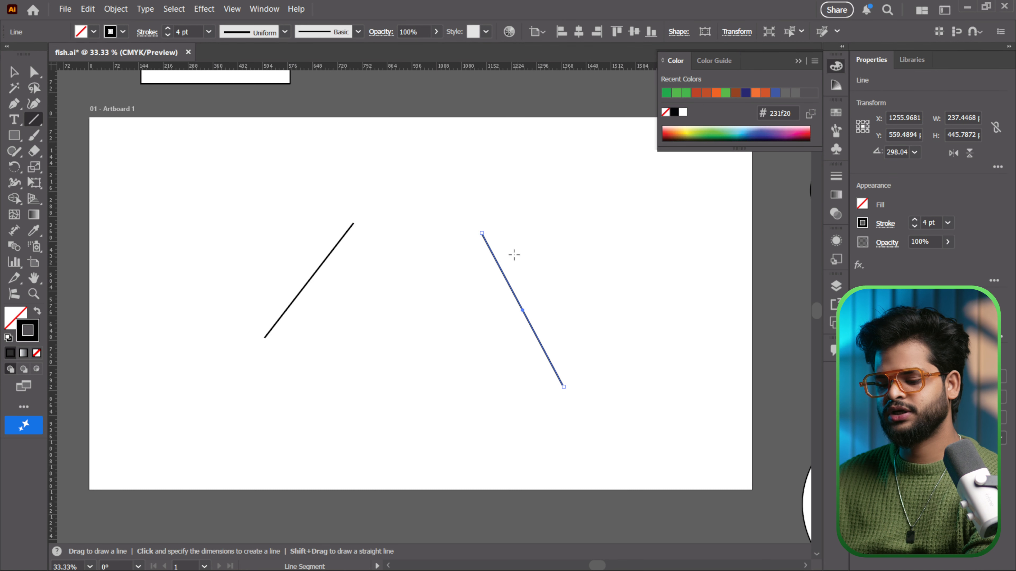
pyautogui.press('v')
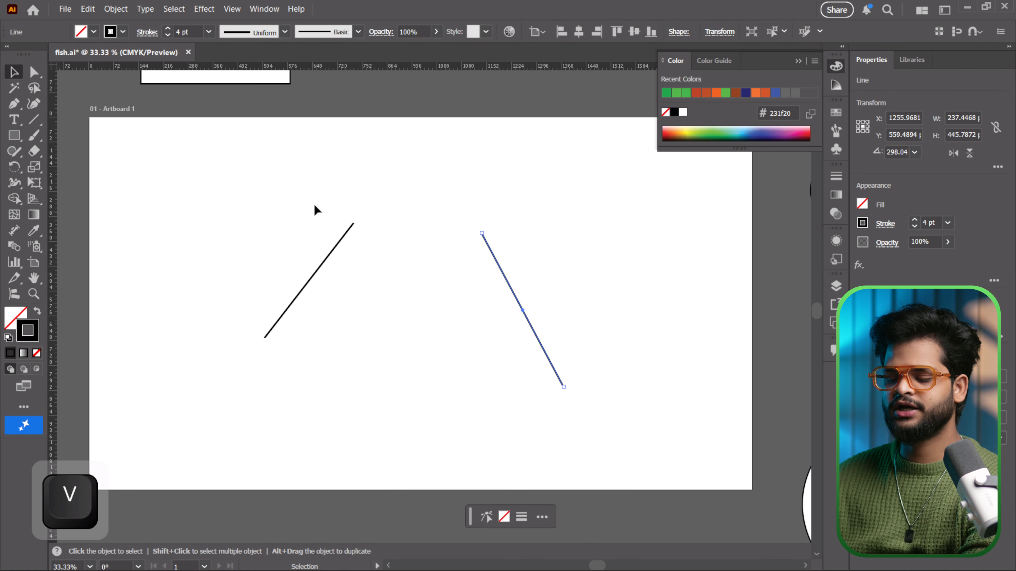
pyautogui.click(394, 305)
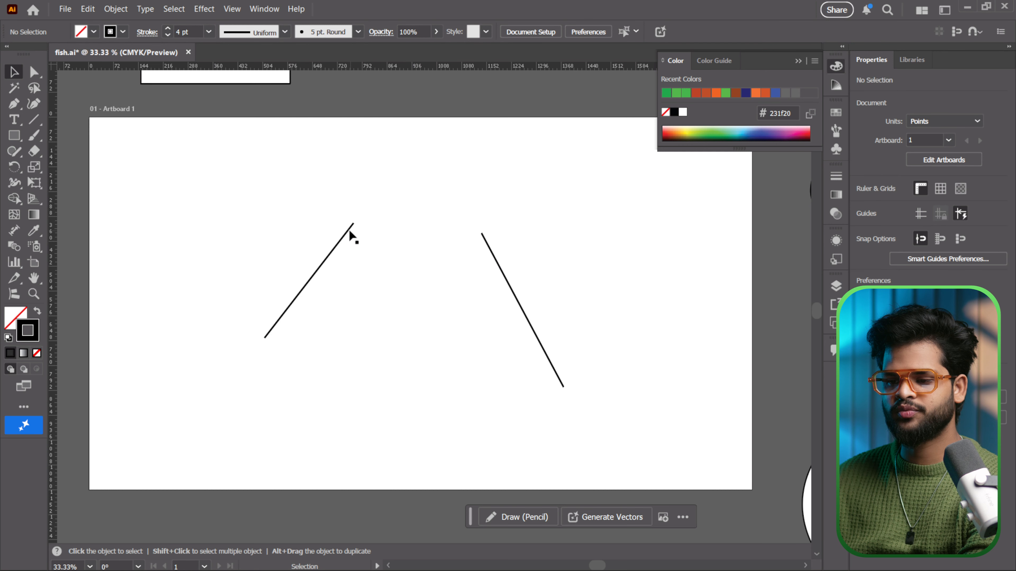
# Try to join the two widely spaced lines into one path, and undo the join.
pyautogui.moveTo(286, 188); pyautogui.dragTo(568, 332)
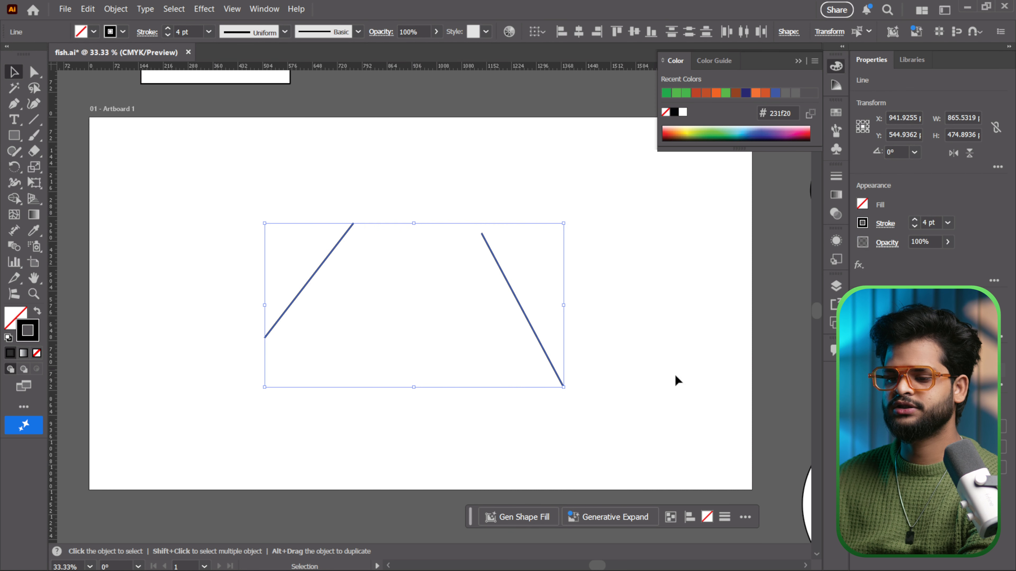
pyautogui.rightClick(485, 240)
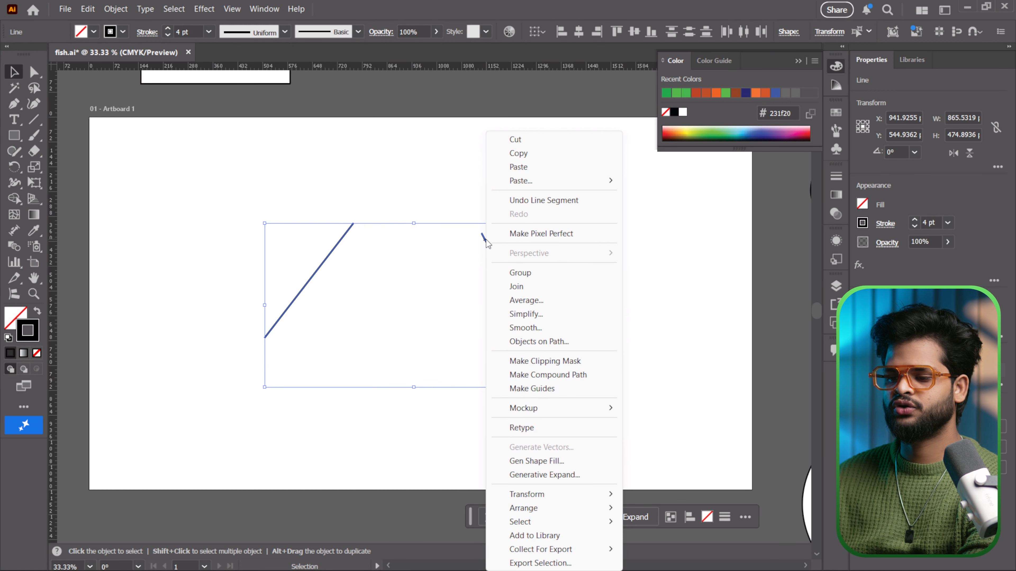
pyautogui.click(518, 286)
pyautogui.click(398, 269)
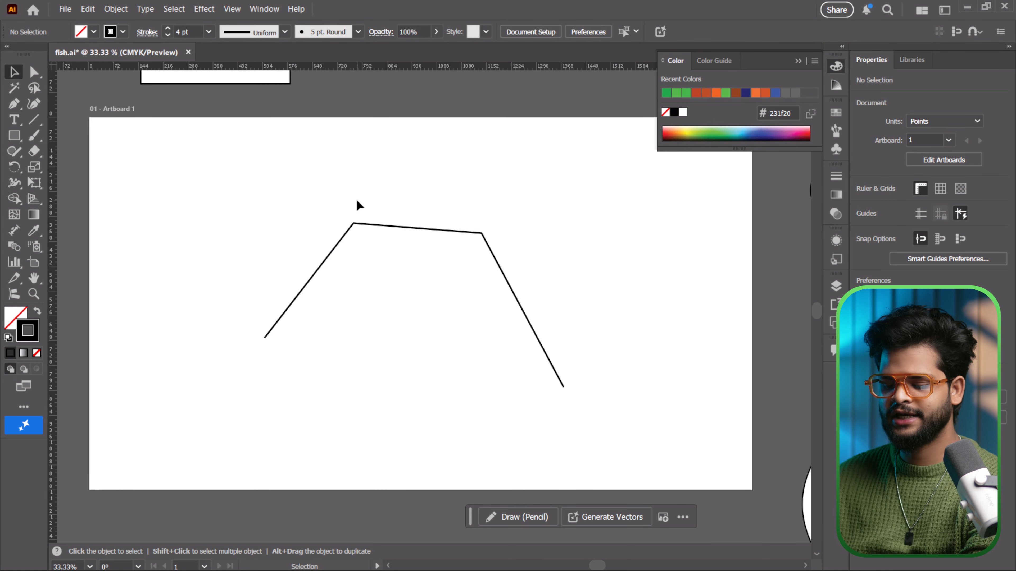
pyautogui.hotkey('ctrl', 'z')
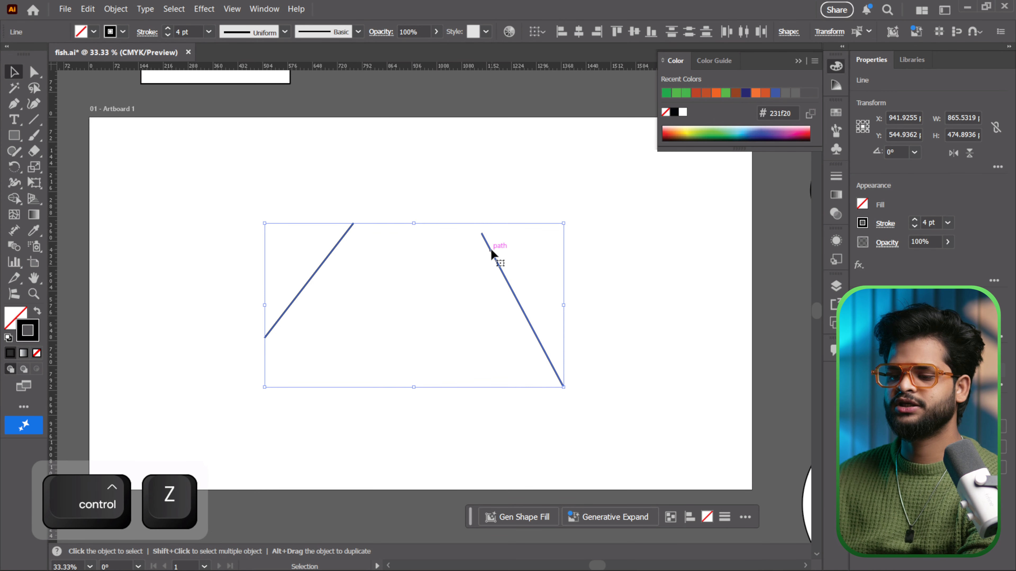
# Move the right line closer to the left one and try to join the two across the smaller gap.
pyautogui.click(488, 232)
pyautogui.moveTo(491, 251); pyautogui.dragTo(380, 252)
pyautogui.moveTo(317, 191); pyautogui.dragTo(428, 262)
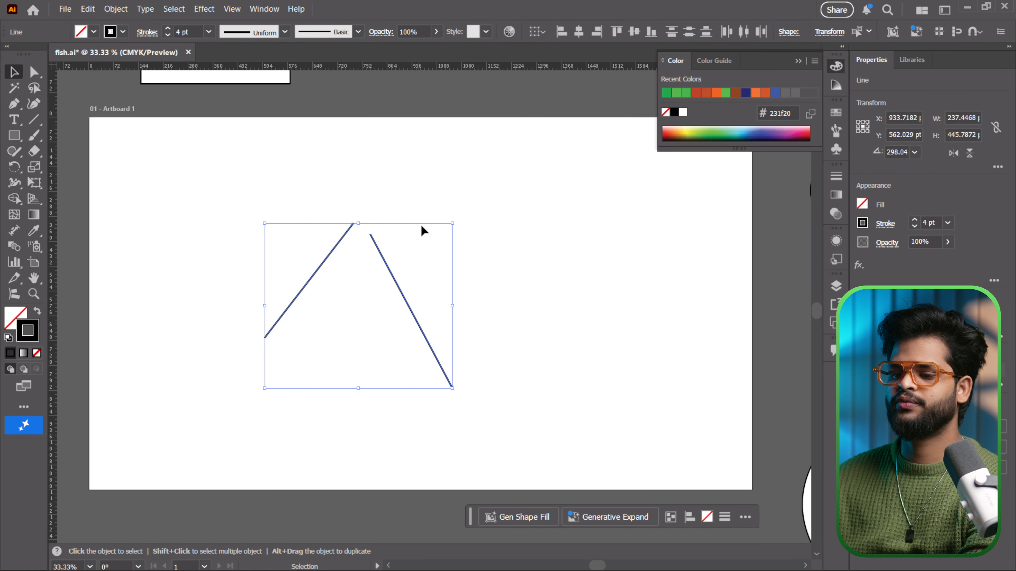
pyautogui.rightClick(394, 270)
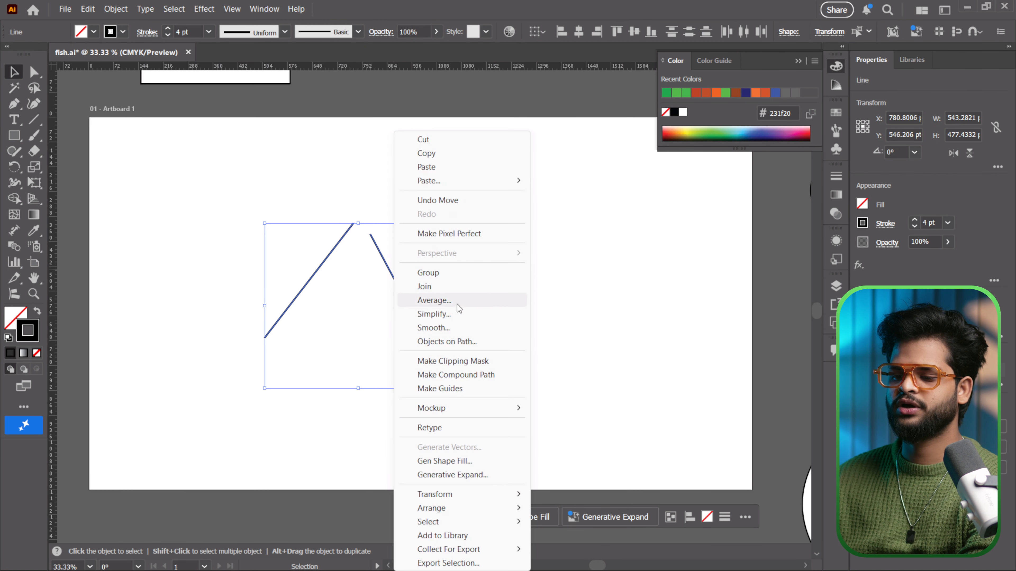
pyautogui.click(447, 286)
pyautogui.click(373, 246)
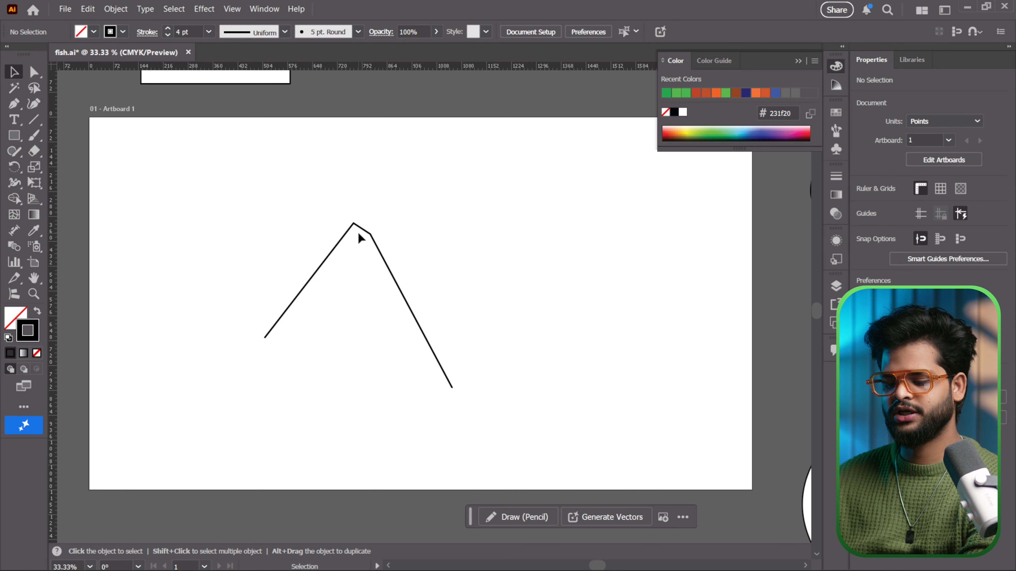
pyautogui.scroll(3, 359, 232)
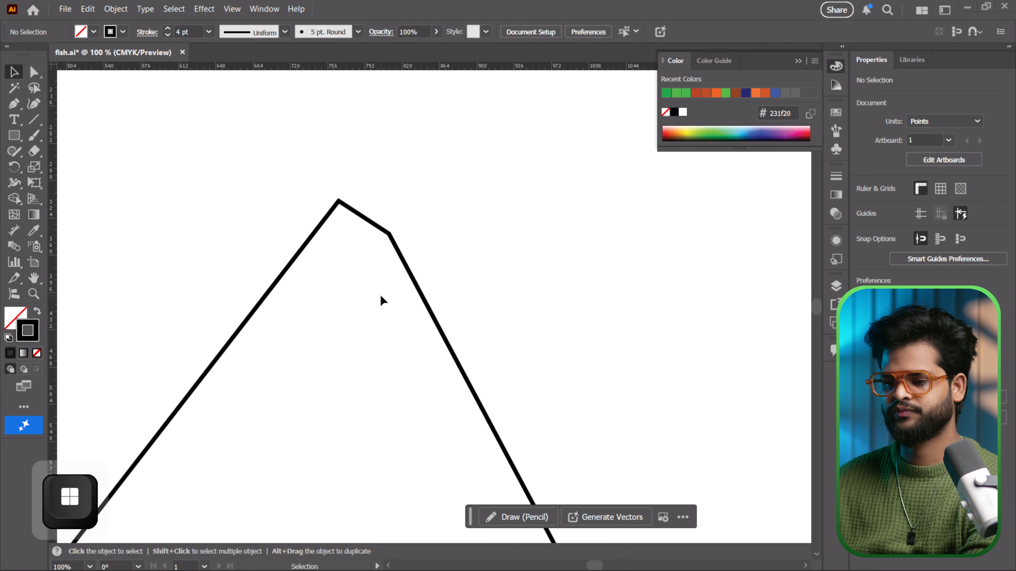
pyautogui.press('super')
pyautogui.click(148, 249)
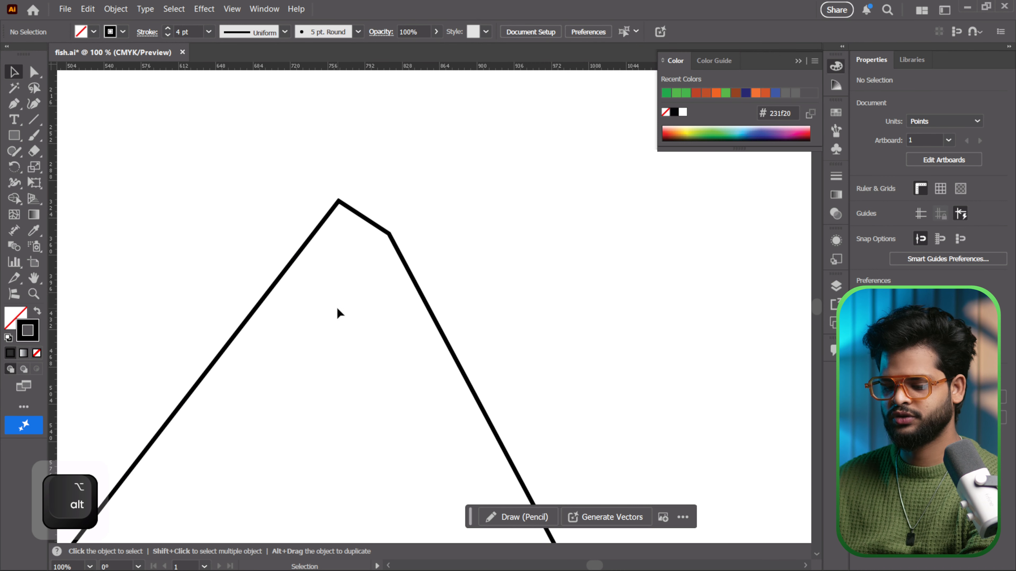
pyautogui.scroll(-4, 342, 300)
pyautogui.scroll(2, 332, 305)
# Undo the join and move the right line so its upper end sits level with and just beside the left line's.
pyautogui.hotkey('ctrl', 'z')
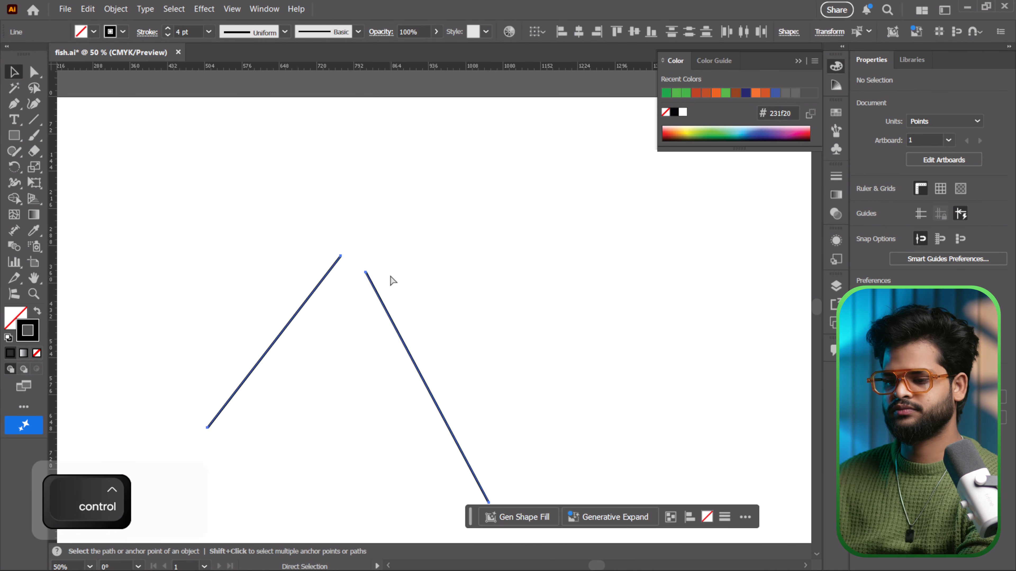
pyautogui.hotkey('ctrl', 'z')
pyautogui.hotkey('ctrl', 'z')
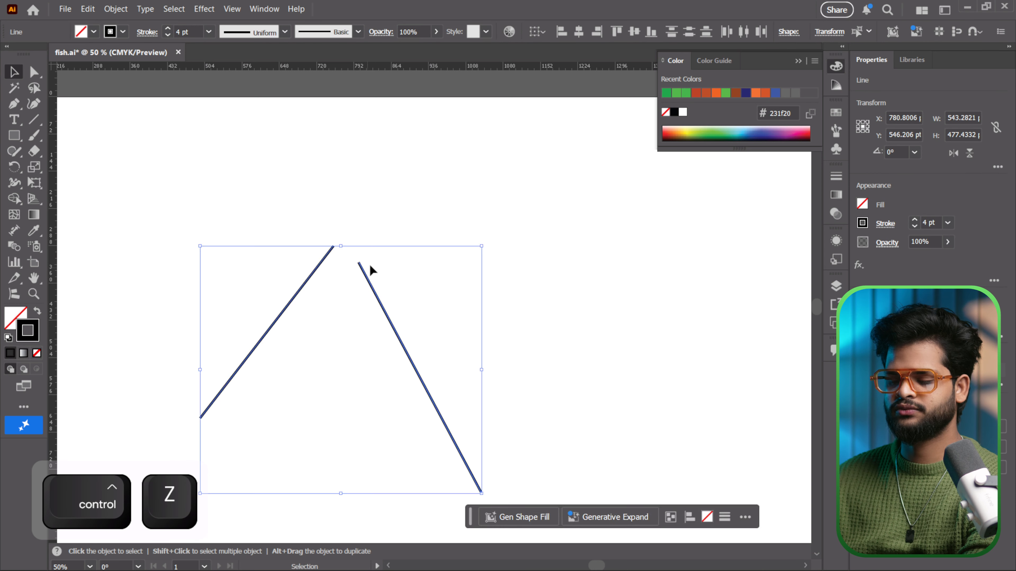
pyautogui.click(371, 270)
pyautogui.moveTo(368, 284); pyautogui.dragTo(349, 267)
pyautogui.moveTo(295, 220); pyautogui.dragTo(354, 250)
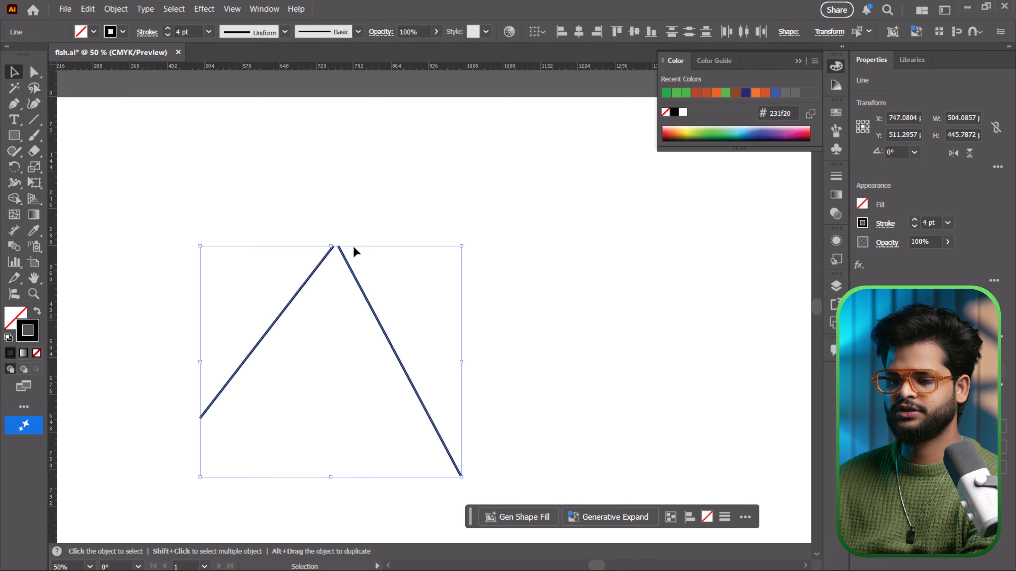
pyautogui.click(311, 278)
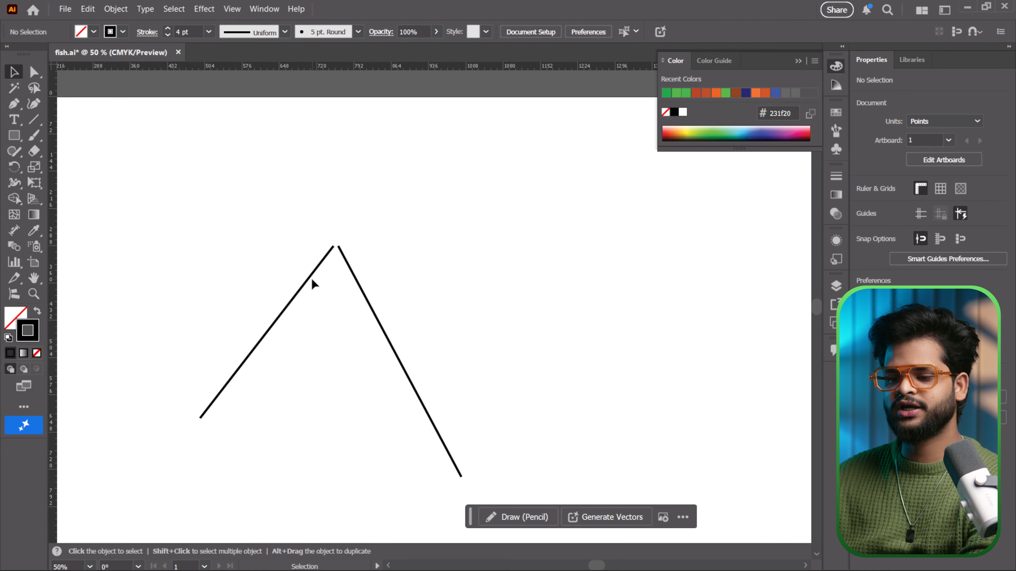
pyautogui.click(310, 278)
pyautogui.click(272, 218)
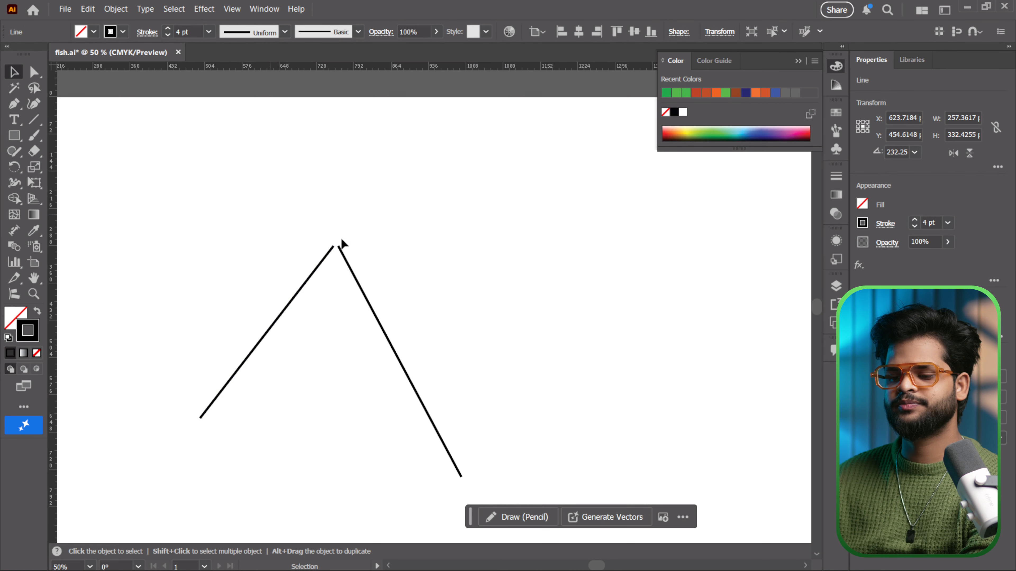
pyautogui.click(348, 269)
pyautogui.click(289, 254)
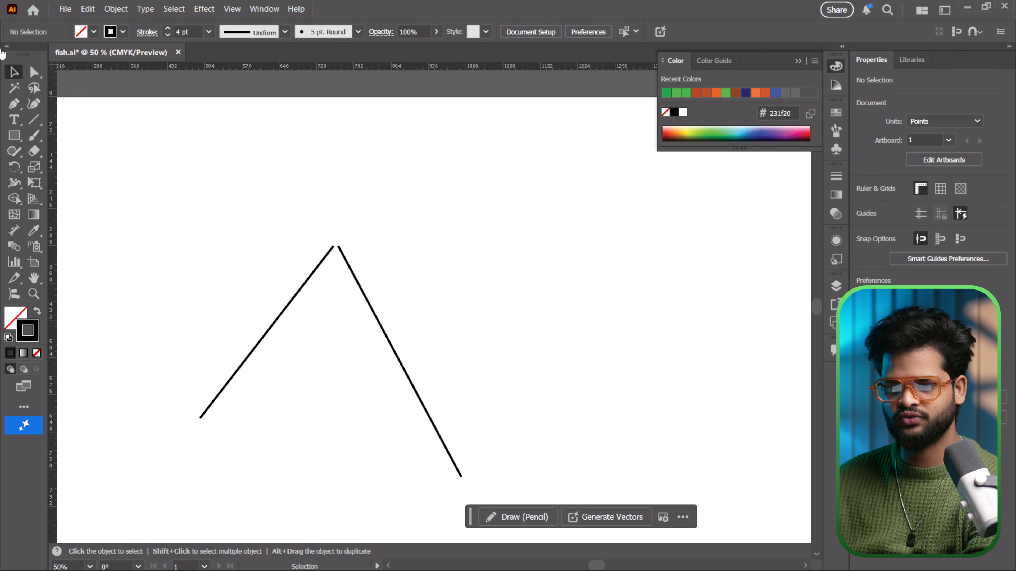
# Select the upper end anchor points of both lines, join them, and inspect the joined peak up close.
pyautogui.click(34, 73)
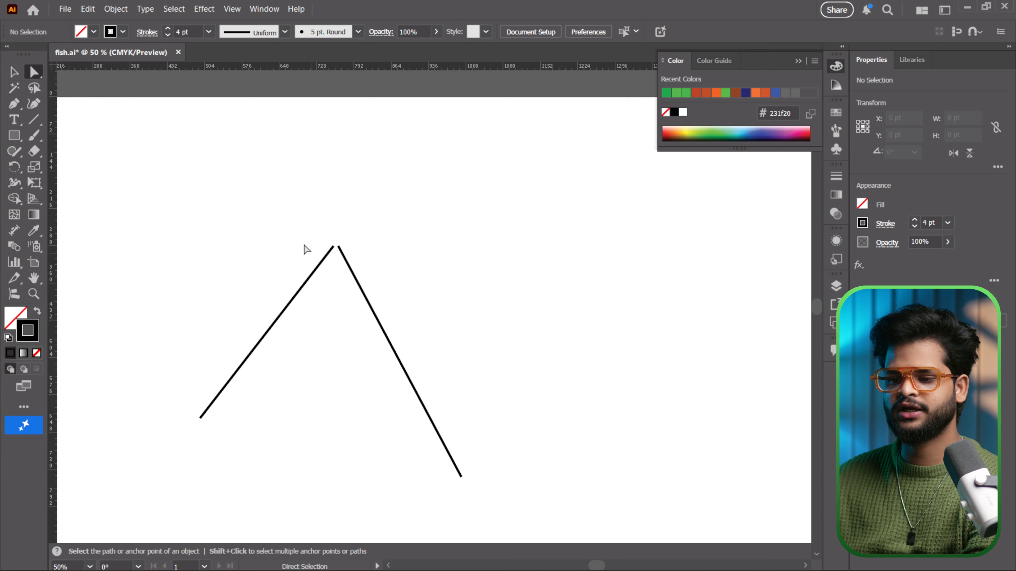
pyautogui.moveTo(312, 230); pyautogui.dragTo(390, 295)
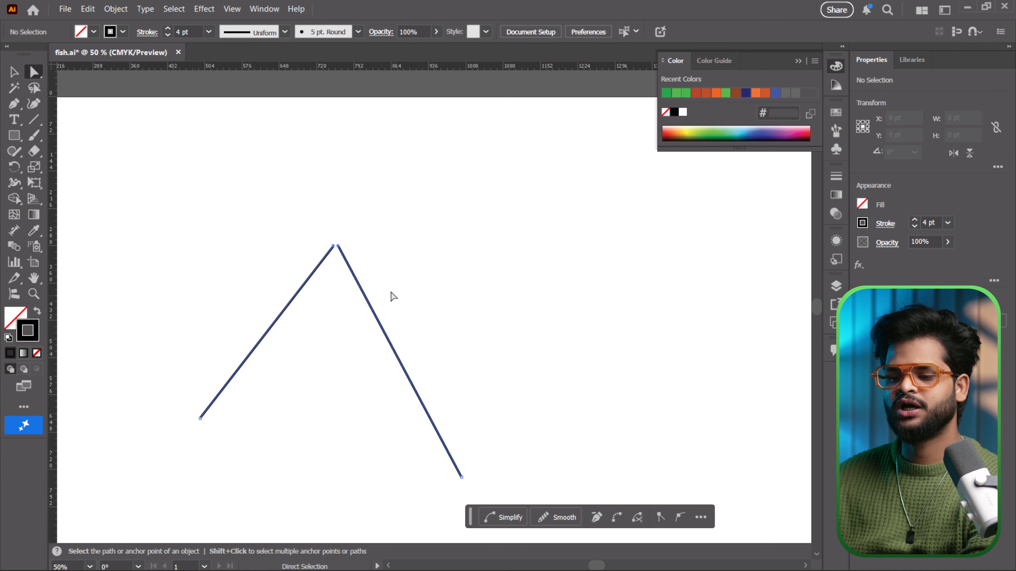
pyautogui.rightClick(333, 249)
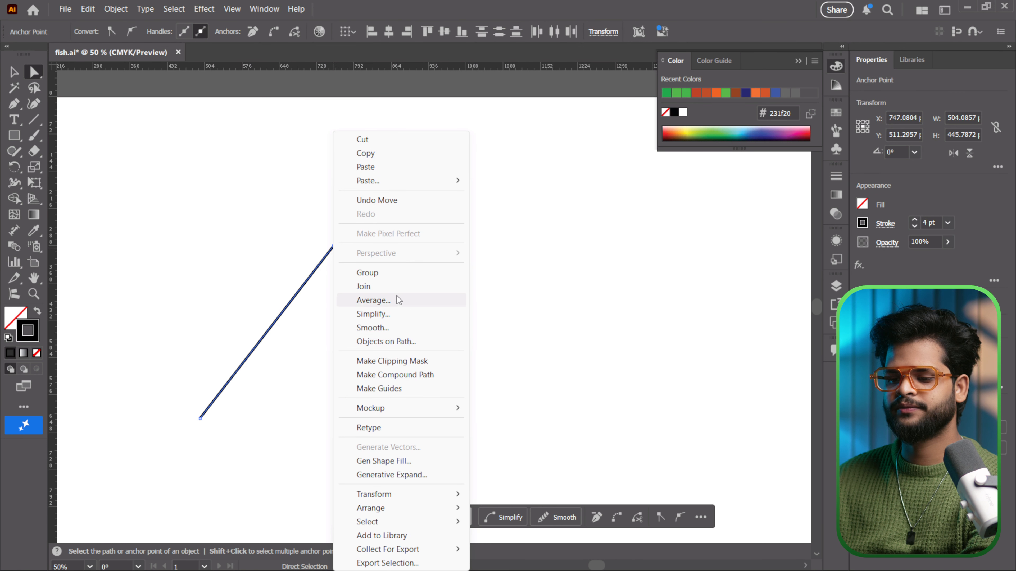
pyautogui.click(394, 287)
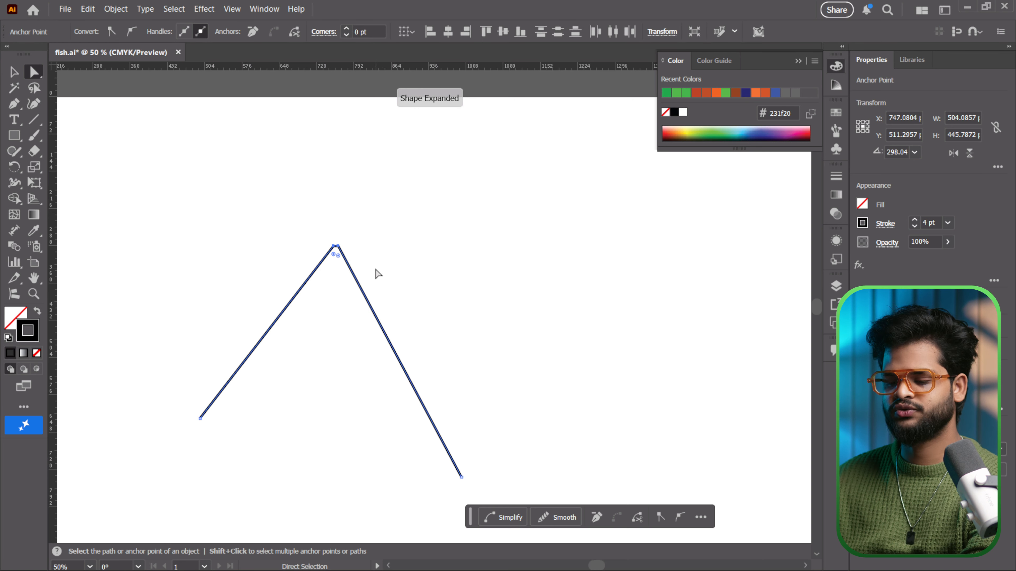
pyautogui.click(402, 273)
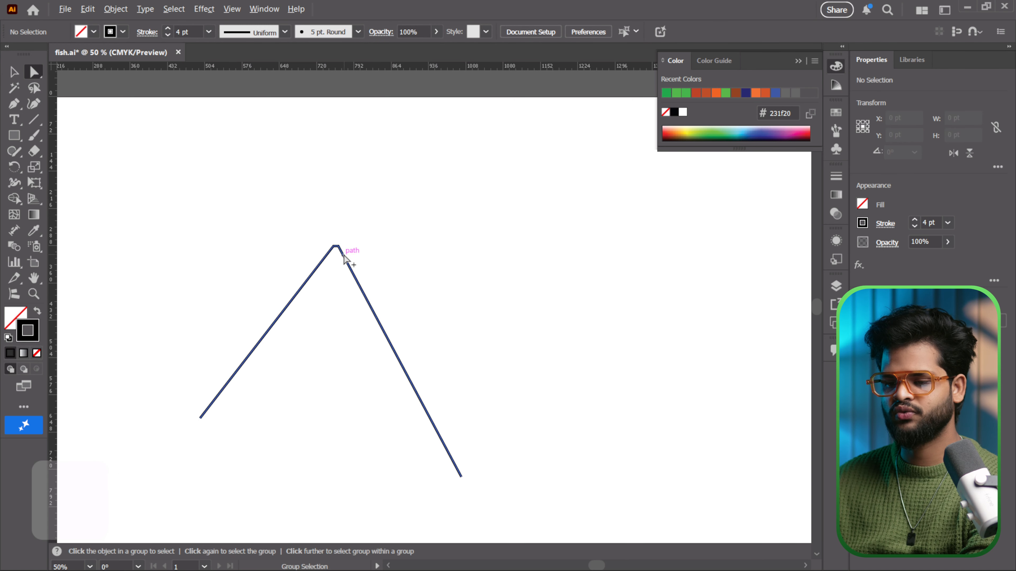
pyautogui.scroll(8, 319, 285)
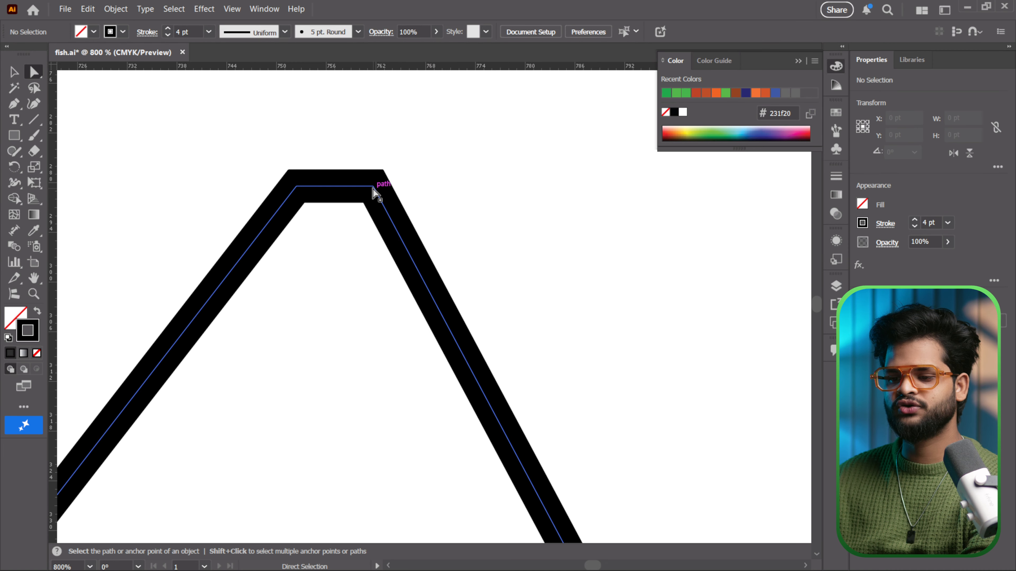
# Undo the join between the two lines' upper ends to restore them as separate paths.
pyautogui.click(296, 187)
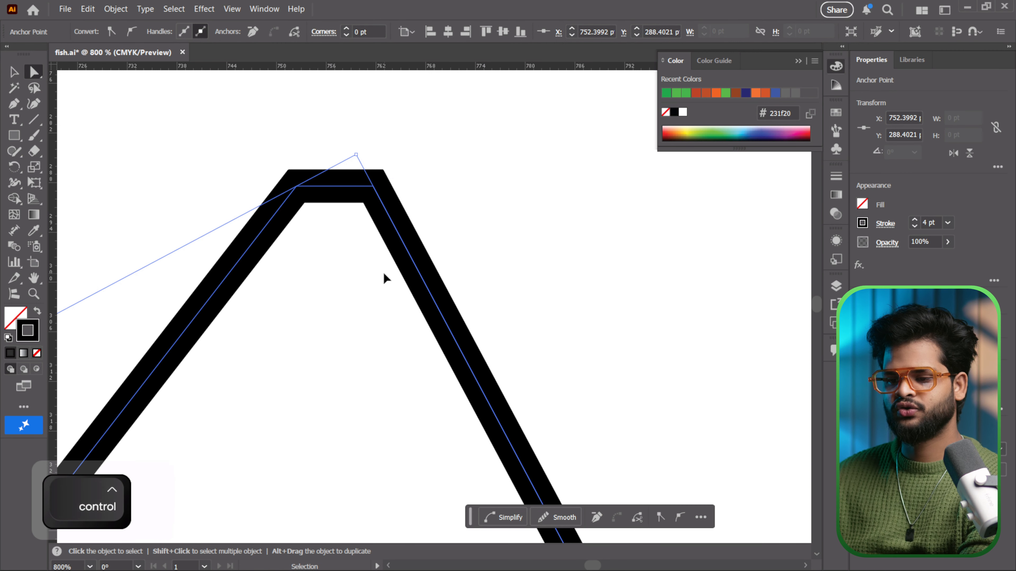
pyautogui.hotkey('ctrl', 'z')
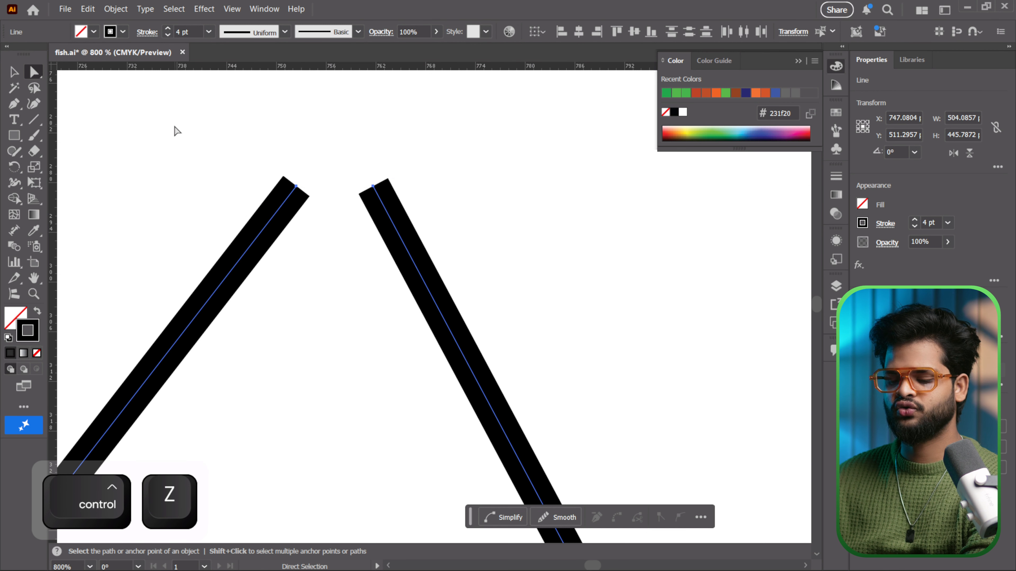
pyautogui.scroll(-3, 177, 131)
pyautogui.scroll(-2, 146, 195)
pyautogui.moveTo(320, 240); pyautogui.dragTo(502, 242)
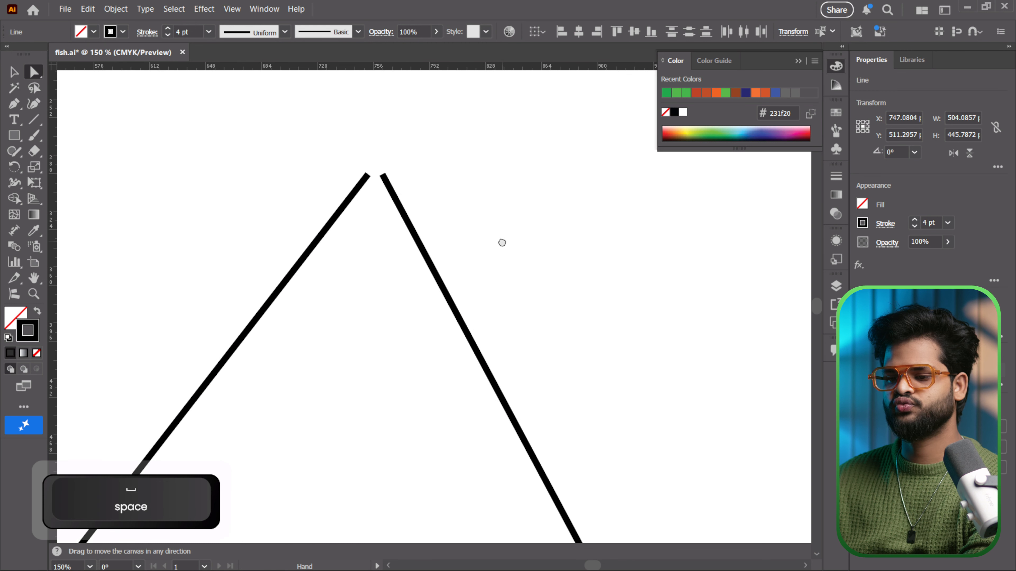
pyautogui.scroll(-2, 279, 204)
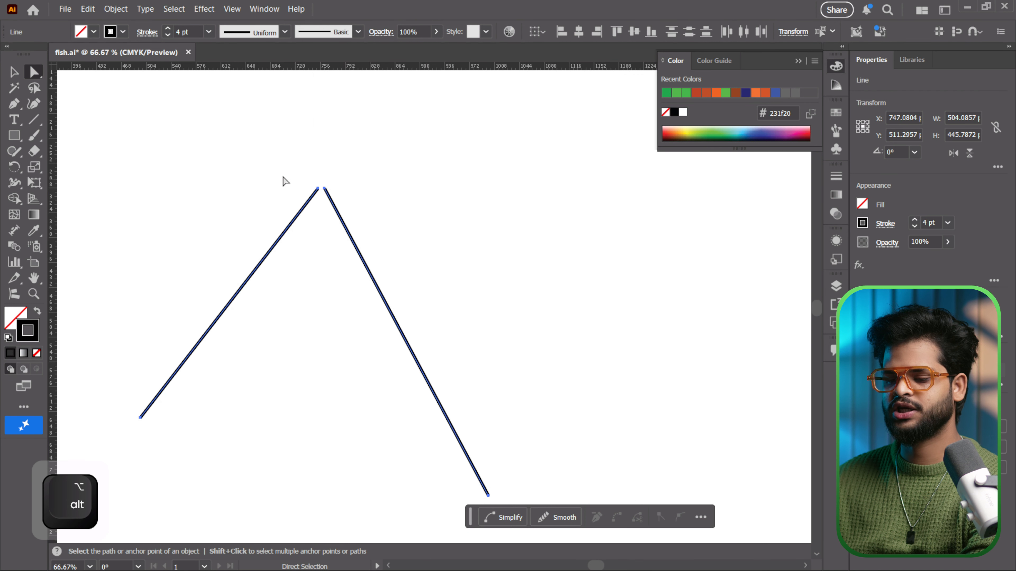
# Select the upper end anchor points of both lines and average them along both axes.
pyautogui.click(256, 148)
pyautogui.moveTo(251, 160); pyautogui.dragTo(396, 238)
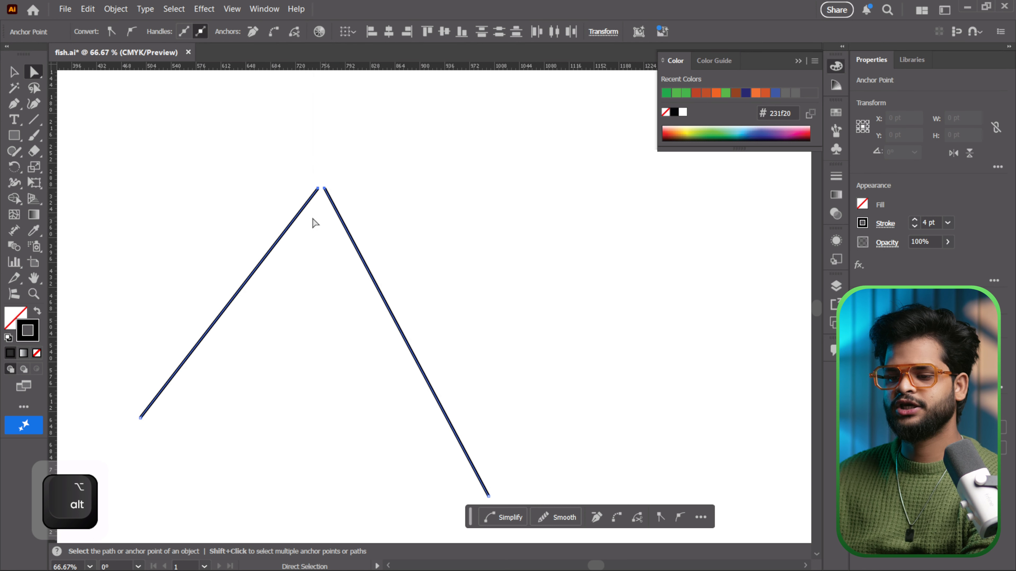
pyautogui.click(266, 181)
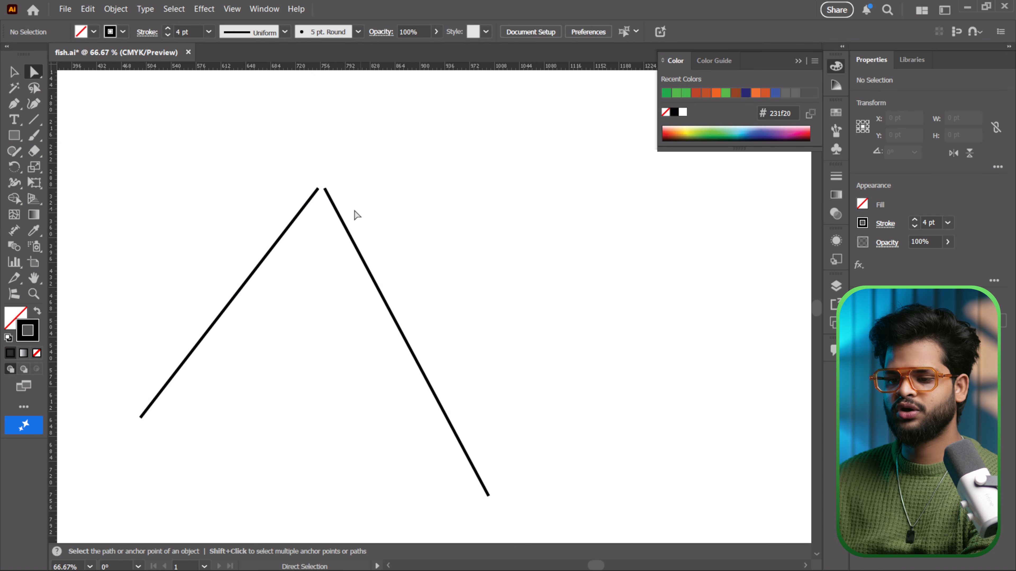
pyautogui.moveTo(274, 174); pyautogui.dragTo(404, 262)
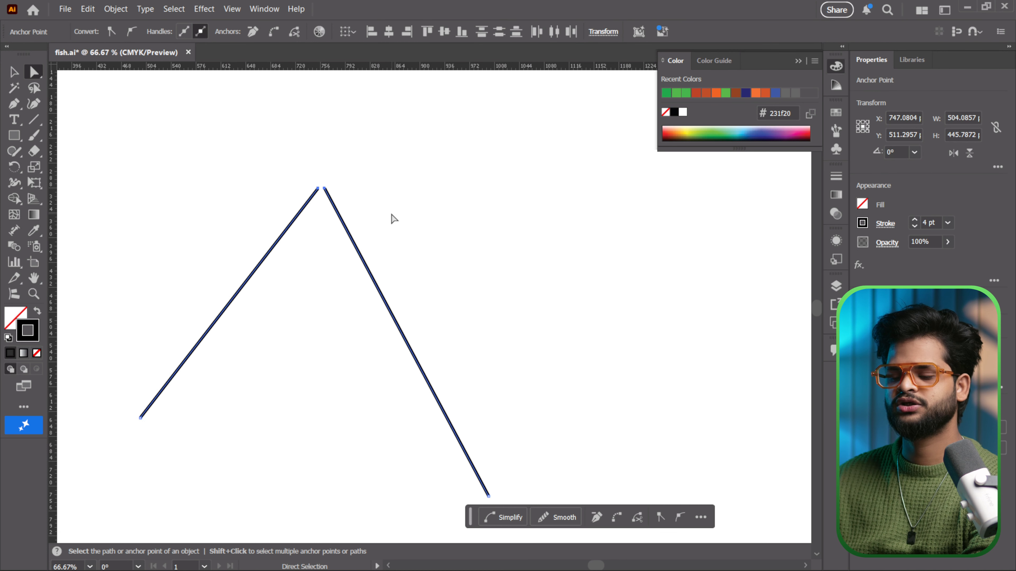
pyautogui.rightClick(325, 190)
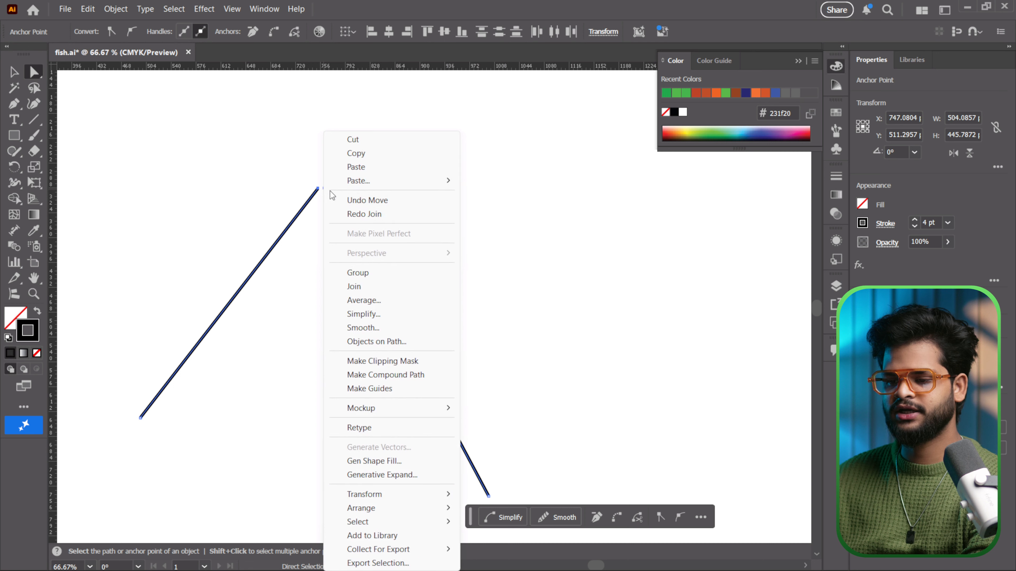
pyautogui.click(391, 303)
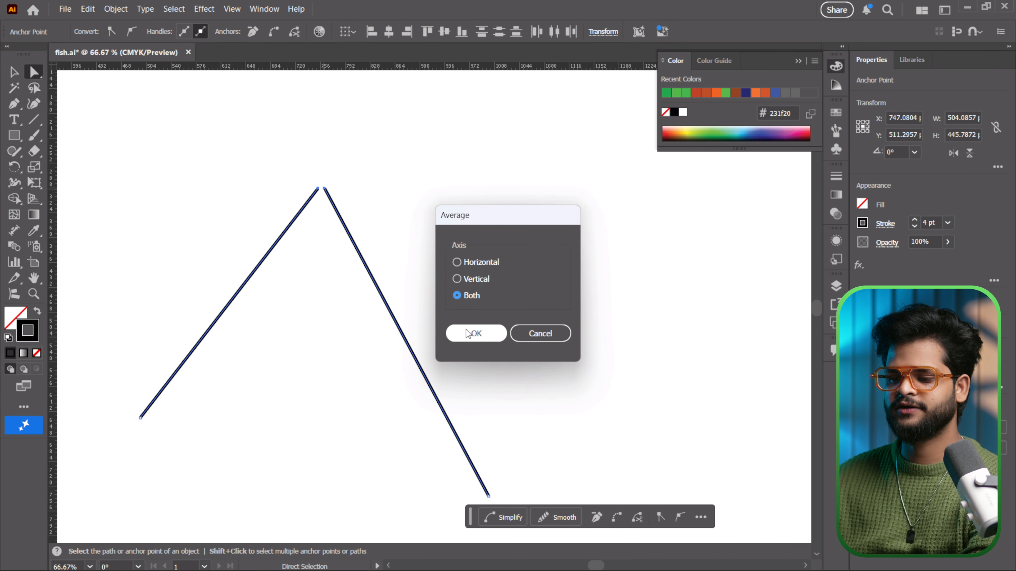
pyautogui.click(475, 333)
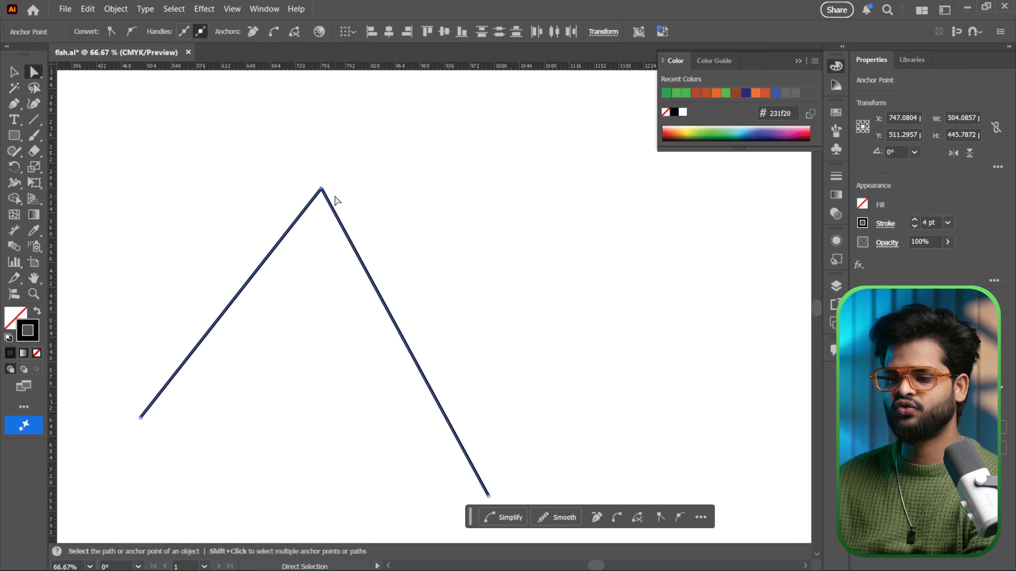
# Join the two averaged upper end points into a single corner and deselect the path.
pyautogui.scroll(4, 312, 200)
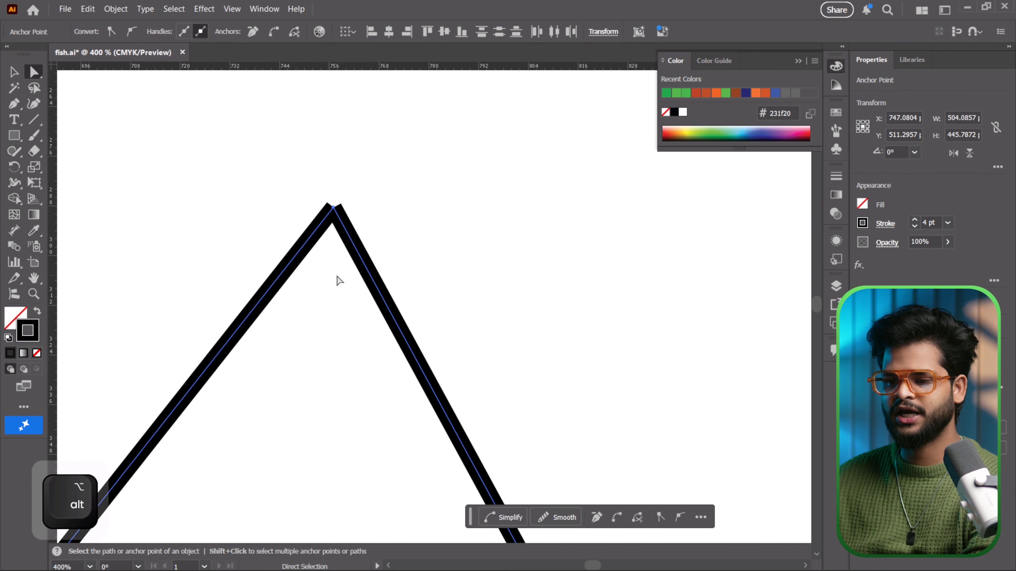
pyautogui.rightClick(336, 215)
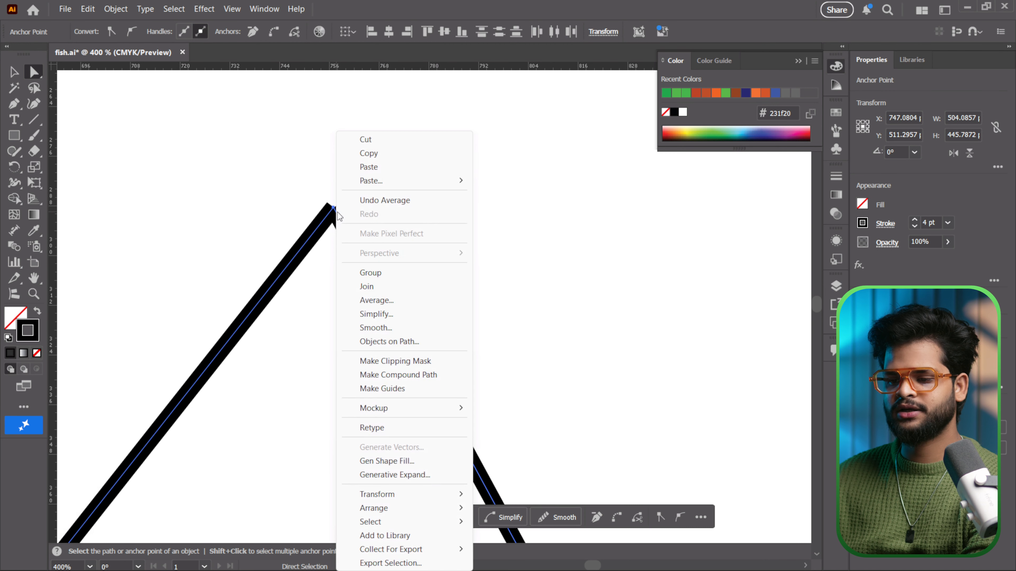
pyautogui.click(386, 290)
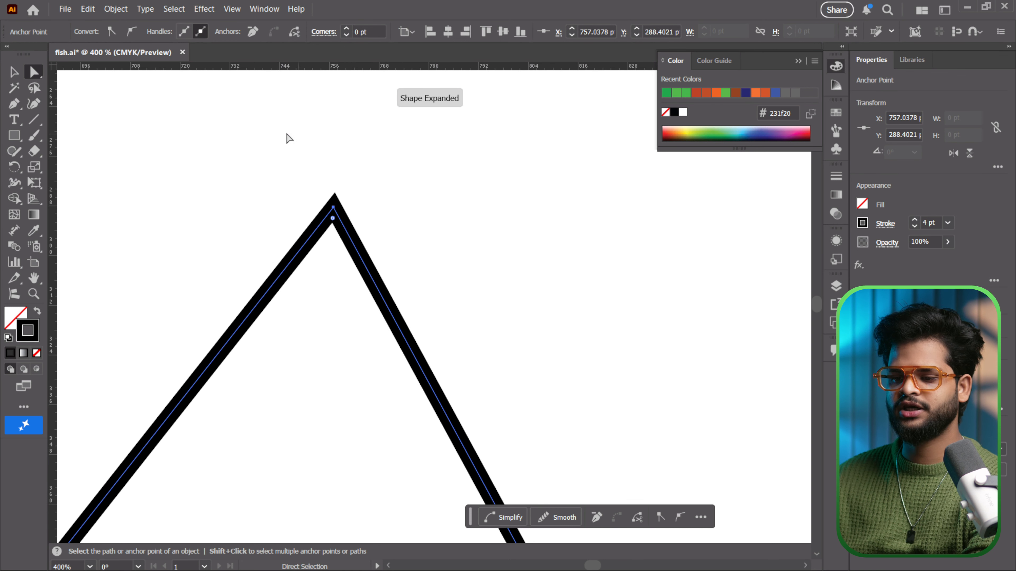
pyautogui.click(252, 224)
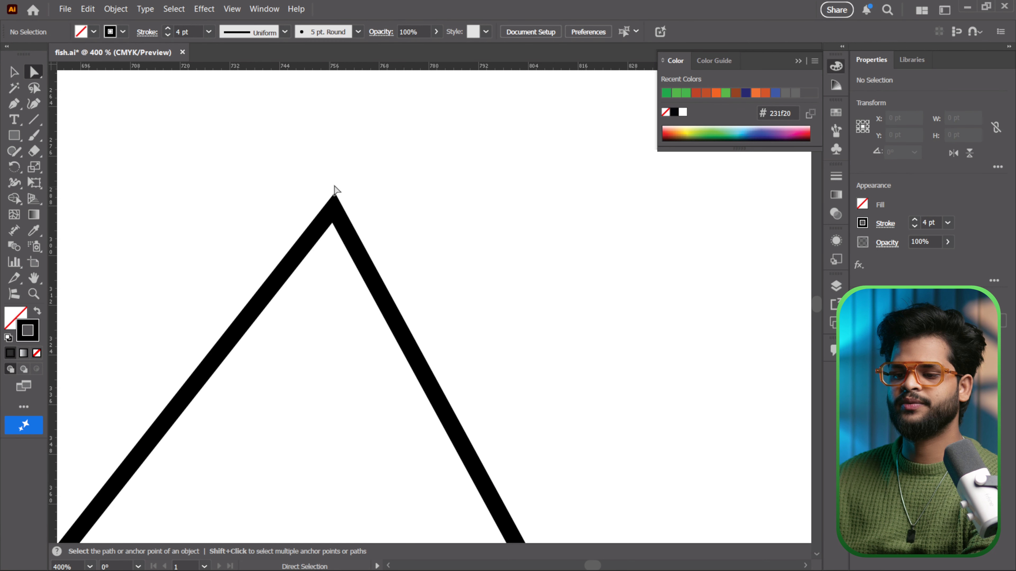
# Move the joined peak's anchor point to about X 772.7 pt, Y 285.7 pt.
pyautogui.click(333, 204)
pyautogui.click(237, 168)
pyautogui.moveTo(333, 211); pyautogui.dragTo(398, 206)
# Move the joined lines off the artboard to the space below it and place the spade on the artboard.
pyautogui.scroll(-6, 314, 193)
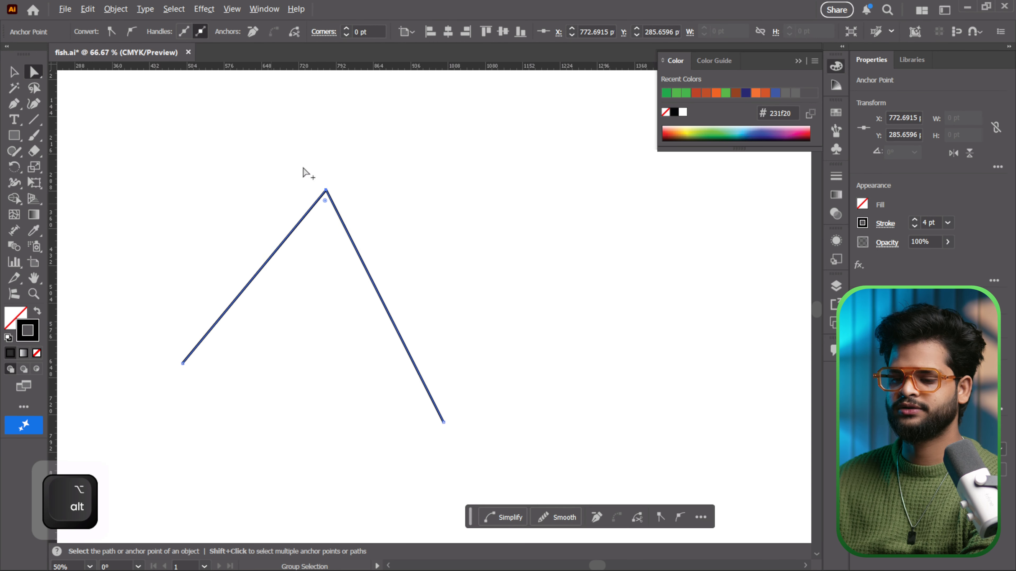
pyautogui.scroll(-4, 428, 229)
pyautogui.scroll(-1, 425, 292)
pyautogui.scroll(2, 400, 304)
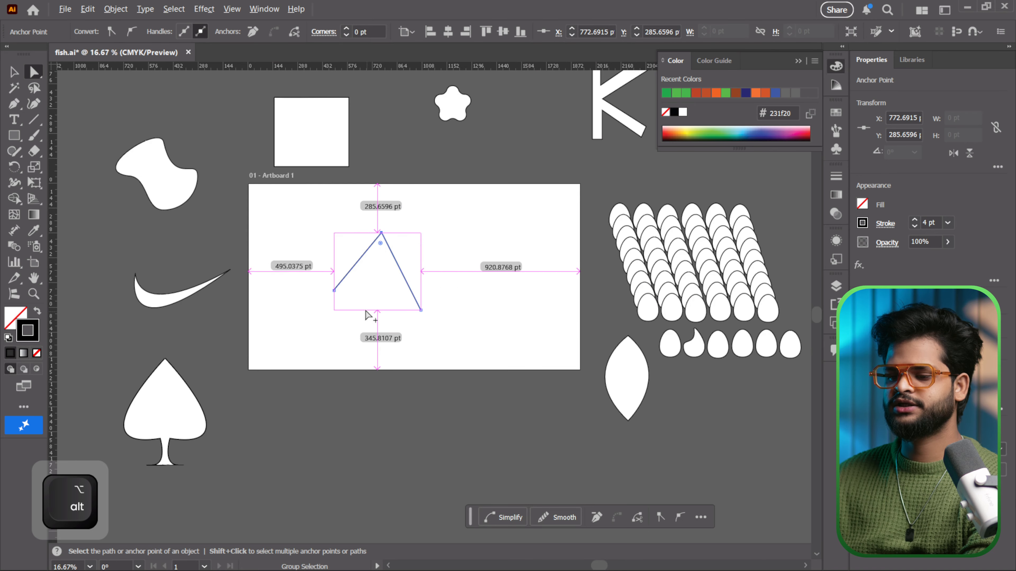
pyautogui.press('v')
pyautogui.moveTo(399, 271); pyautogui.dragTo(479, 453)
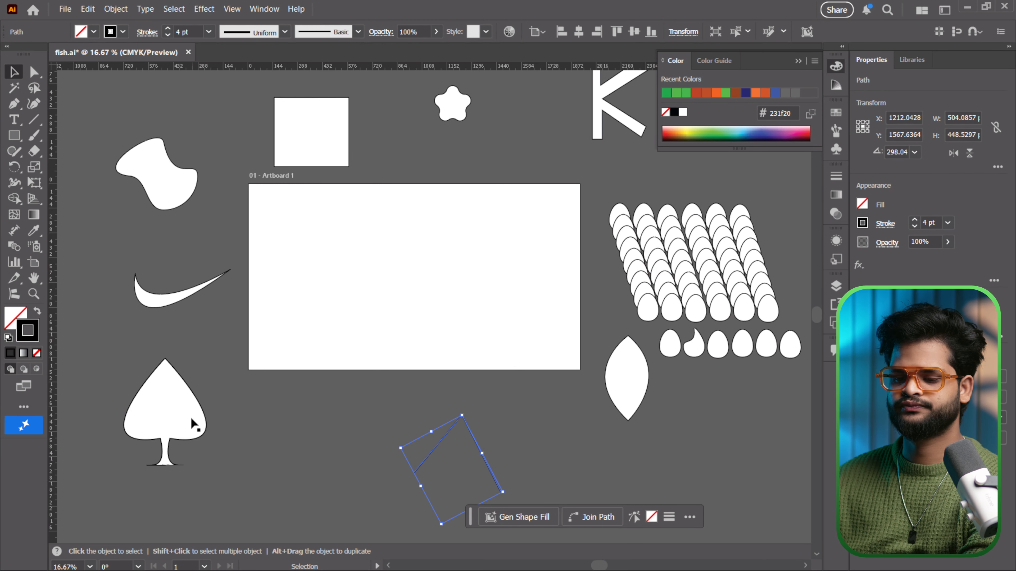
pyautogui.moveTo(189, 411); pyautogui.dragTo(240, 376)
pyautogui.moveTo(402, 278); pyautogui.dragTo(401, 278)
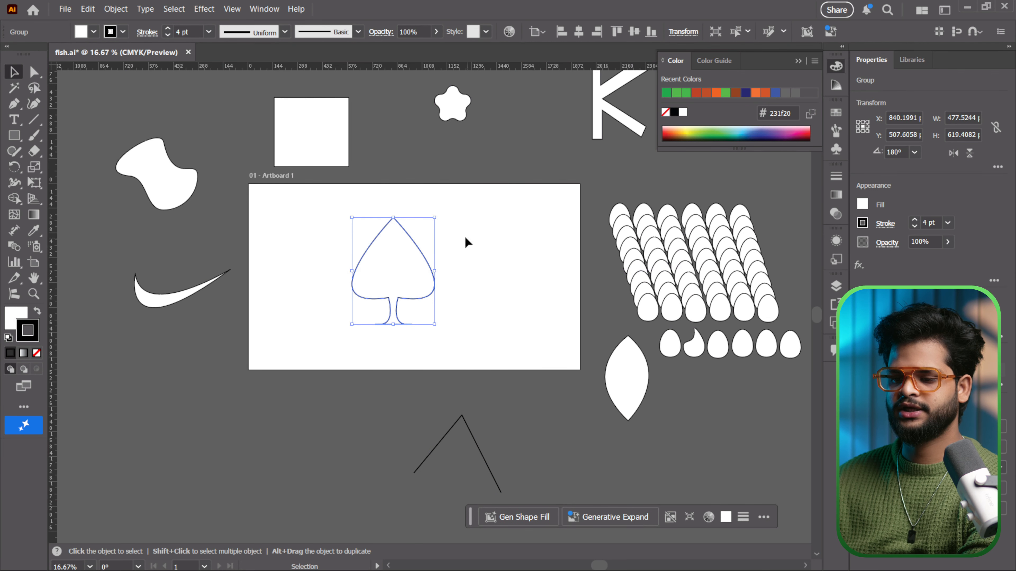
# Average the anchor points at the spade's tip along both axes and join them into one corner.
pyautogui.scroll(3, 404, 241)
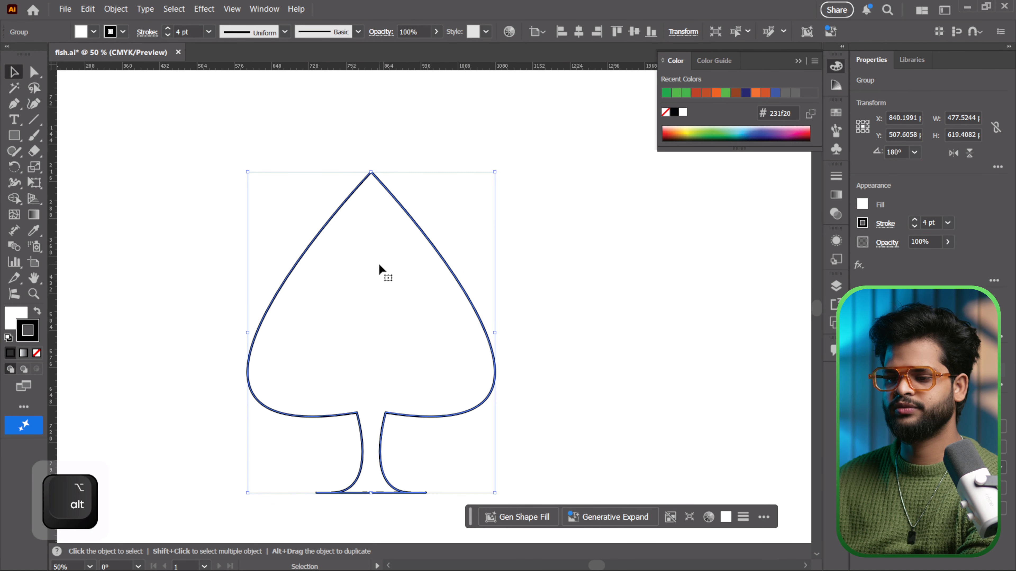
pyautogui.click(34, 72)
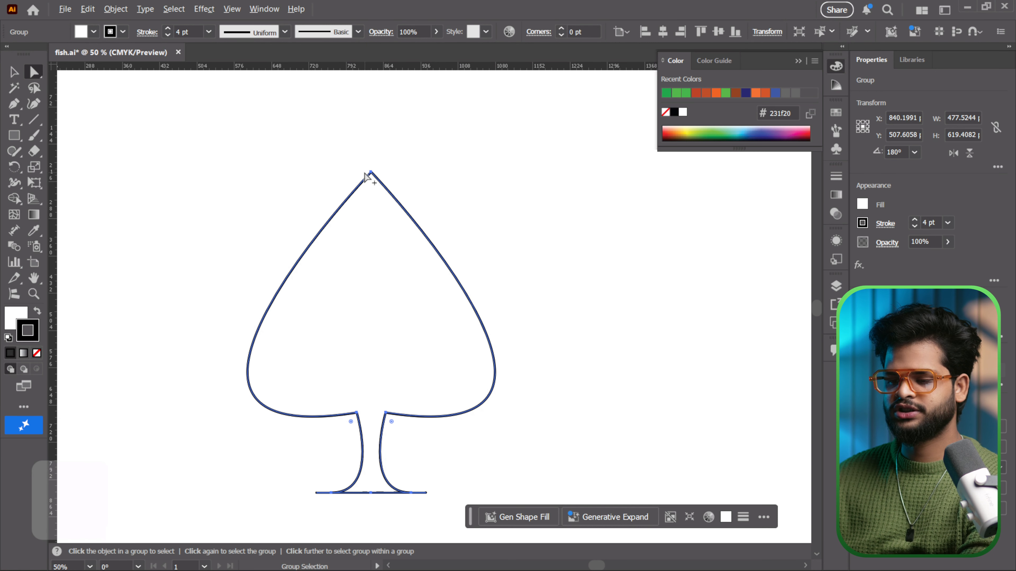
pyautogui.scroll(4, 367, 176)
pyautogui.scroll(2, 367, 176)
pyautogui.moveTo(340, 137); pyautogui.dragTo(498, 260)
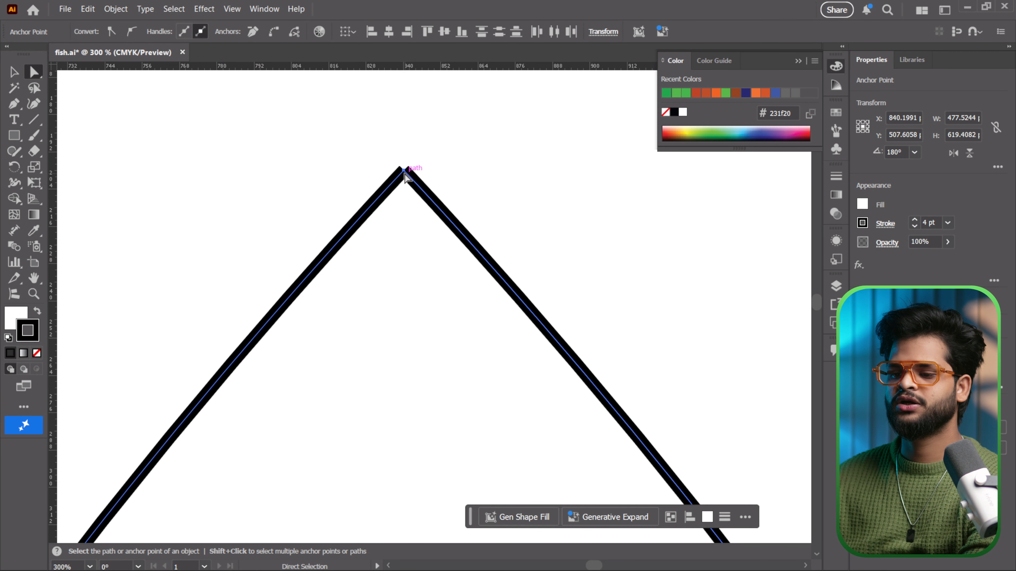
pyautogui.rightClick(405, 171)
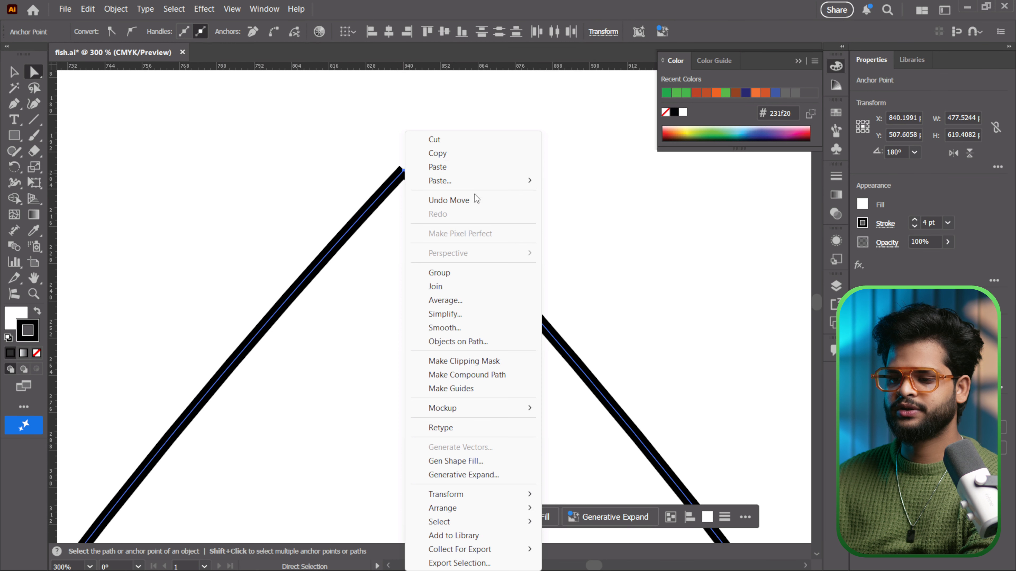
pyautogui.click(454, 306)
pyautogui.click(478, 333)
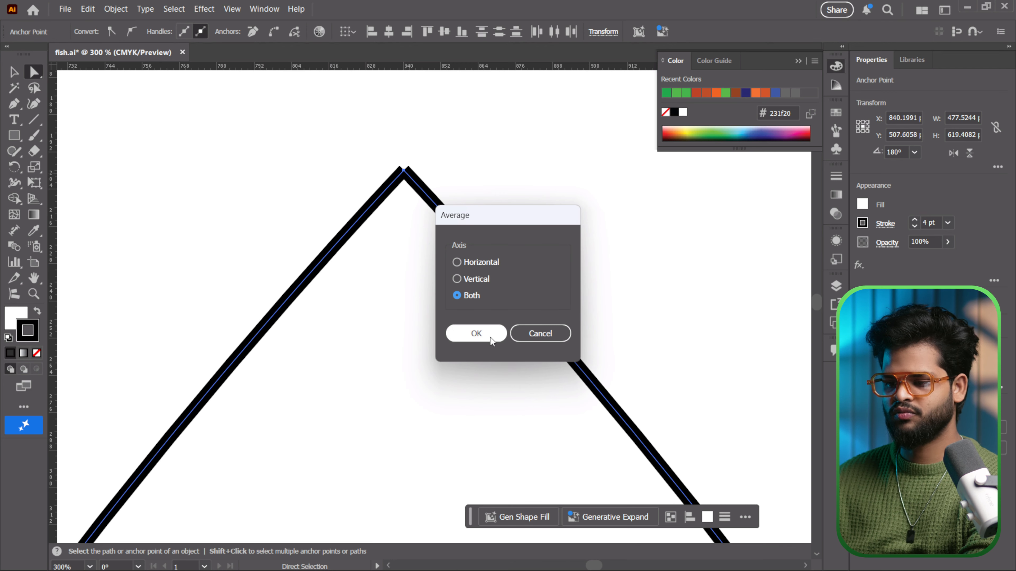
pyautogui.rightClick(404, 170)
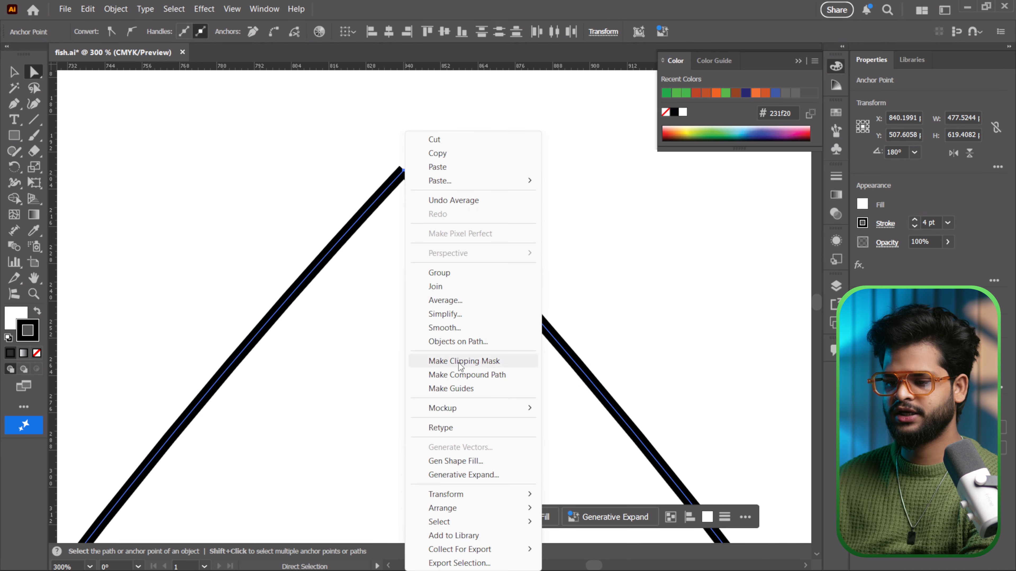
pyautogui.click(435, 287)
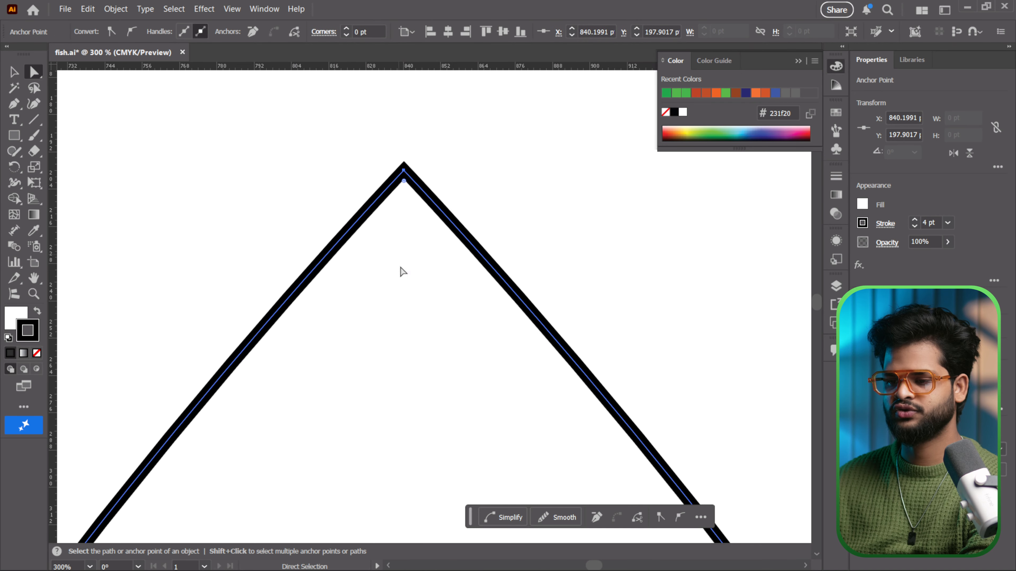
# Select the anchor points in the middle of the spade's base line and average them.
pyautogui.moveTo(389, 370); pyautogui.dragTo(390, 259)
pyautogui.scroll(-2, 390, 258)
pyautogui.moveTo(463, 501); pyautogui.dragTo(463, 267)
pyautogui.moveTo(428, 463); pyautogui.dragTo(432, 217)
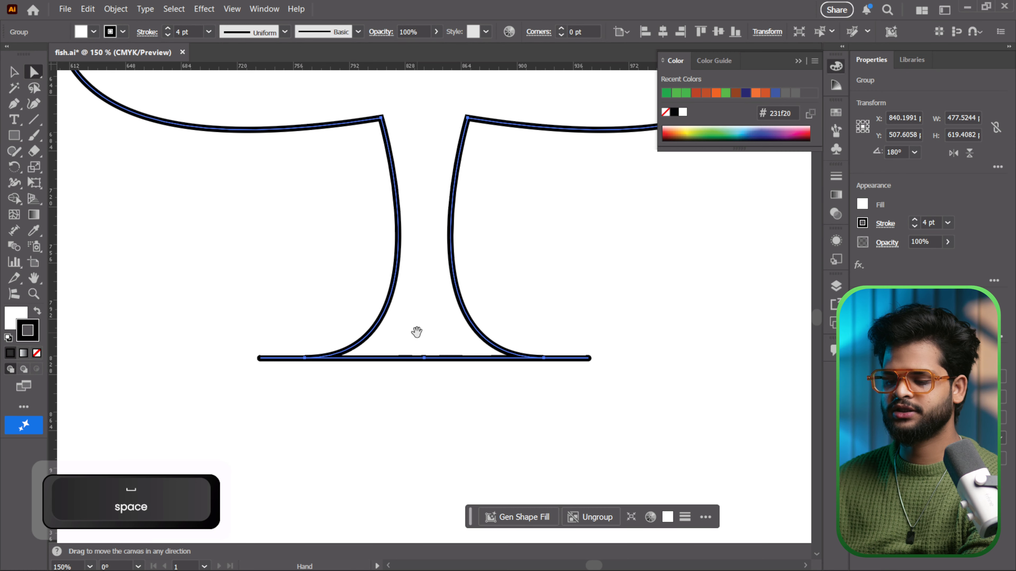
pyautogui.scroll(2, 419, 340)
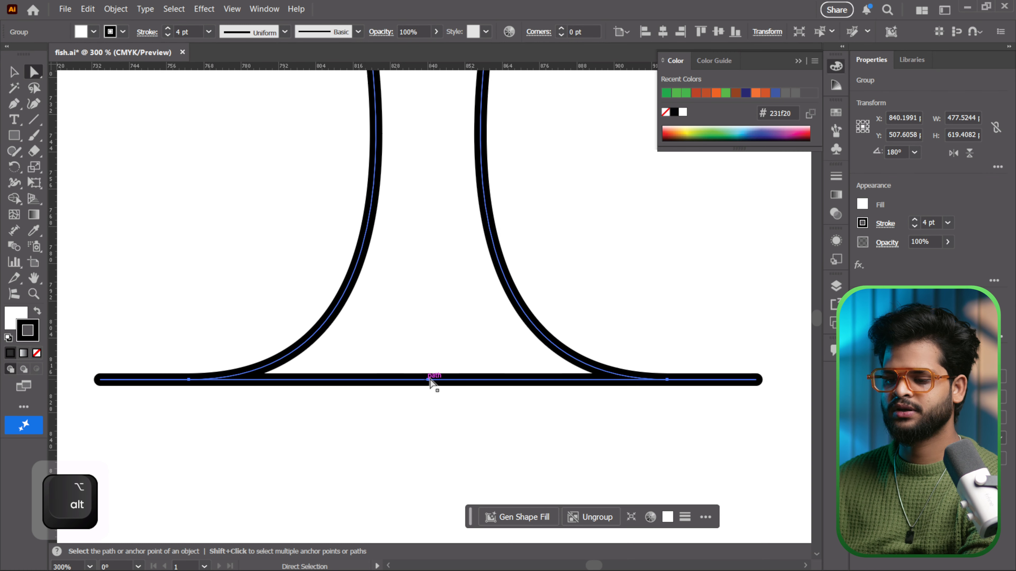
pyautogui.moveTo(399, 355); pyautogui.dragTo(415, 384)
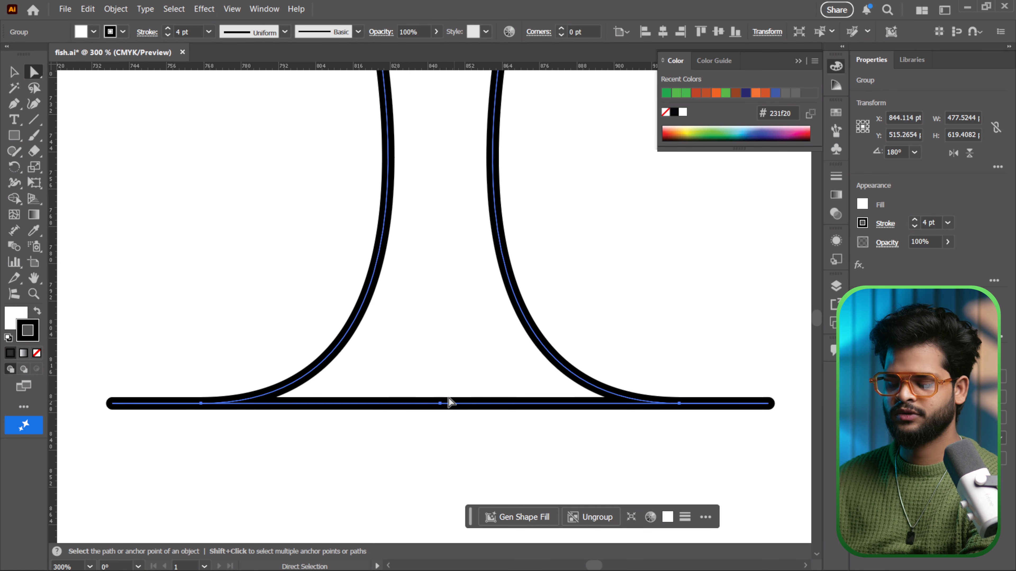
pyautogui.moveTo(481, 453); pyautogui.dragTo(421, 377)
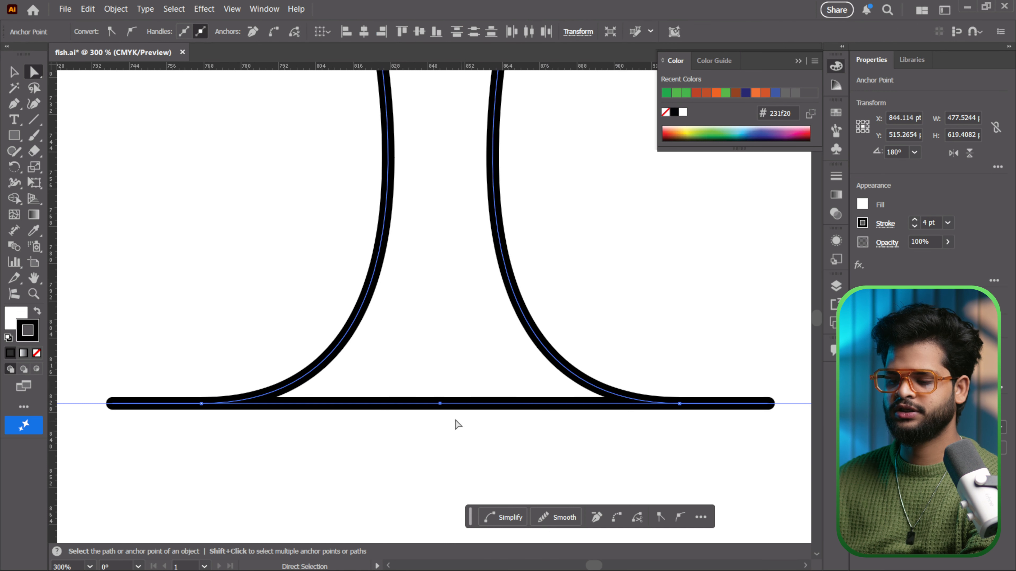
pyautogui.rightClick(442, 405)
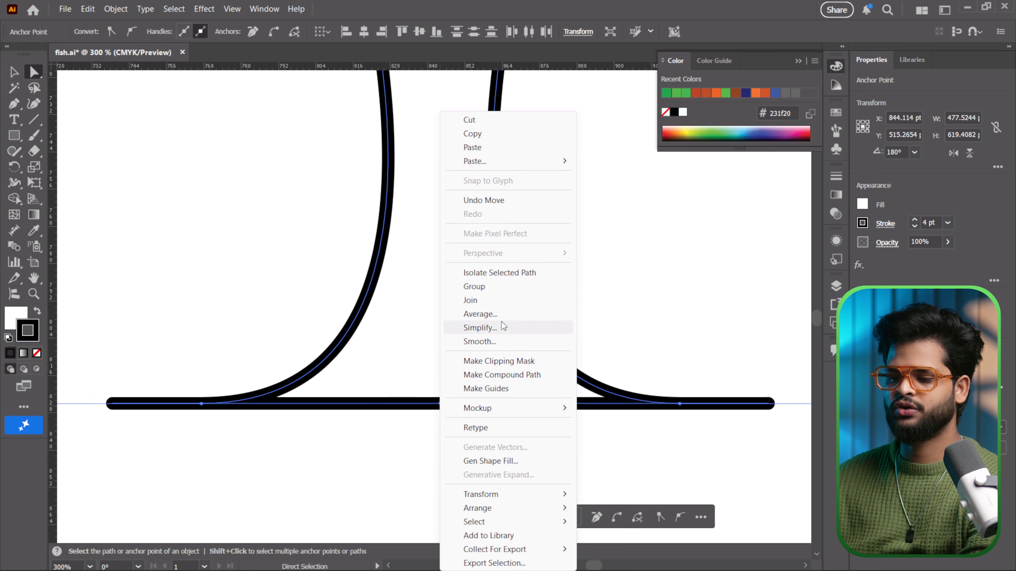
pyautogui.click(496, 314)
pyautogui.click(476, 332)
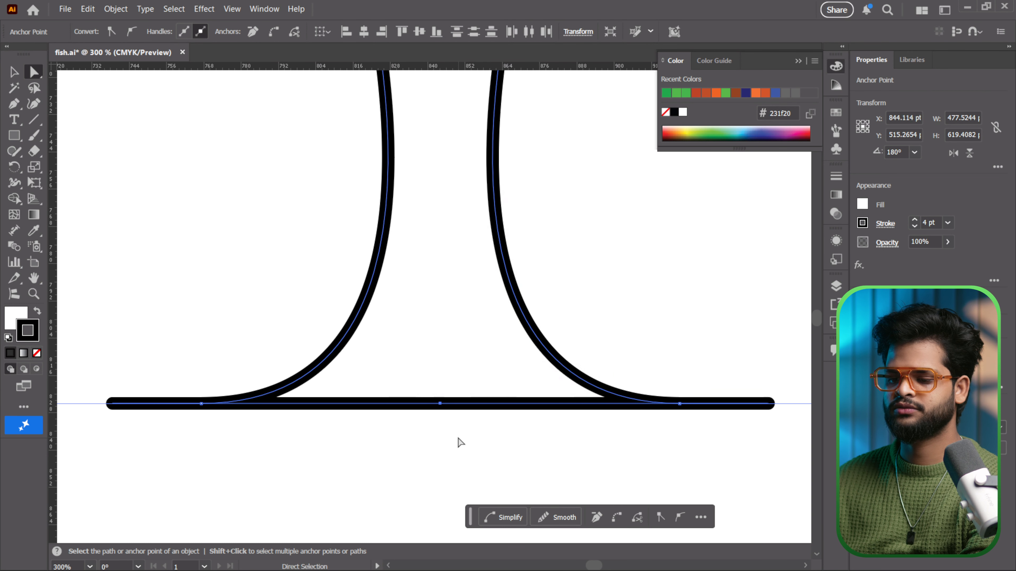
# Apply Join to the averaged points in the middle of the spade's base and deselect everything.
pyautogui.rightClick(441, 405)
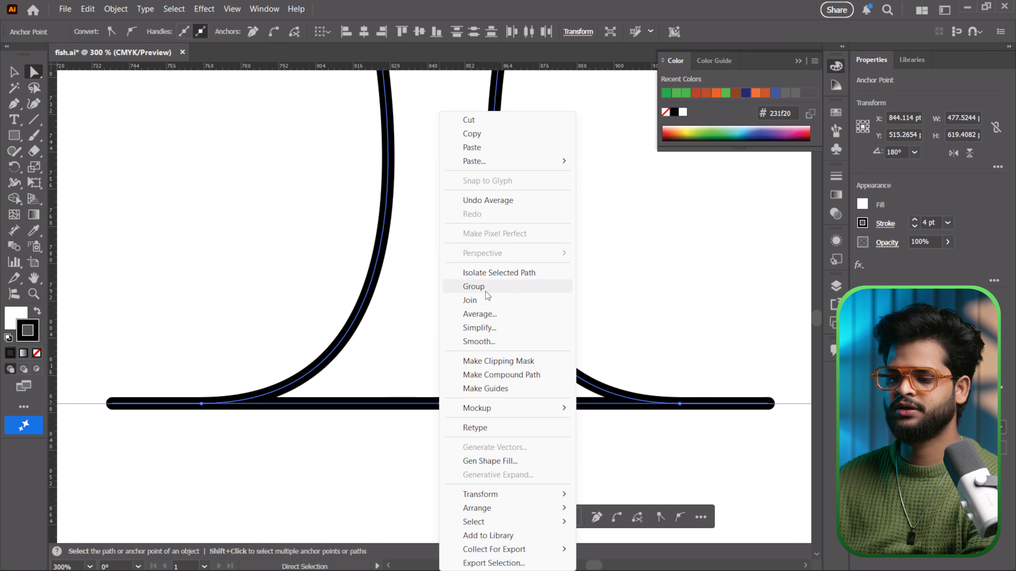
pyautogui.click(470, 300)
pyautogui.click(495, 447)
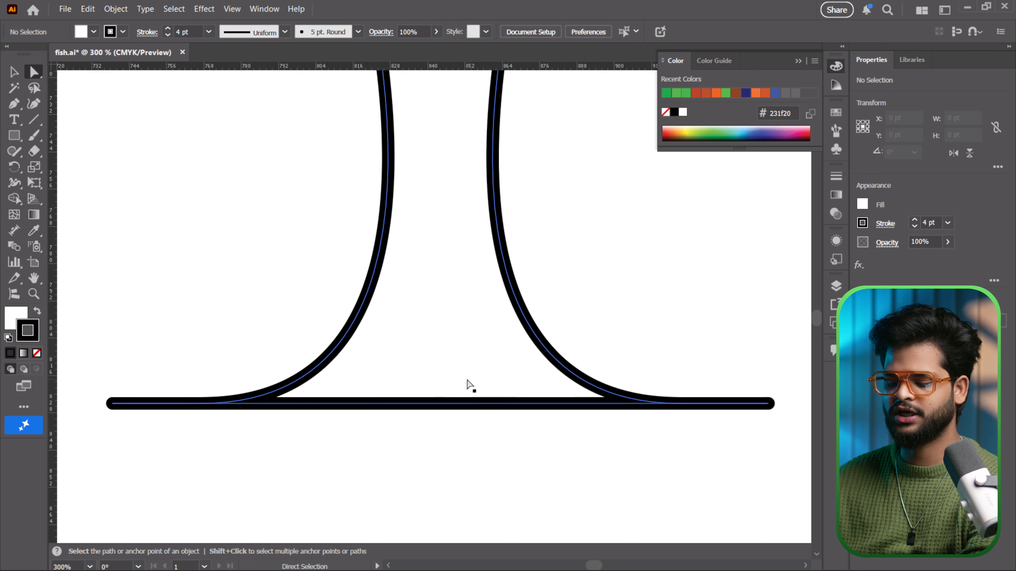
# Ungroup the finished spade on the artboard and deselect everything.
pyautogui.scroll(-8, 469, 386)
pyautogui.moveTo(493, 282); pyautogui.dragTo(532, 293)
pyautogui.click(14, 72)
pyautogui.click(659, 250)
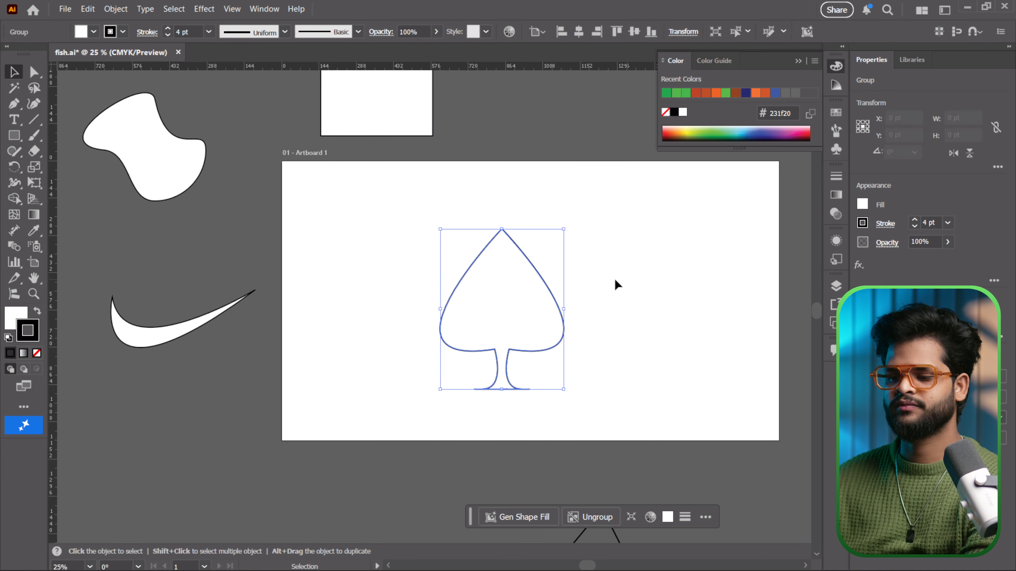
pyautogui.rightClick(509, 296)
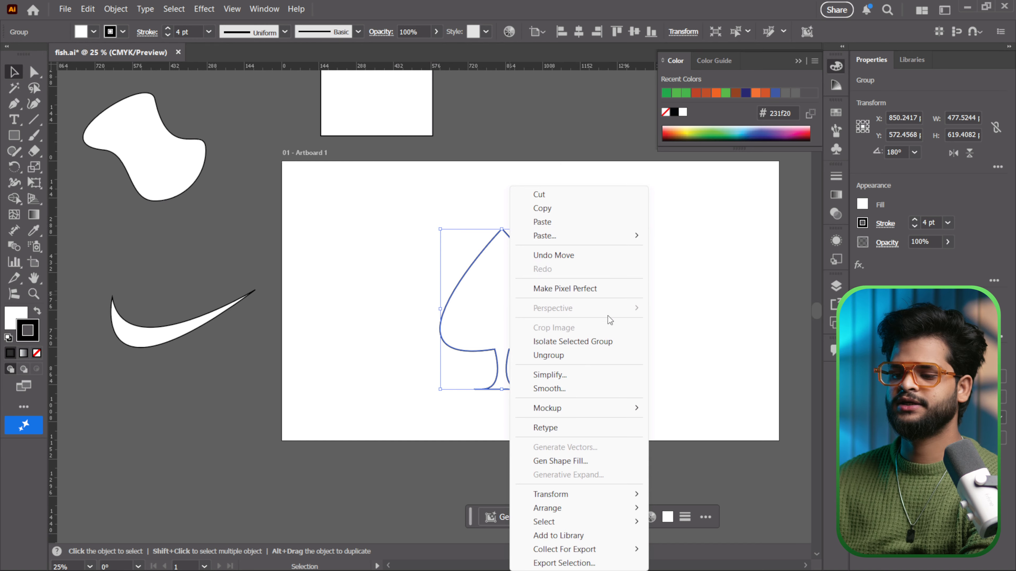
pyautogui.click(576, 355)
pyautogui.click(644, 258)
# Move the spade off the artboard to the empty area just below the swoosh shape.
pyautogui.moveTo(533, 298); pyautogui.dragTo(563, 281)
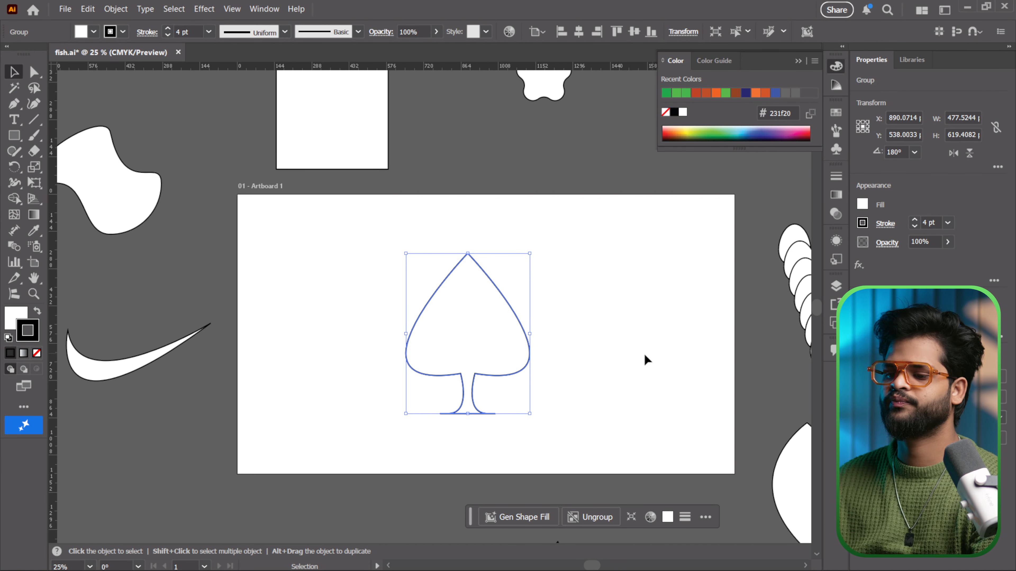
pyautogui.click(596, 316)
pyautogui.moveTo(485, 336); pyautogui.dragTo(177, 461)
pyautogui.scroll(-3, 383, 351)
pyautogui.scroll(-2, 383, 351)
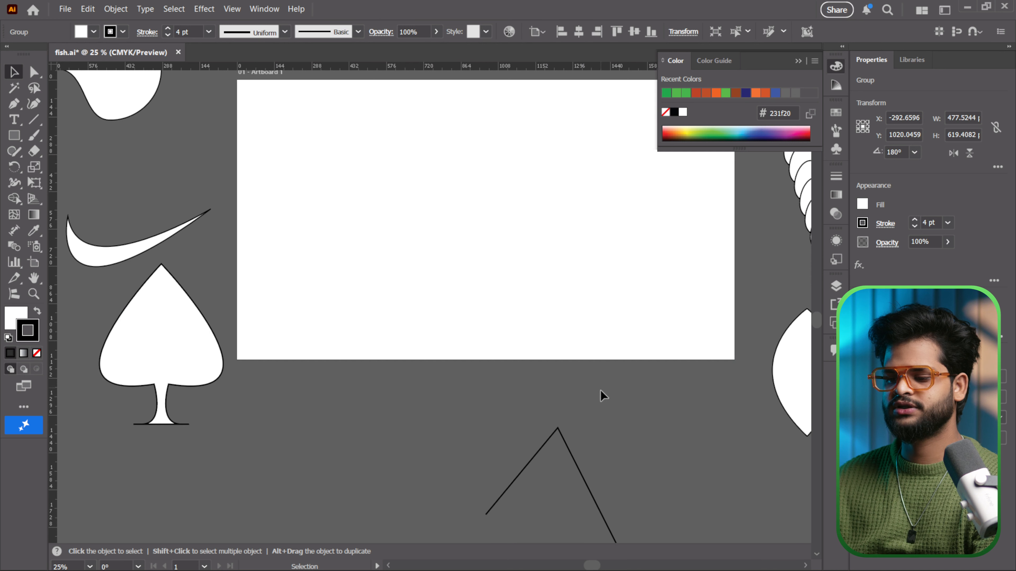
pyautogui.scroll(4, 544, 277)
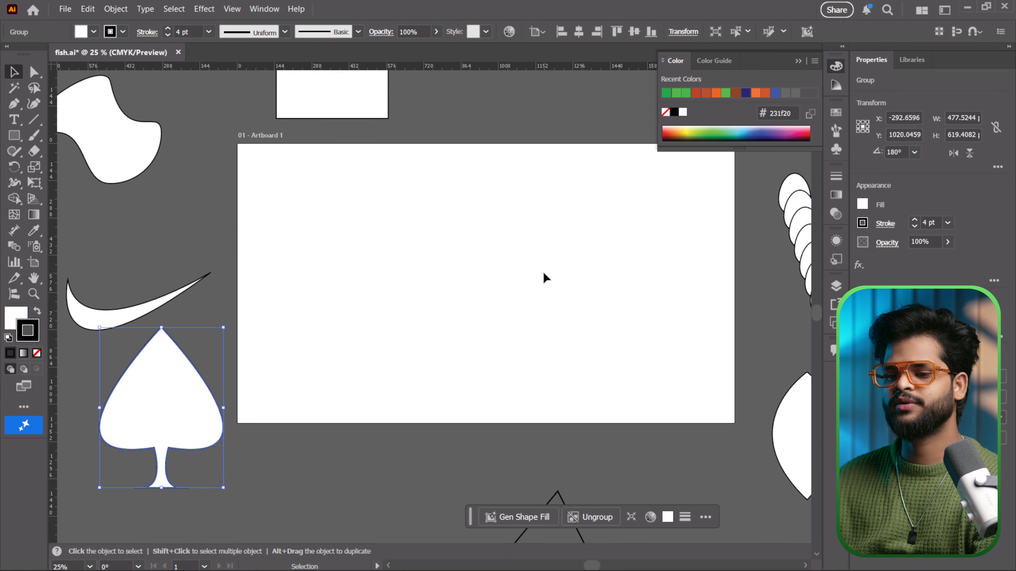
# Draw two separate slanted lines with a gap at their upper ends, about 251 x 397 pt and 332 x 415 pt, and deselect them.
pyautogui.keyDown('alt'); pyautogui.scroll(3, 467, 272); pyautogui.keyUp('alt')
pyautogui.press('\\')
pyautogui.moveTo(460, 294); pyautogui.dragTo(372, 431)
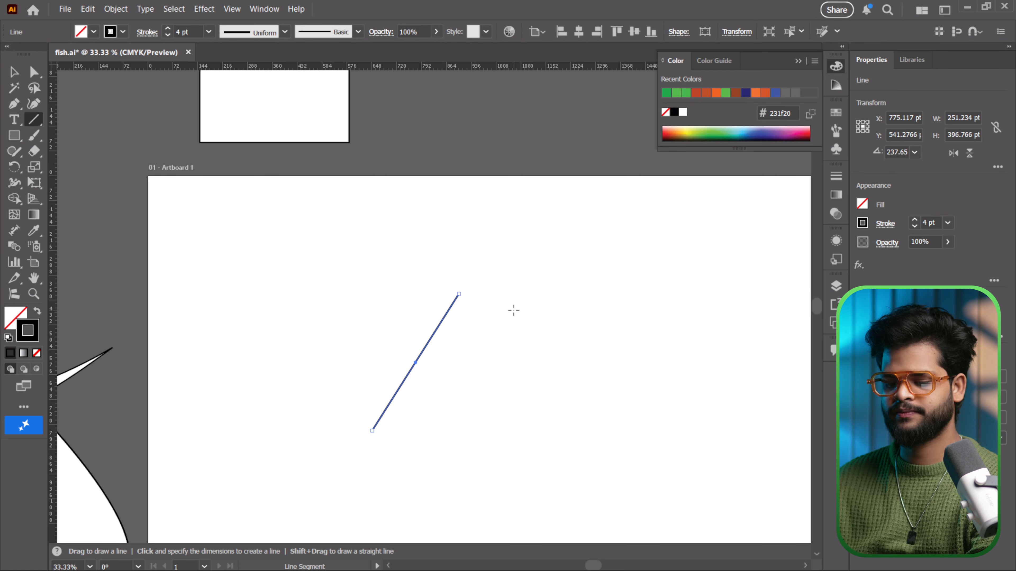
pyautogui.moveTo(497, 311); pyautogui.dragTo(612, 453)
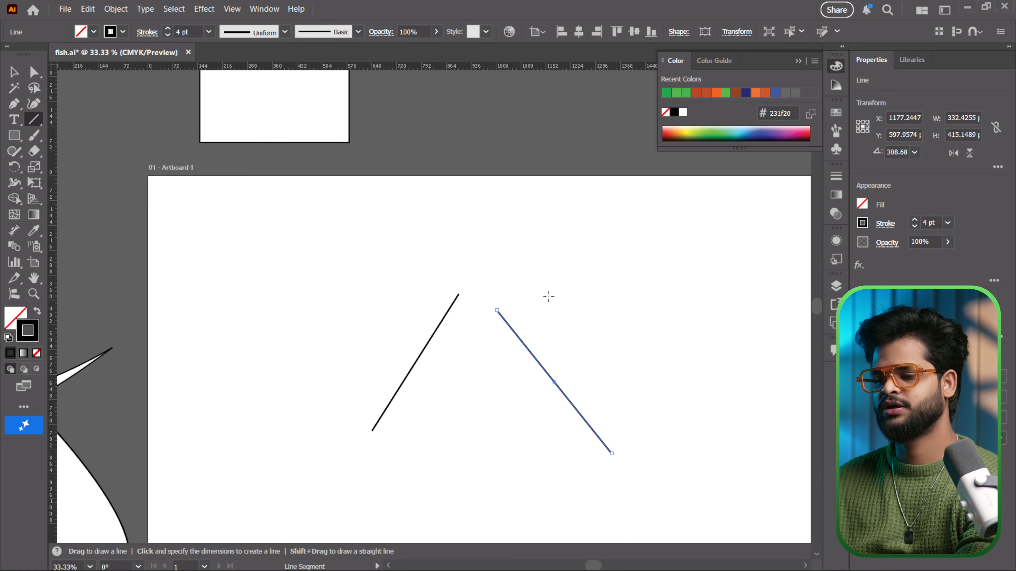
pyautogui.press('v')
pyautogui.click(574, 345)
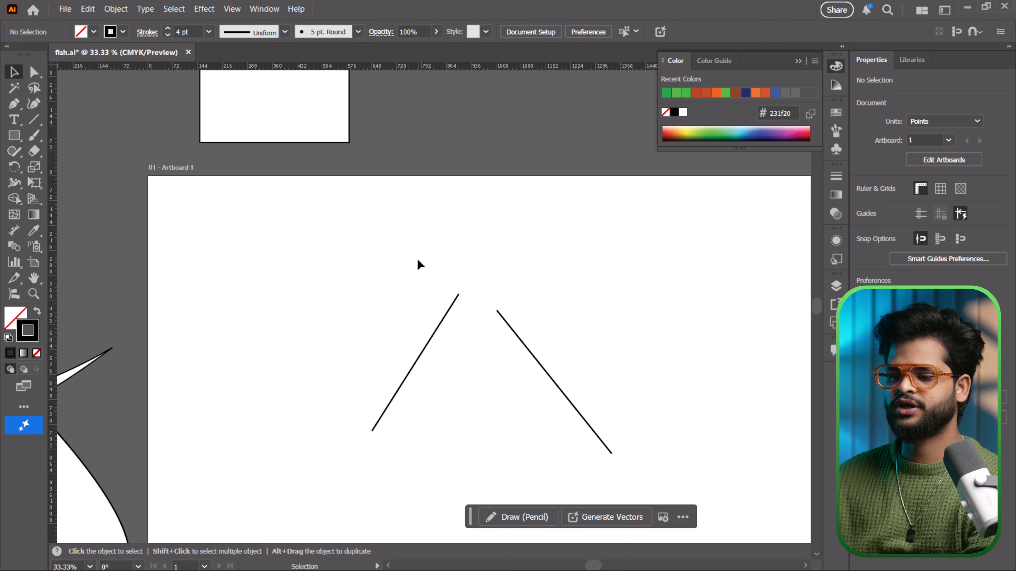
# Select the facing upper endpoints of the two lines and average and join them in one operation.
pyautogui.click(38, 73)
pyautogui.moveTo(427, 275); pyautogui.dragTo(560, 352)
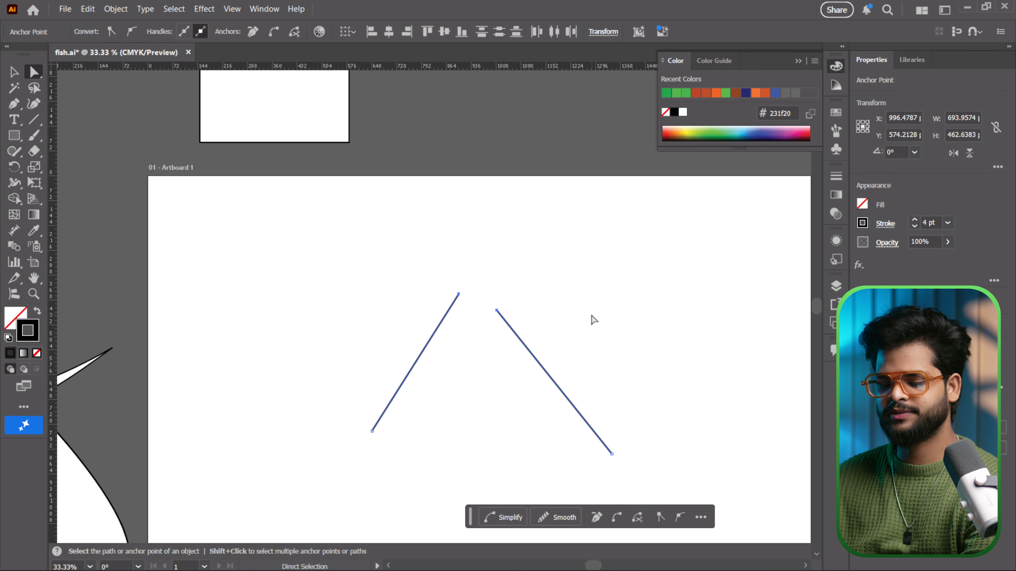
pyautogui.press('shift')
pyautogui.press('alt')
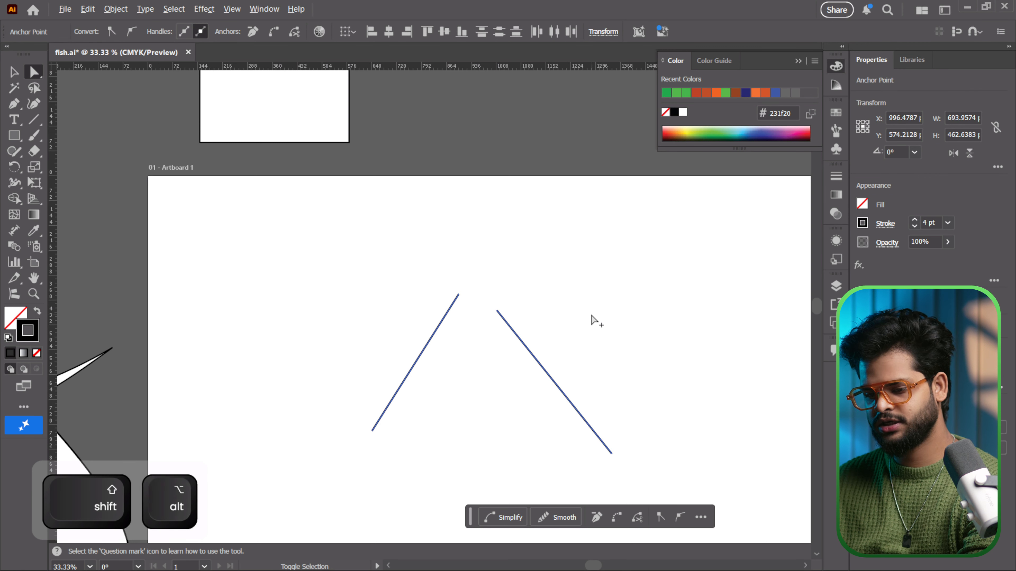
pyautogui.press('ctrl')
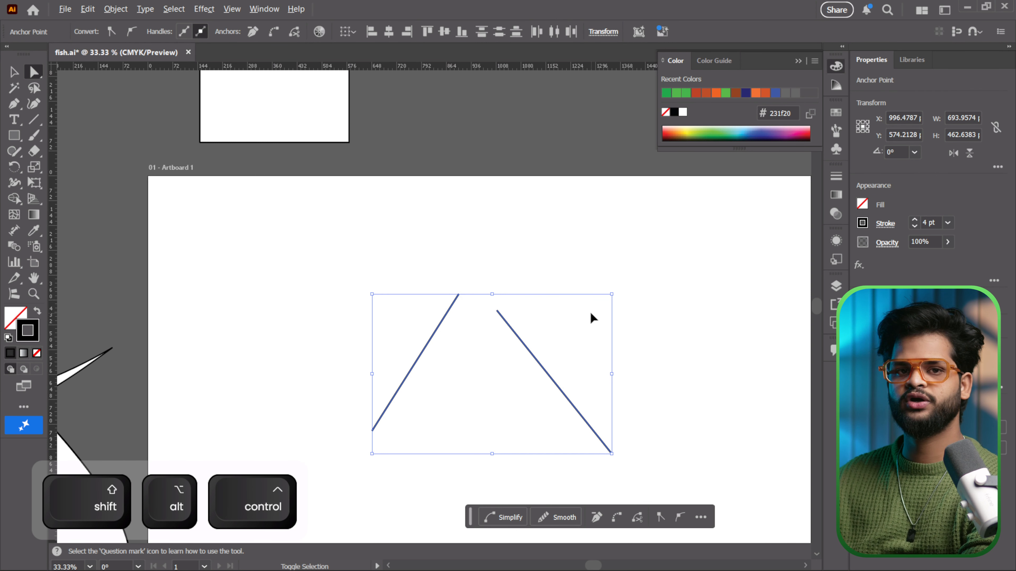
pyautogui.hotkey('ctrl', 'shift', 'alt', 'j')
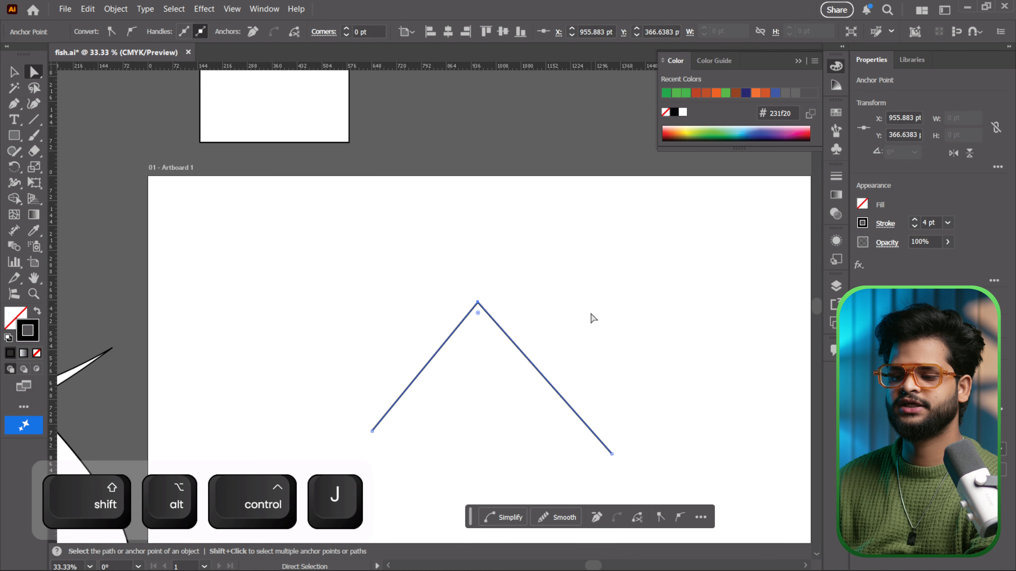
# Inspect the joined corner up close and delete the joined lines from the artboard.
pyautogui.scroll(7, 488, 304)
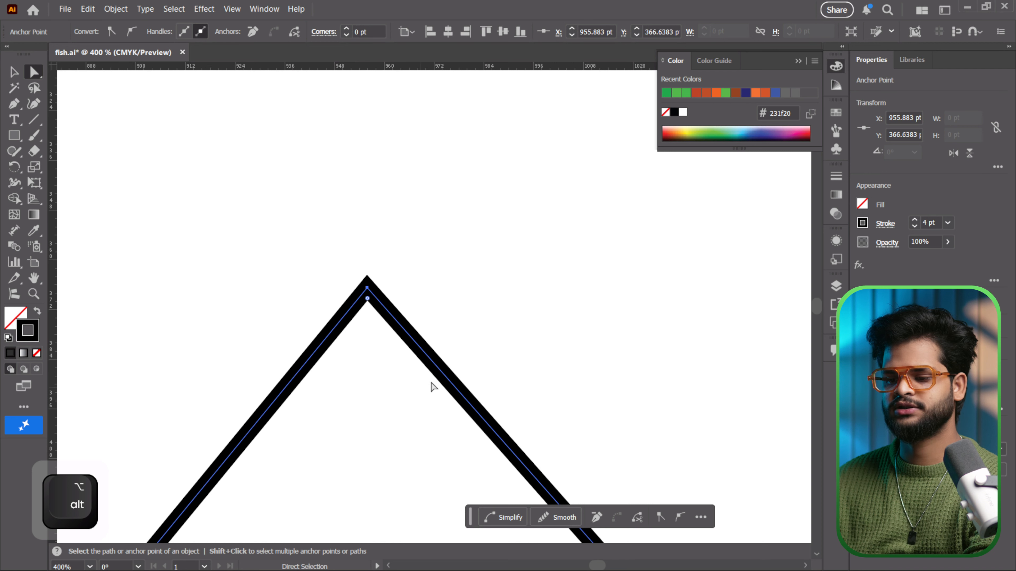
pyautogui.scroll(-8, 374, 332)
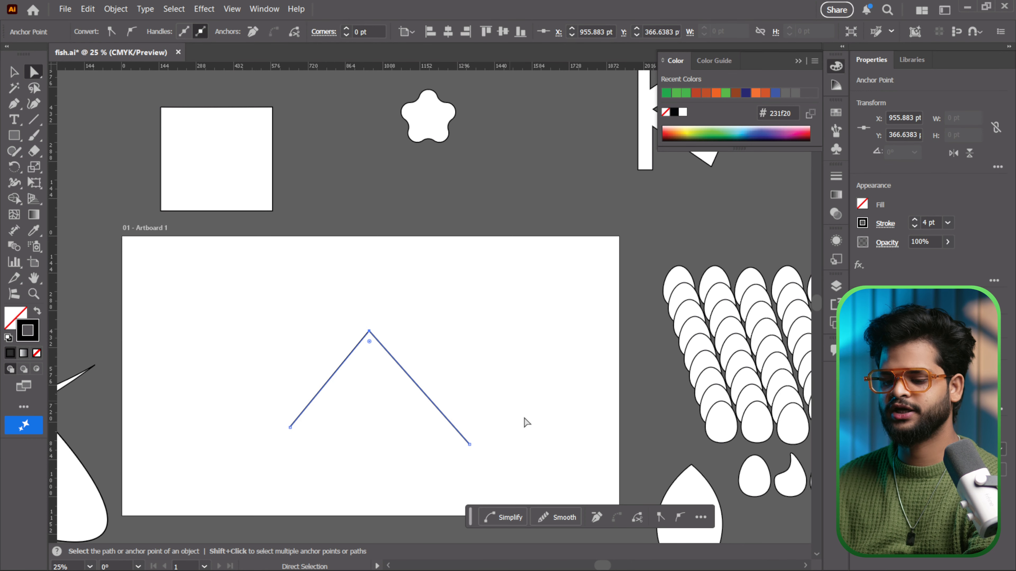
pyautogui.press('v')
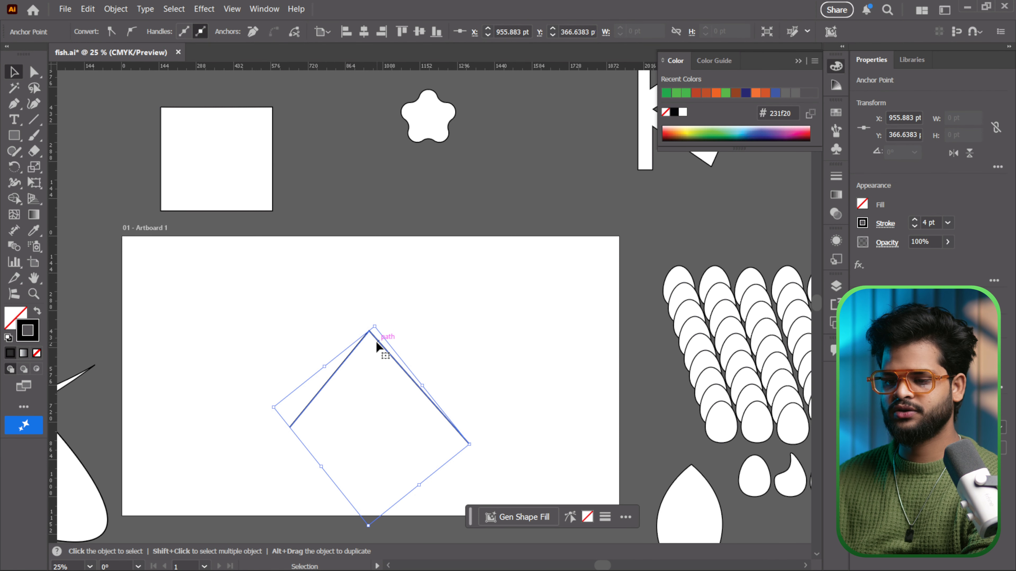
pyautogui.click(375, 341)
pyautogui.press('Delete')
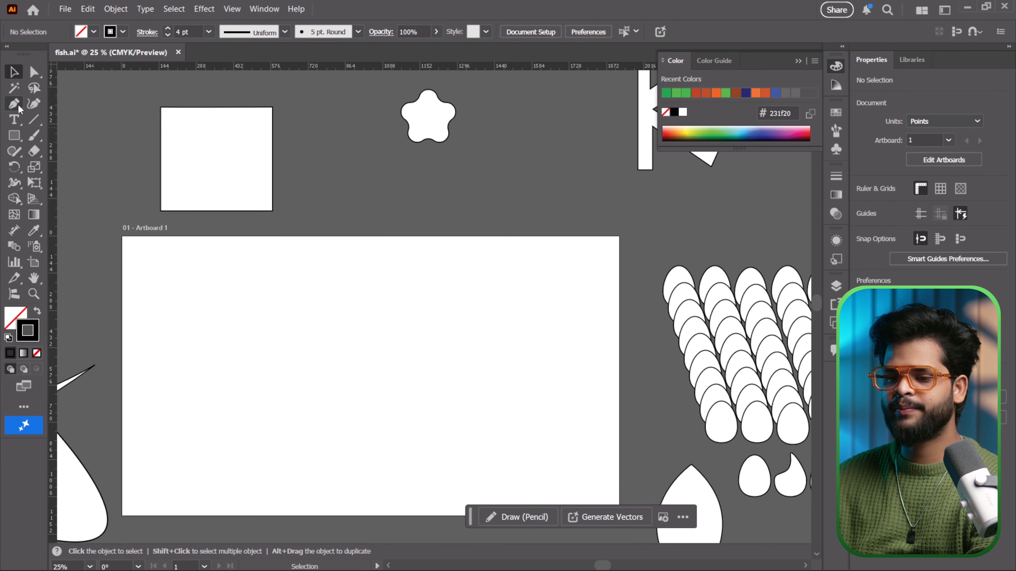
# Draw a closed, nearly square path about 428 x 399 pt on the artboard with the Pen tool.
pyautogui.moveTo(18, 105); pyautogui.dragTo(62, 116)
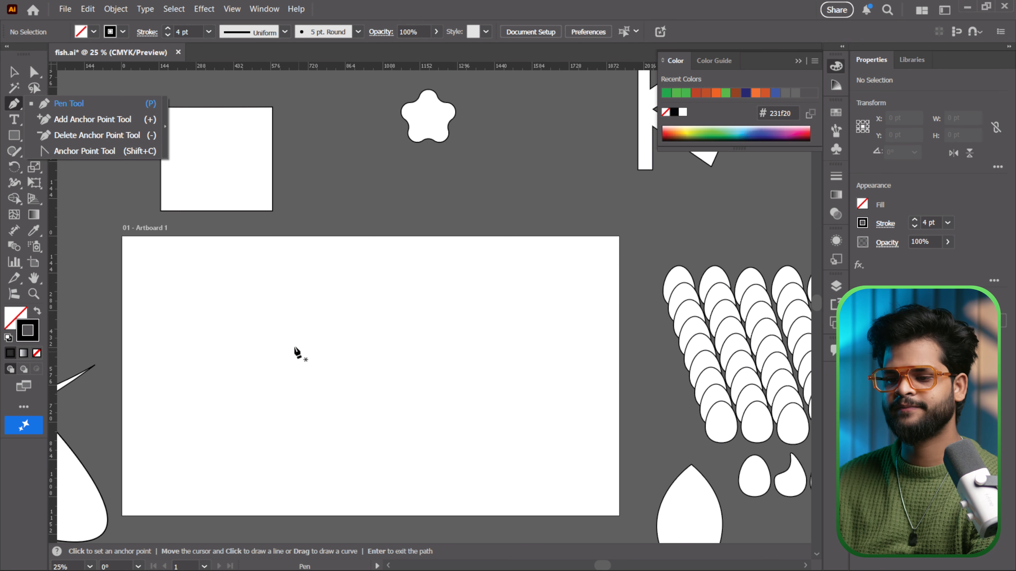
pyautogui.click(295, 351)
pyautogui.press('ctrl')
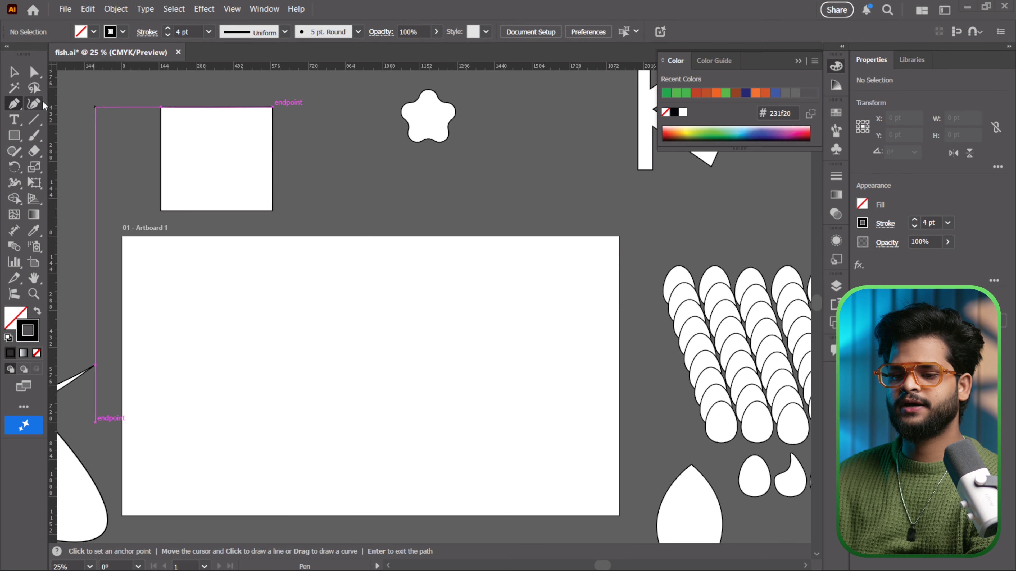
pyautogui.click(318, 300)
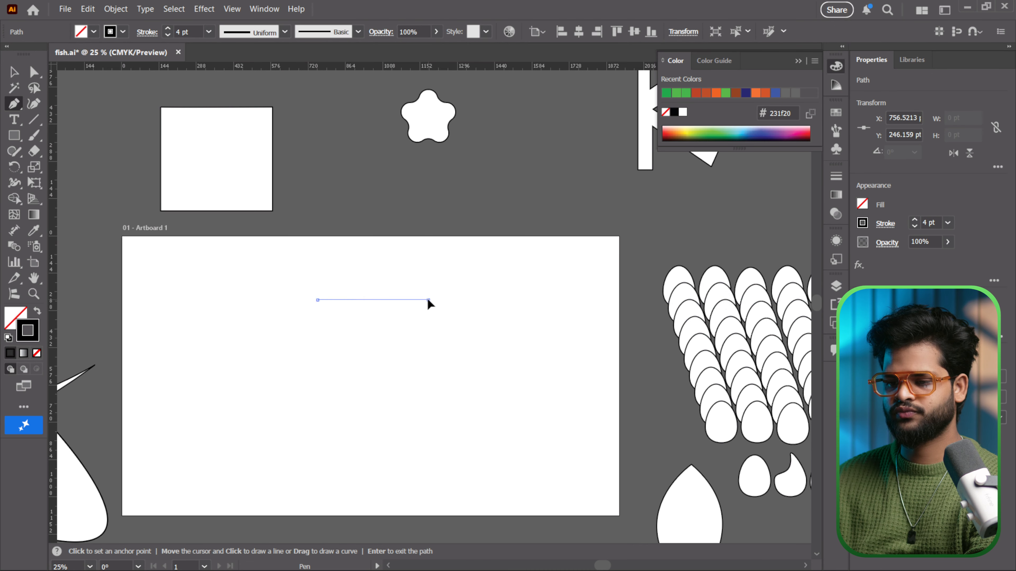
pyautogui.click(428, 300)
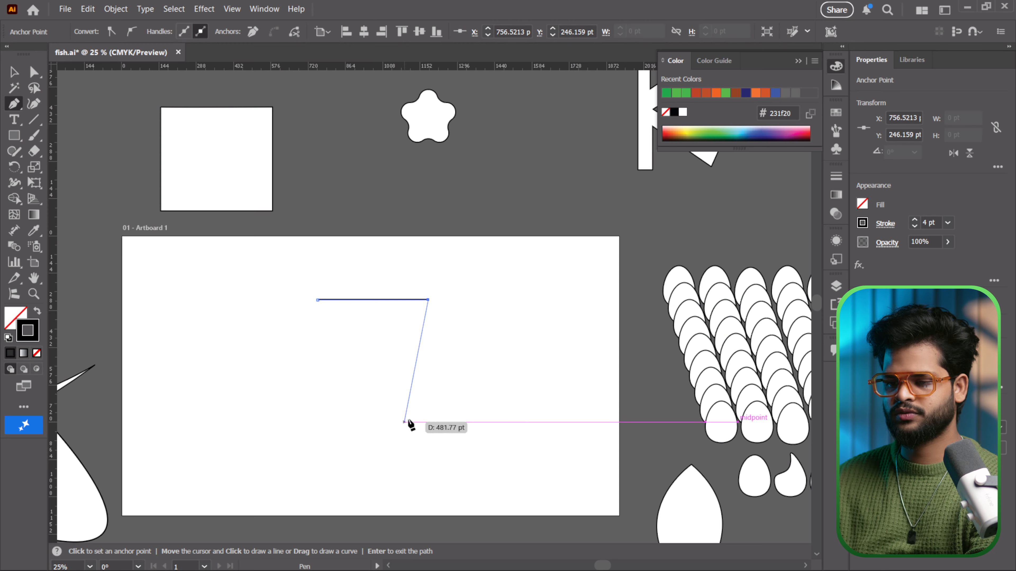
pyautogui.keyDown('shift'); pyautogui.click(431, 405); pyautogui.keyUp('shift')
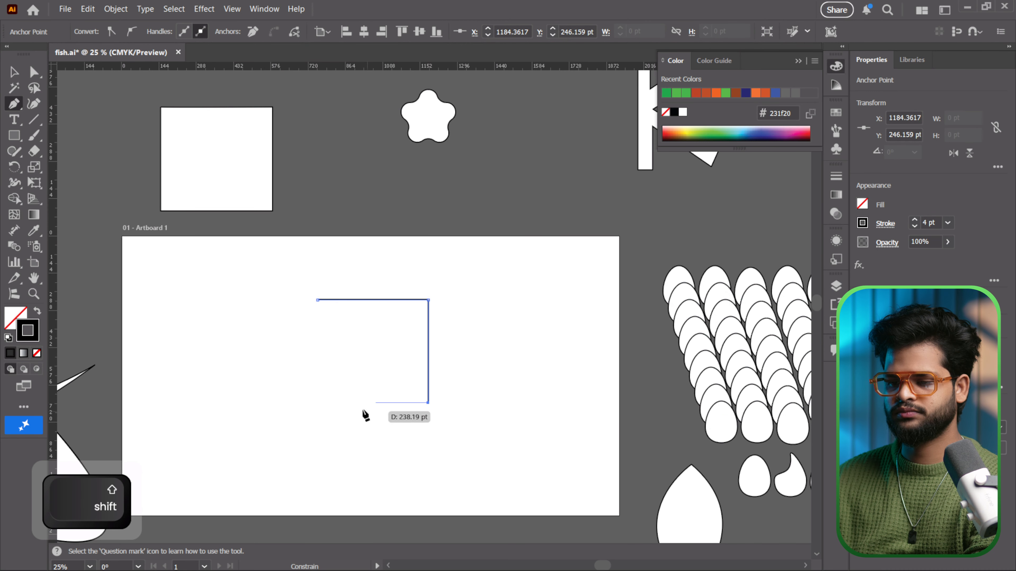
pyautogui.keyDown('shift'); pyautogui.click(317, 402); pyautogui.keyUp('shift')
pyautogui.keyDown('shift'); pyautogui.click(317, 300); pyautogui.keyUp('shift')
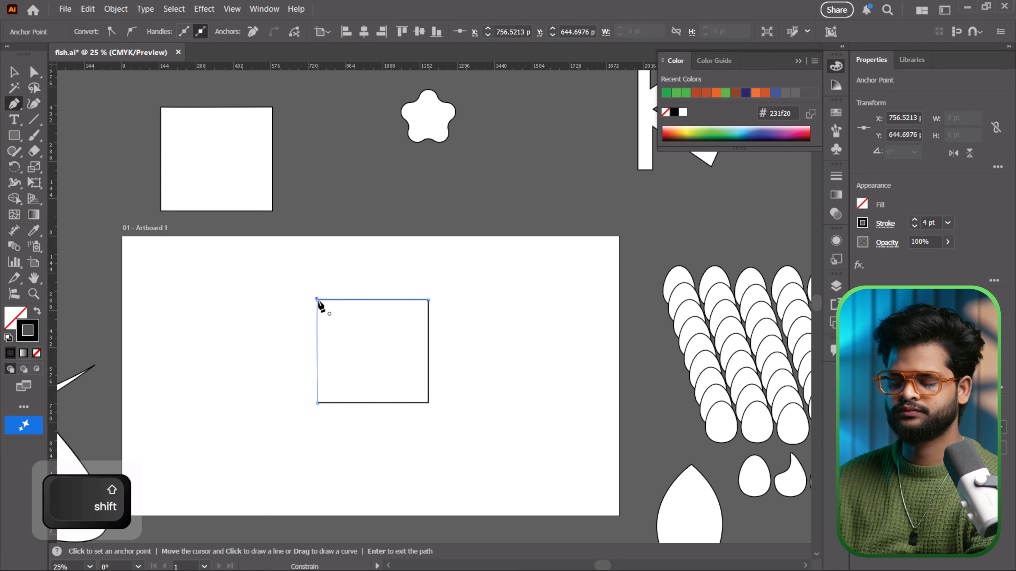
# Try to pull curves out of the square's corners with the Anchor Point tool and undo them.
pyautogui.keyDown('alt'); pyautogui.scroll(1, 366, 346); pyautogui.keyUp('alt')
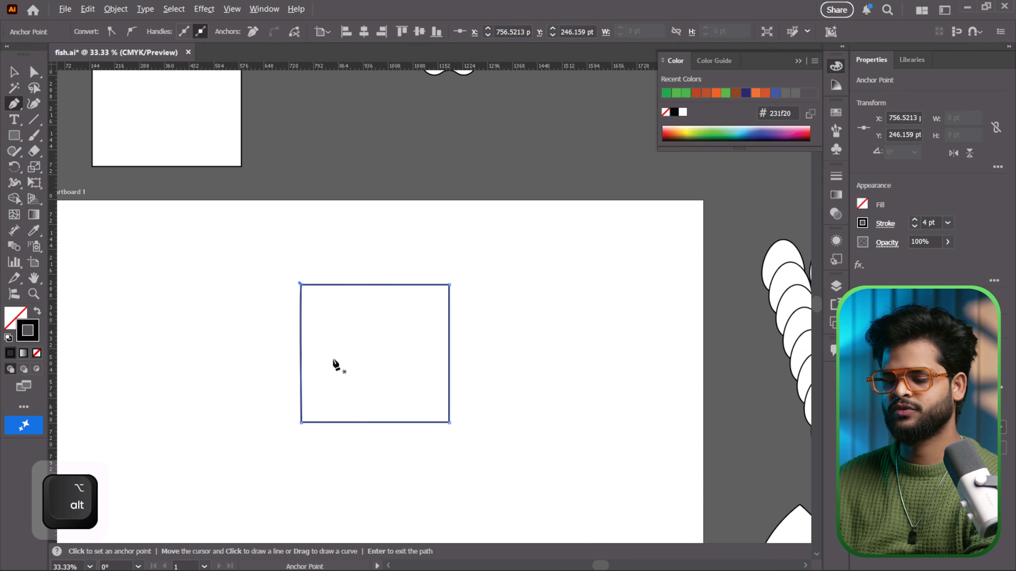
pyautogui.rightClick(14, 104)
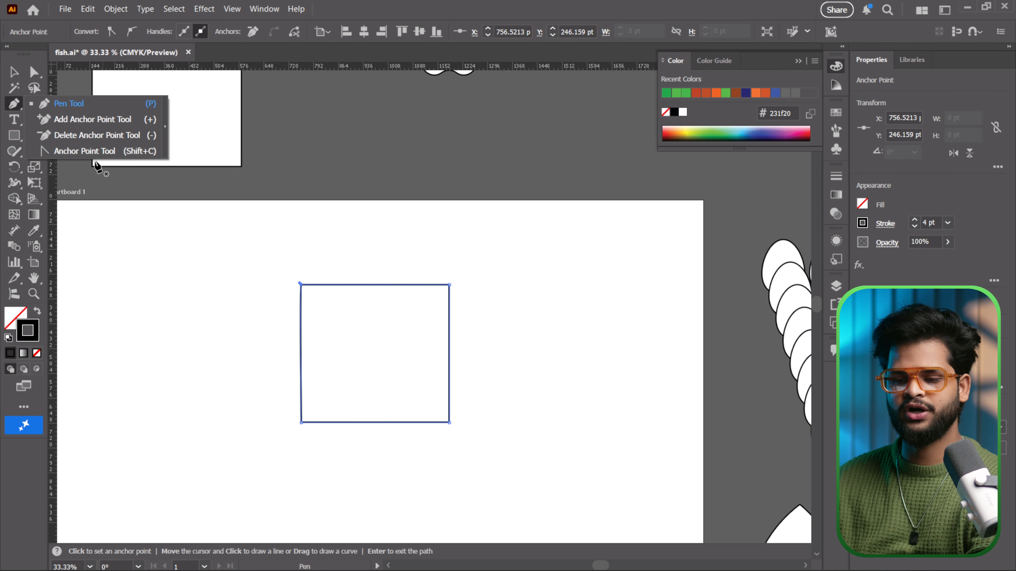
pyautogui.click(89, 151)
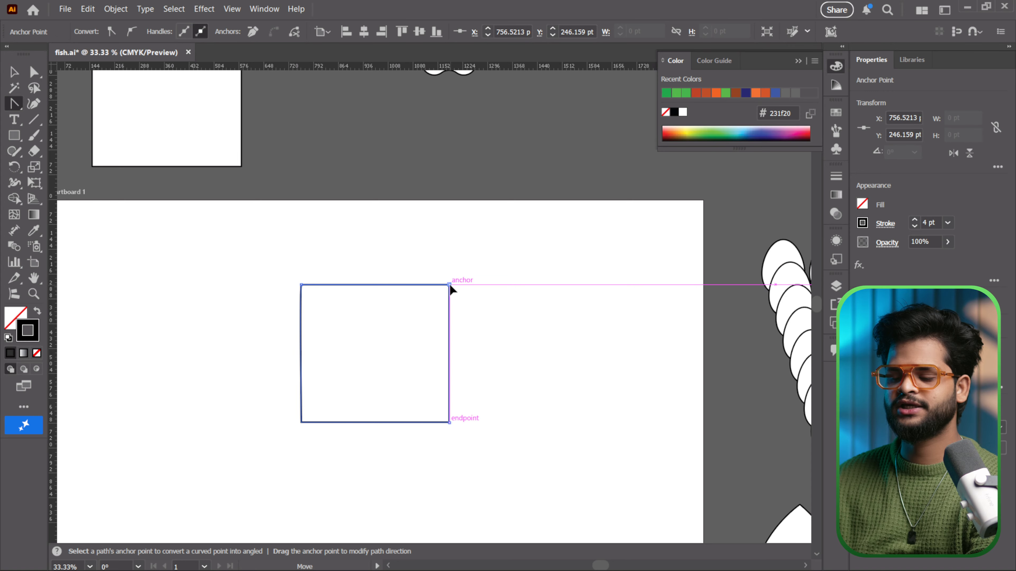
pyautogui.moveTo(450, 284); pyautogui.dragTo(525, 320)
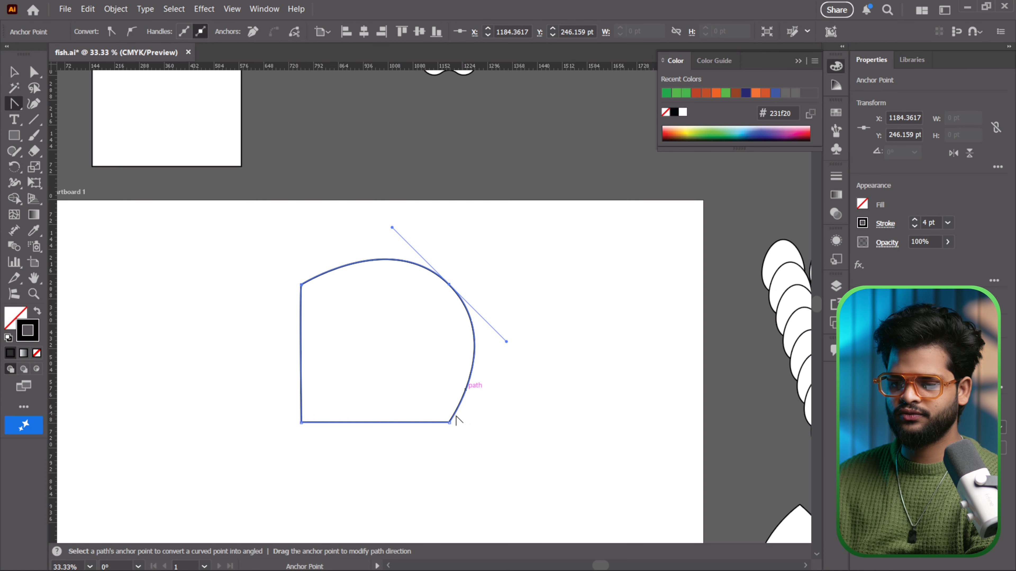
pyautogui.moveTo(301, 424); pyautogui.dragTo(226, 325)
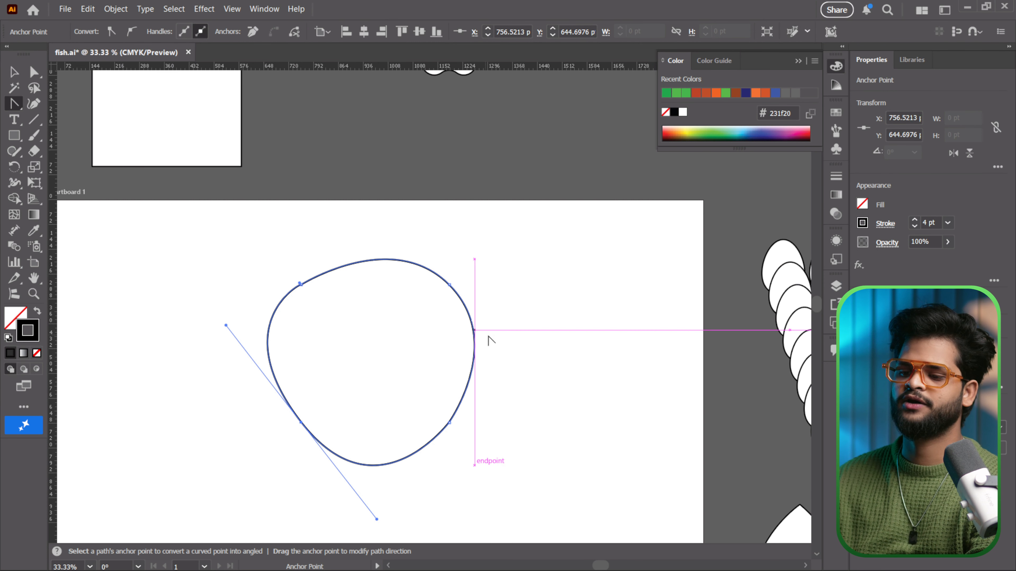
pyautogui.press('ctrl')
pyautogui.hotkey('ctrl', 'z')
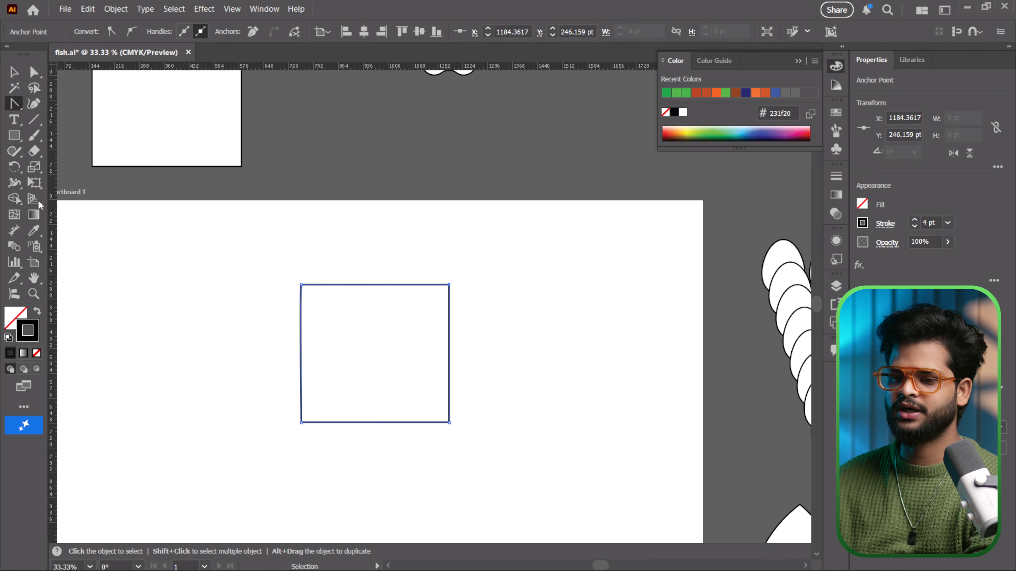
# Draw a circle about 457 pt in diameter beside the square with the Ellipse tool.
pyautogui.click(19, 138)
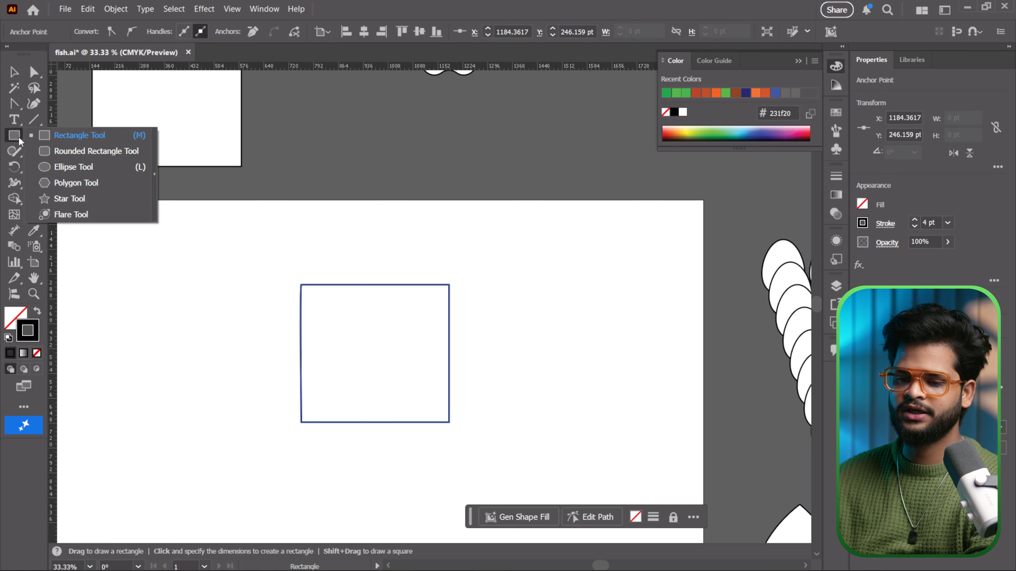
pyautogui.click(93, 167)
pyautogui.moveTo(499, 296); pyautogui.dragTo(658, 455)
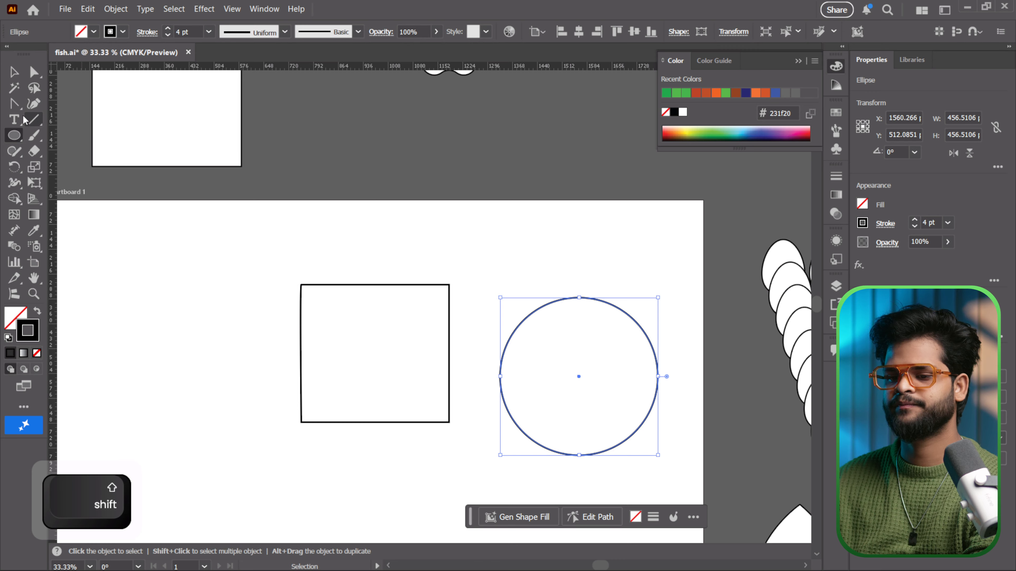
# Convert all four smooth anchor points of the circle to corner points with the Anchor Point tool.
pyautogui.click(19, 105)
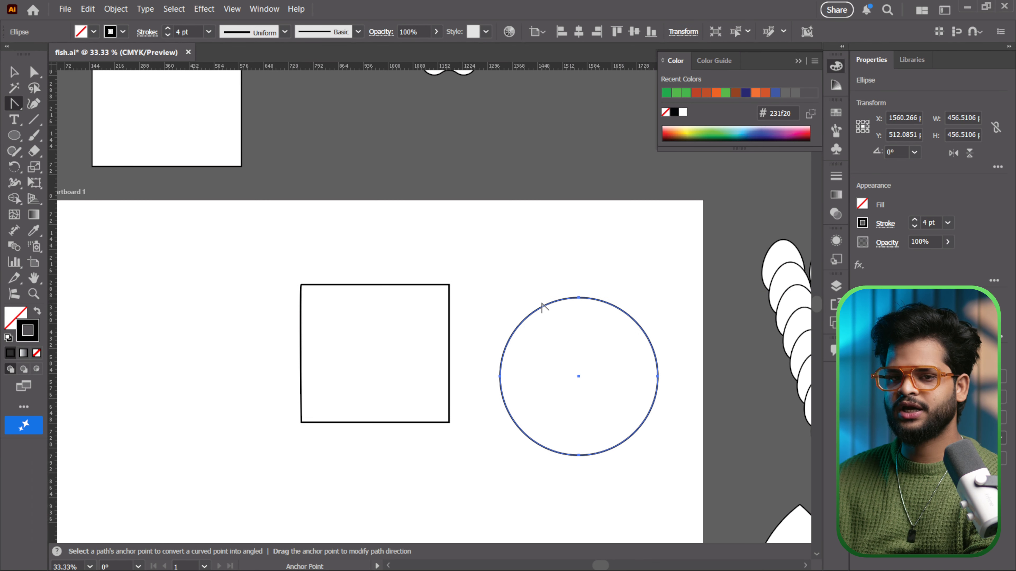
pyautogui.click(579, 297)
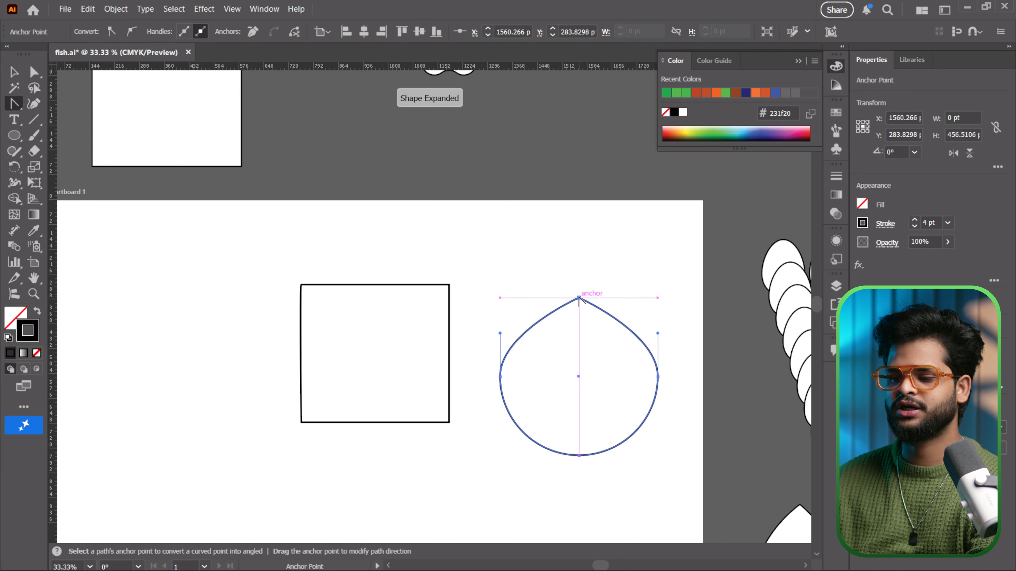
pyautogui.click(500, 377)
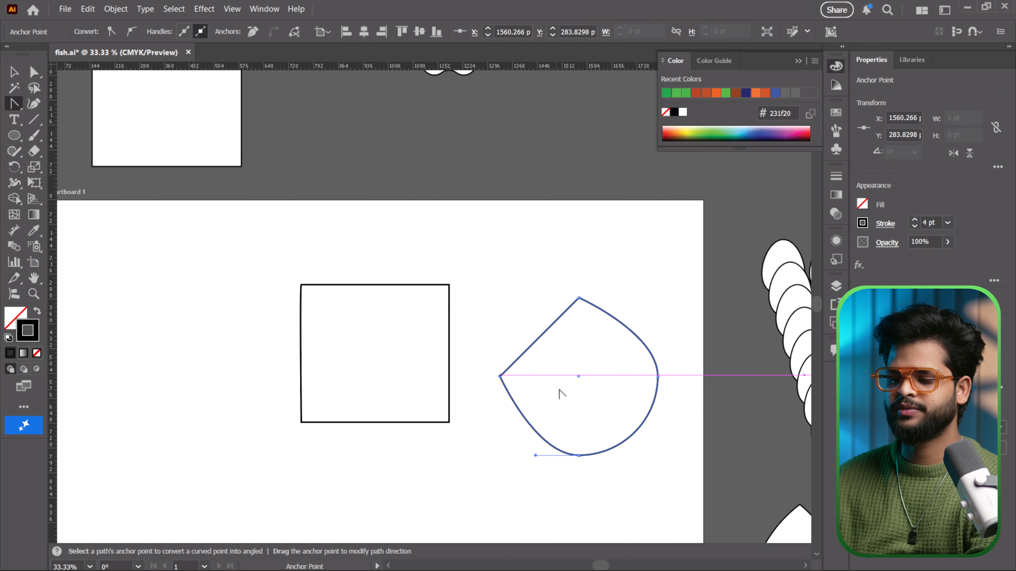
pyautogui.click(657, 376)
pyautogui.click(579, 456)
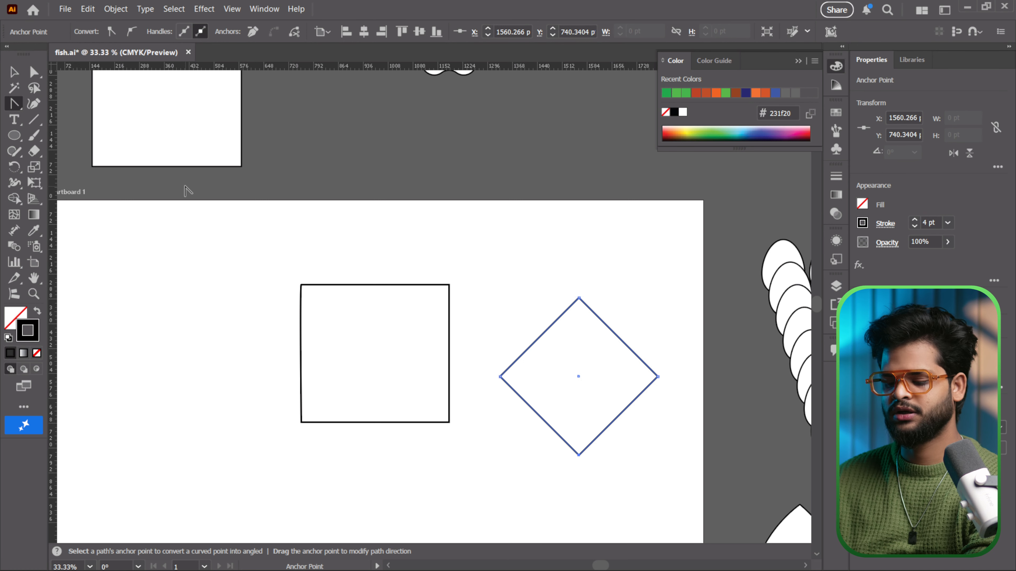
pyautogui.press('v')
# Add an anchor point on the square's top edge with the Add Anchor Point tool.
pyautogui.click(14, 103)
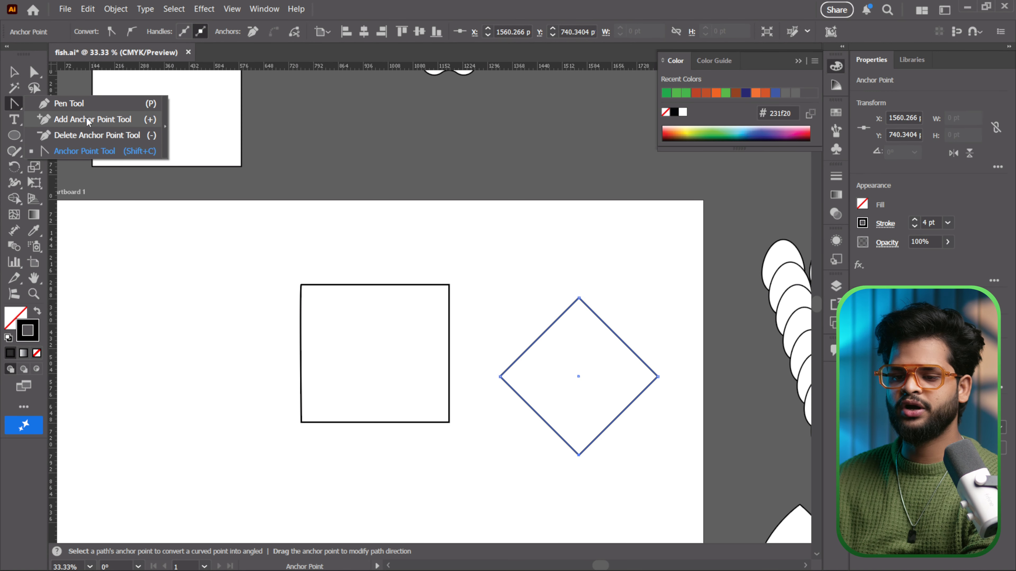
pyautogui.click(116, 117)
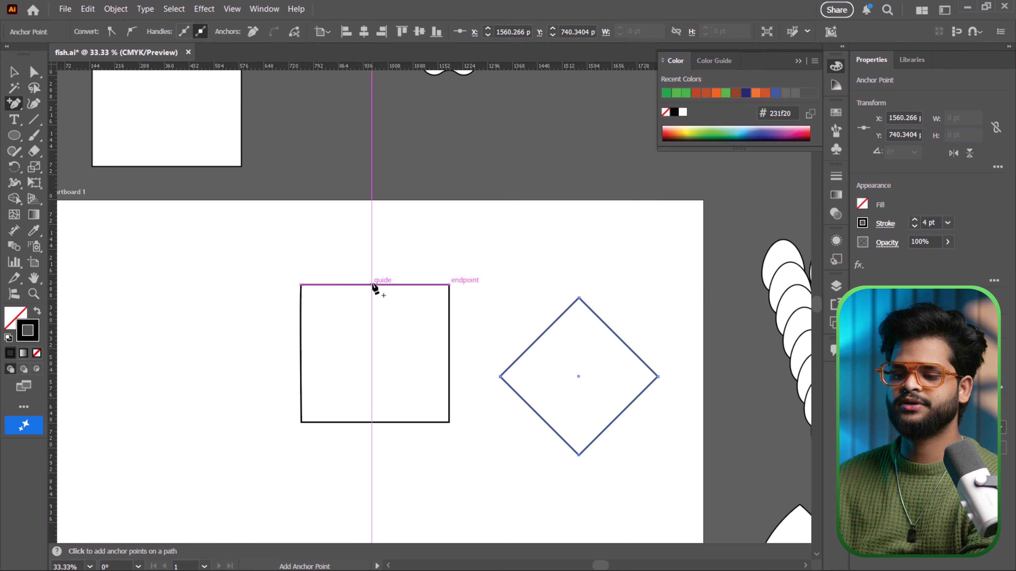
pyautogui.click(357, 285)
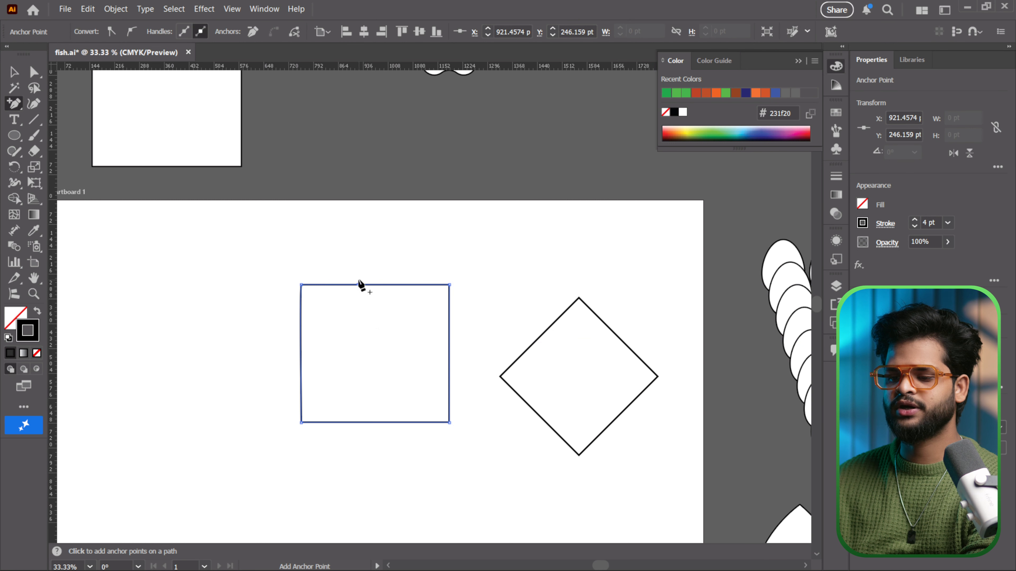